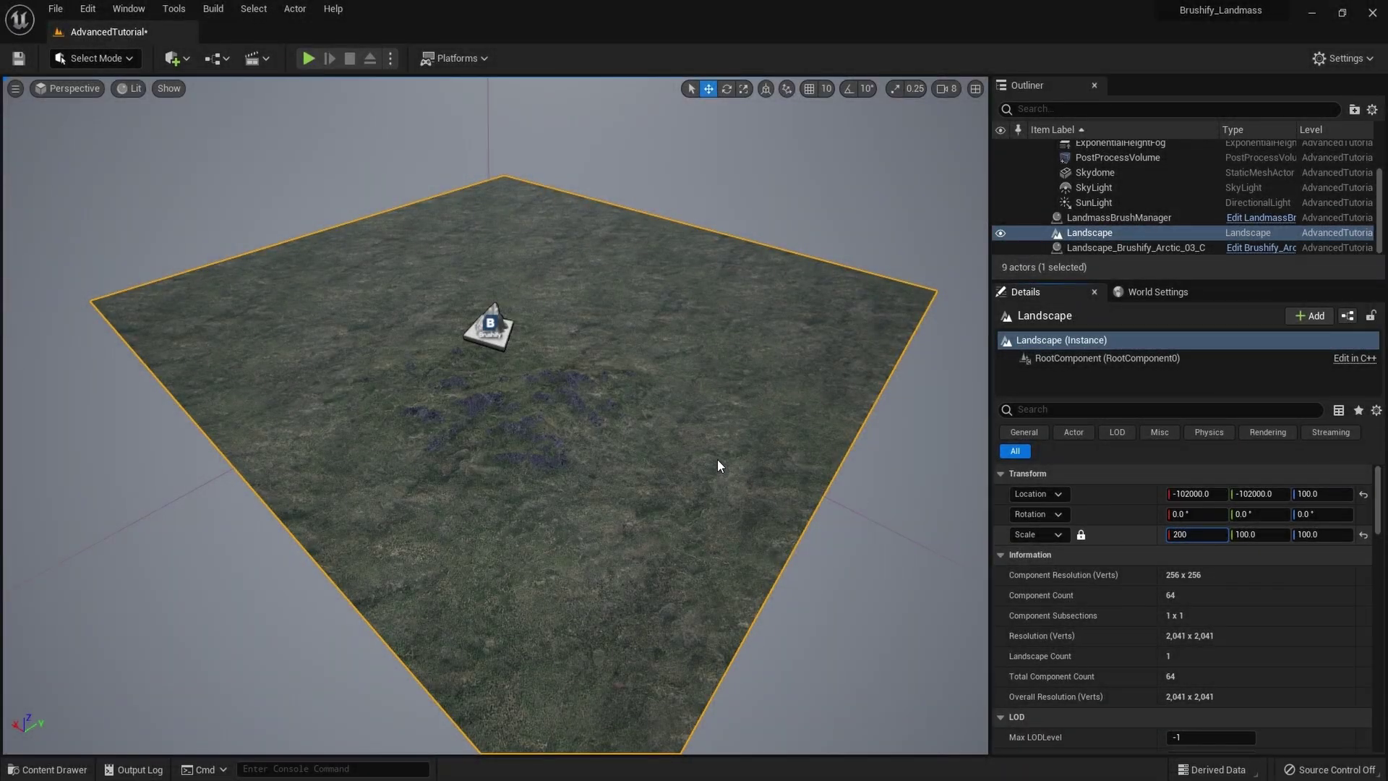
{"action": "scroll", "coordinate": [717, 458], "scroll_direction": "up", "scroll_amount": 3}
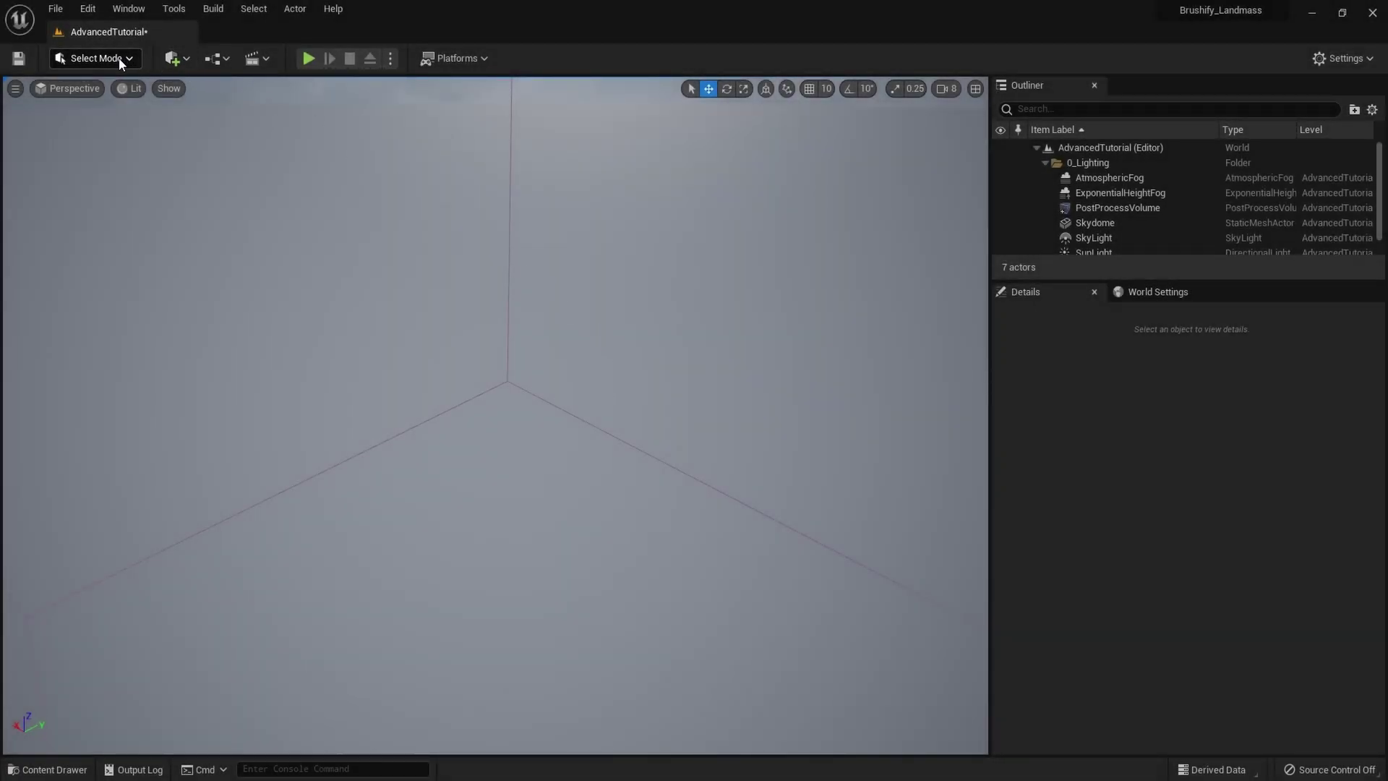
Step: Enter Landscape mode and reset the new landscape's number of components to 8 × 8
{"action": "left_click", "coordinate": [119, 58]}
{"action": "left_click", "coordinate": [114, 97]}
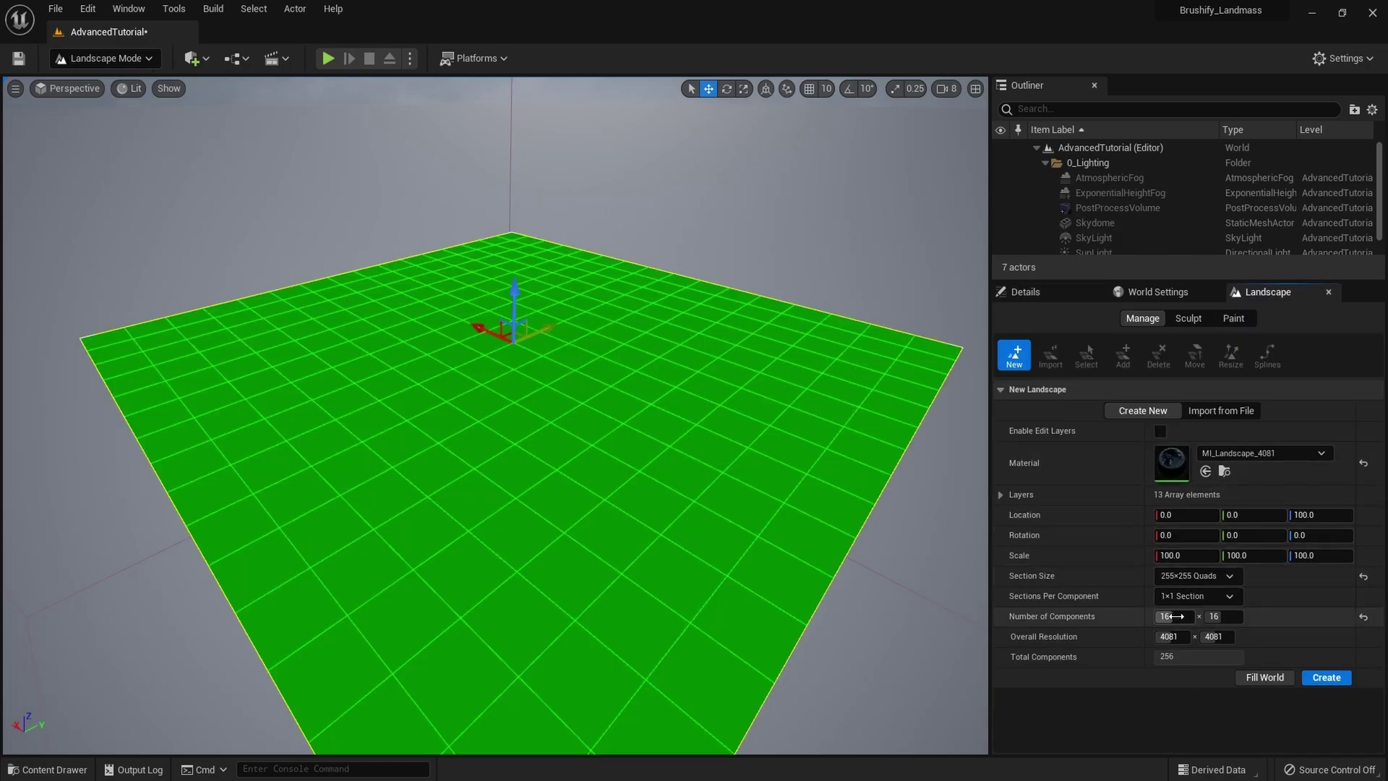
{"action": "left_click", "coordinate": [1364, 616]}
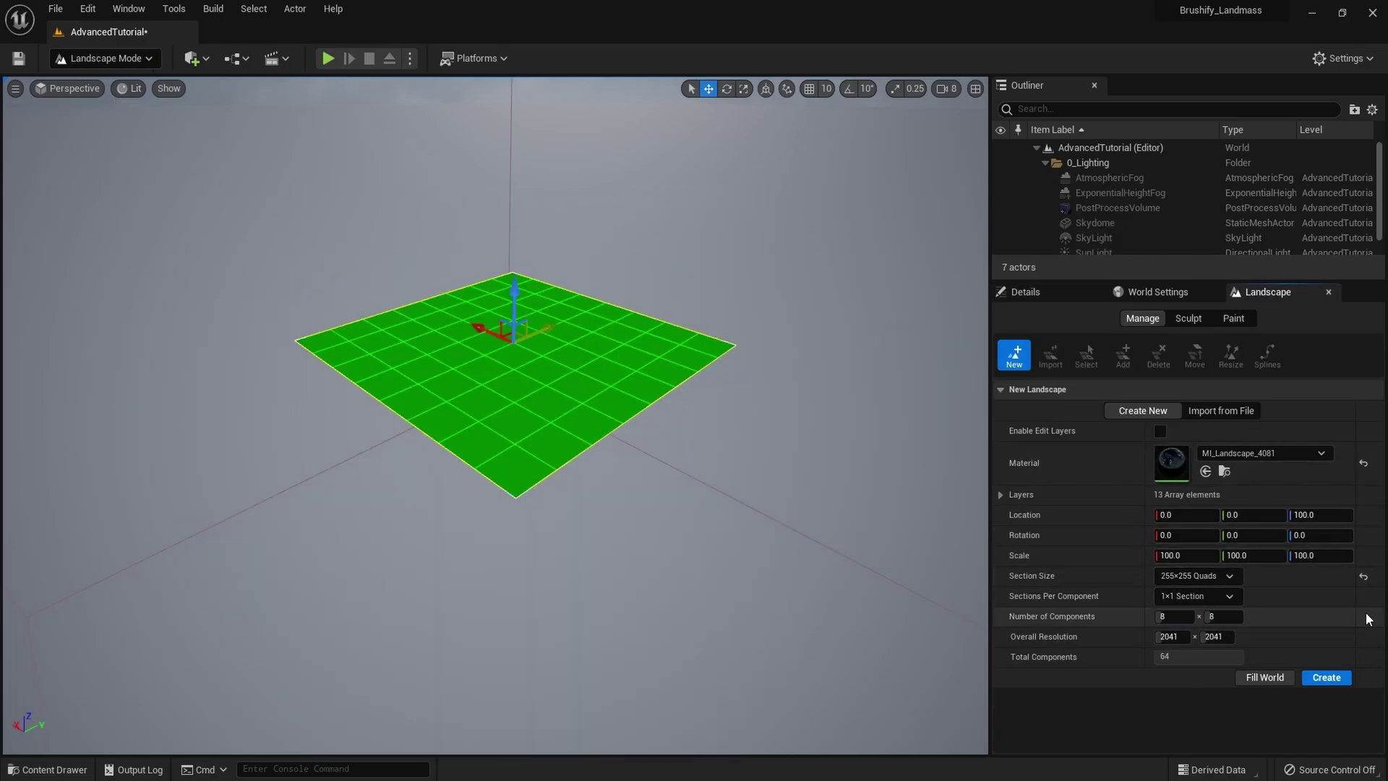
Step: Create the new landscape with a section size of 255×255 Quads
{"action": "left_click", "coordinate": [1203, 583]}
{"action": "left_click", "coordinate": [1196, 581]}
{"action": "left_click", "coordinate": [1193, 575]}
{"action": "left_click", "coordinate": [1188, 675]}
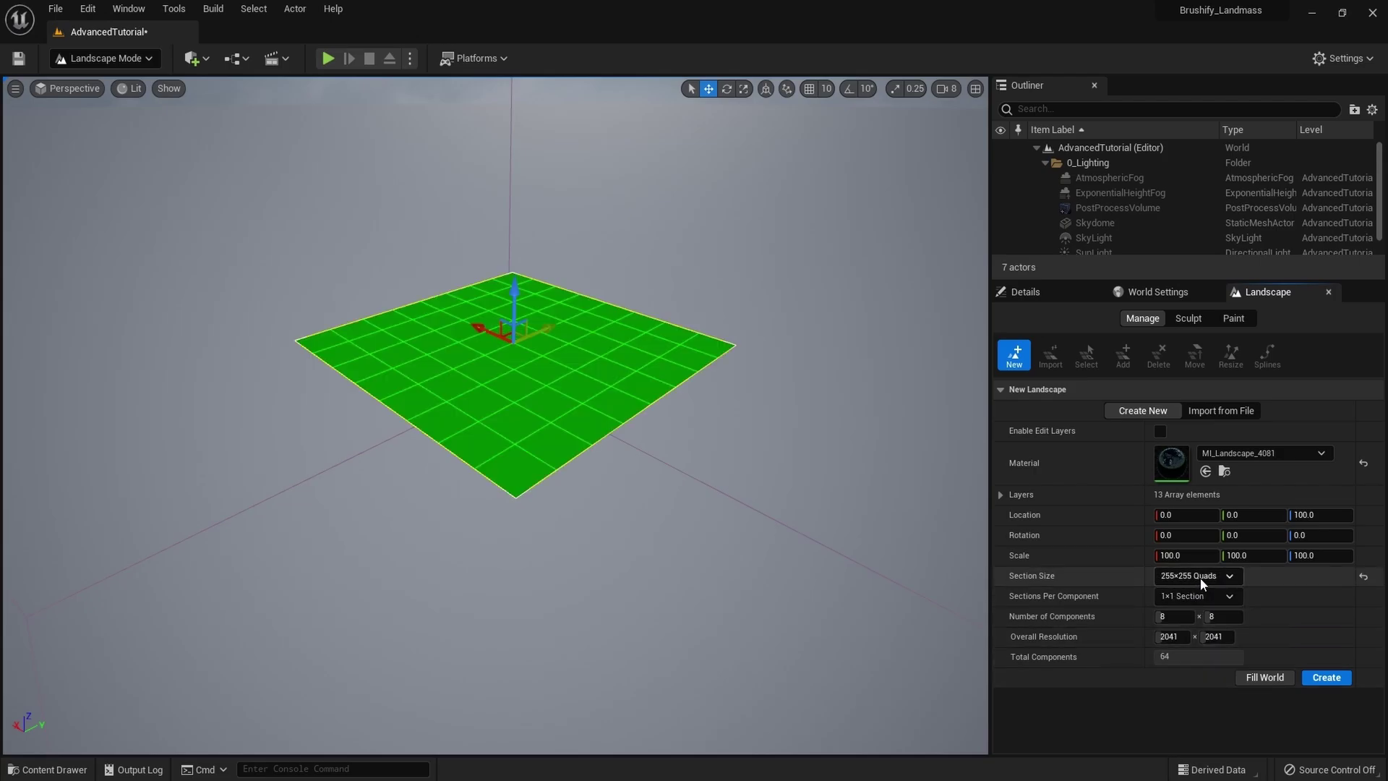
{"action": "key", "text": "w"}
{"action": "mouse_move", "coordinate": [854, 463]}
{"action": "right_mouse_down"}
{"action": "mouse_move", "coordinate": [853, 416]}
{"action": "mouse_move", "coordinate": [847, 481]}
{"action": "right_mouse_up"}
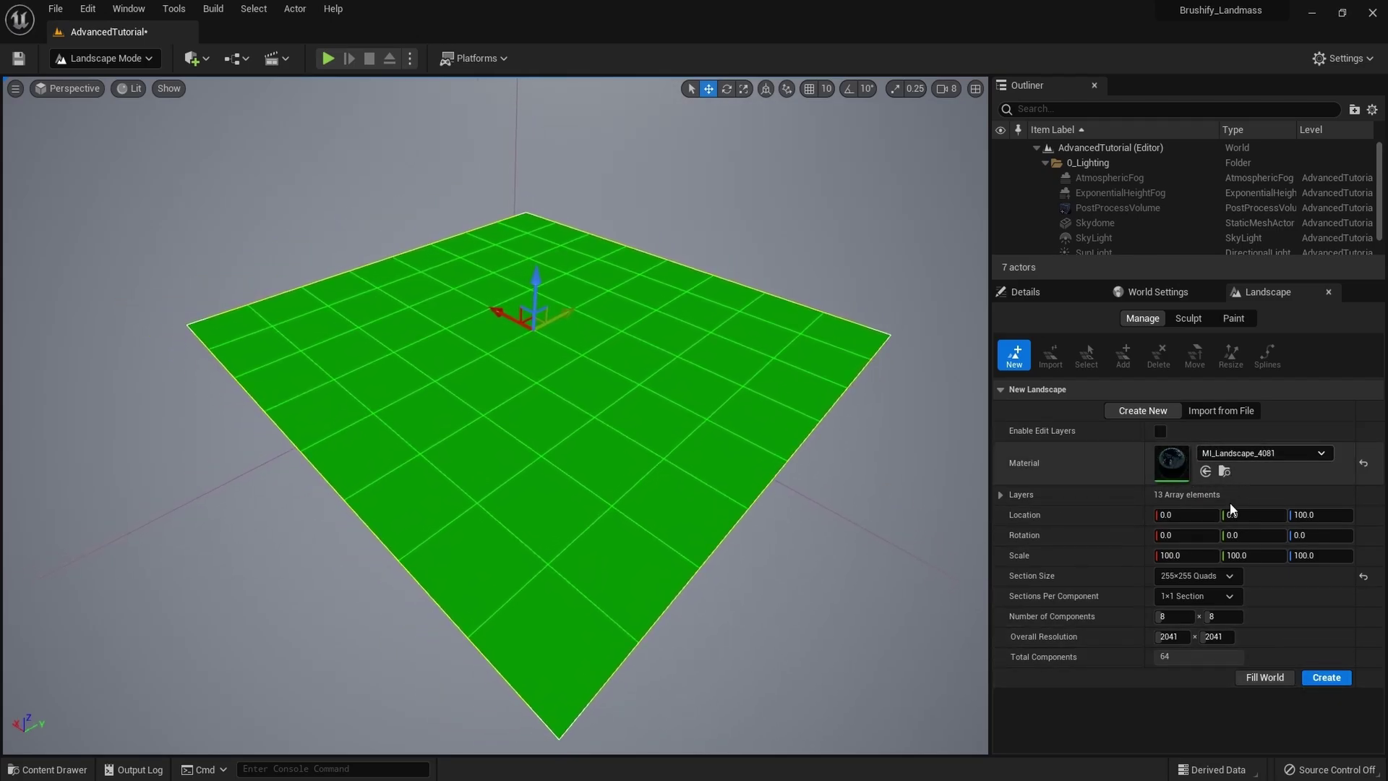
{"action": "left_click", "coordinate": [1327, 678]}
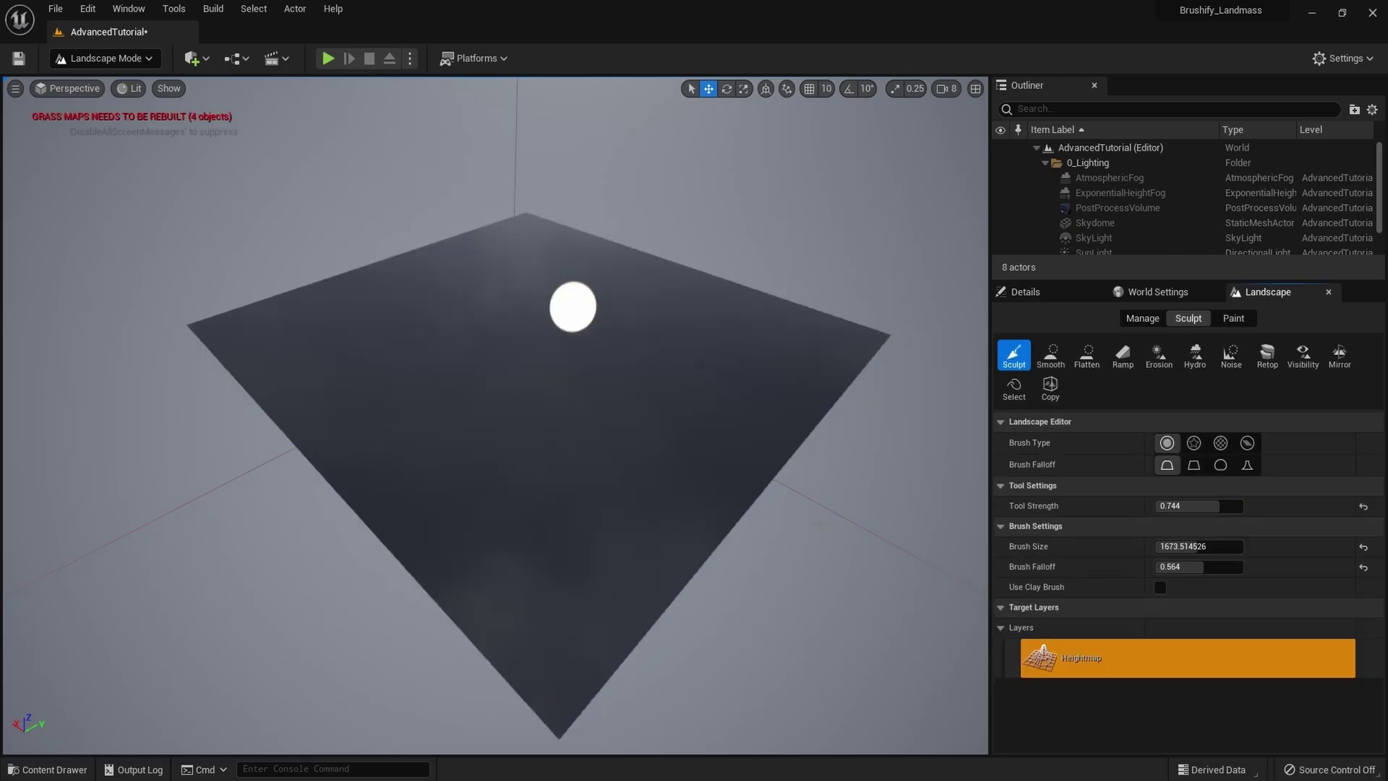
Step: Assign Grass_LayerInfo to the Grass layer among the landscape's paint target layers
{"action": "right_click_drag", "start_coordinate": [798, 517], "coordinate": [800, 514]}
{"action": "key", "text": "w"}
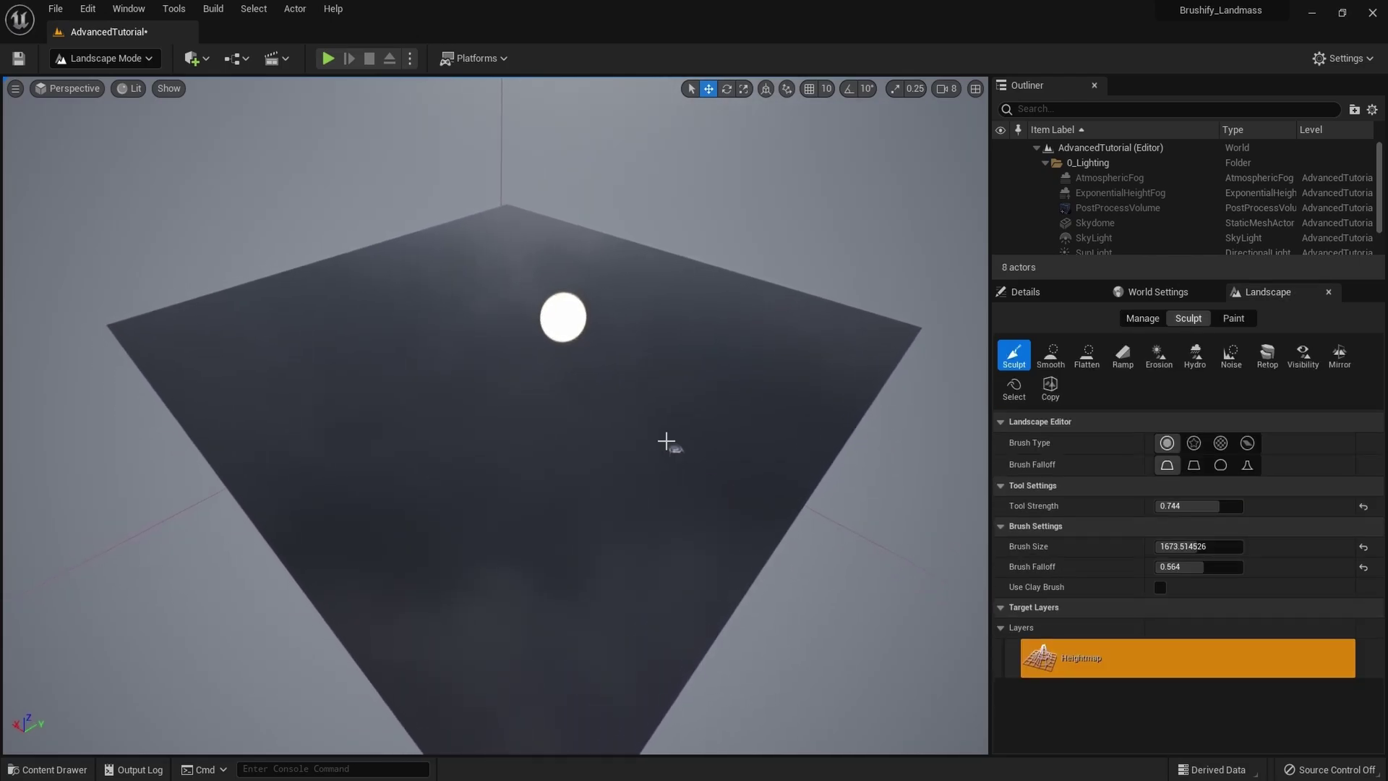
{"action": "left_click", "coordinate": [141, 60]}
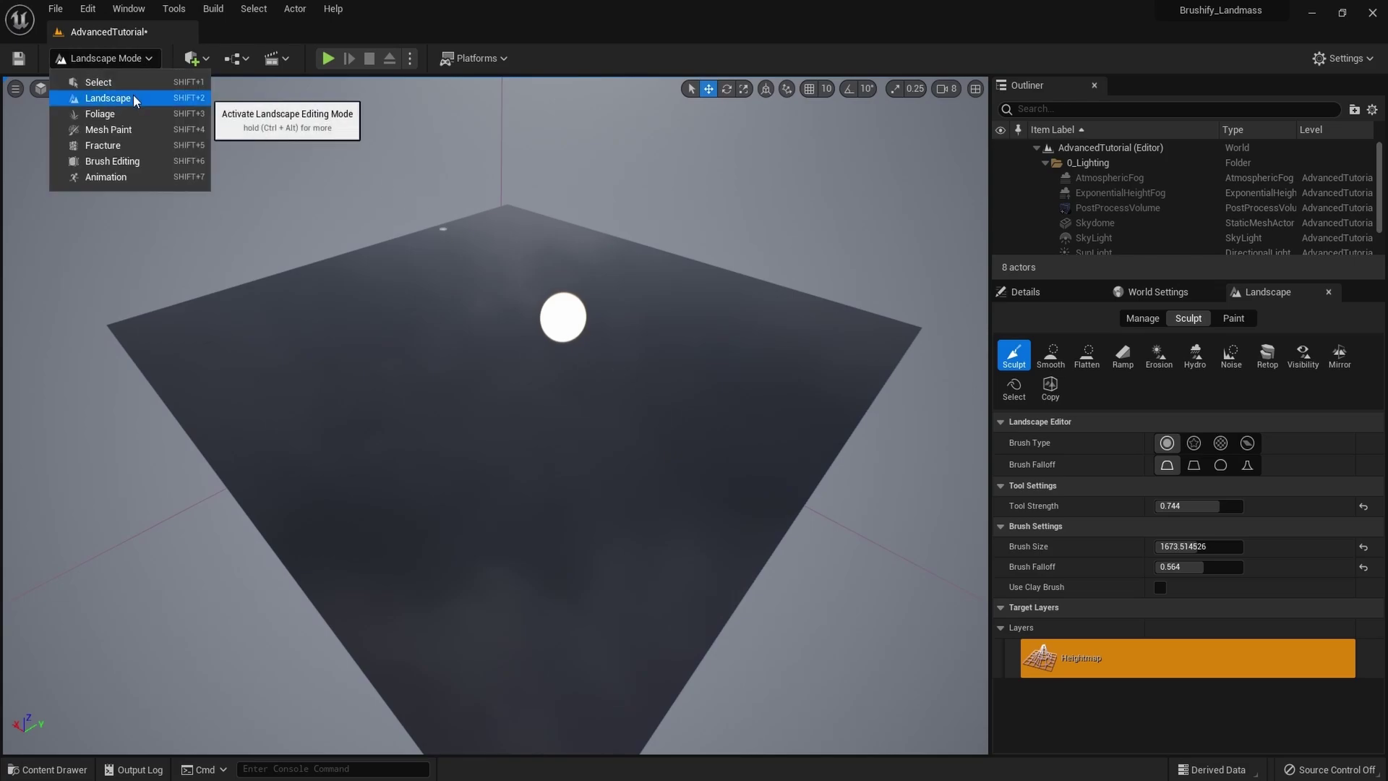
{"action": "left_click", "coordinate": [140, 97]}
{"action": "left_click", "coordinate": [1234, 318]}
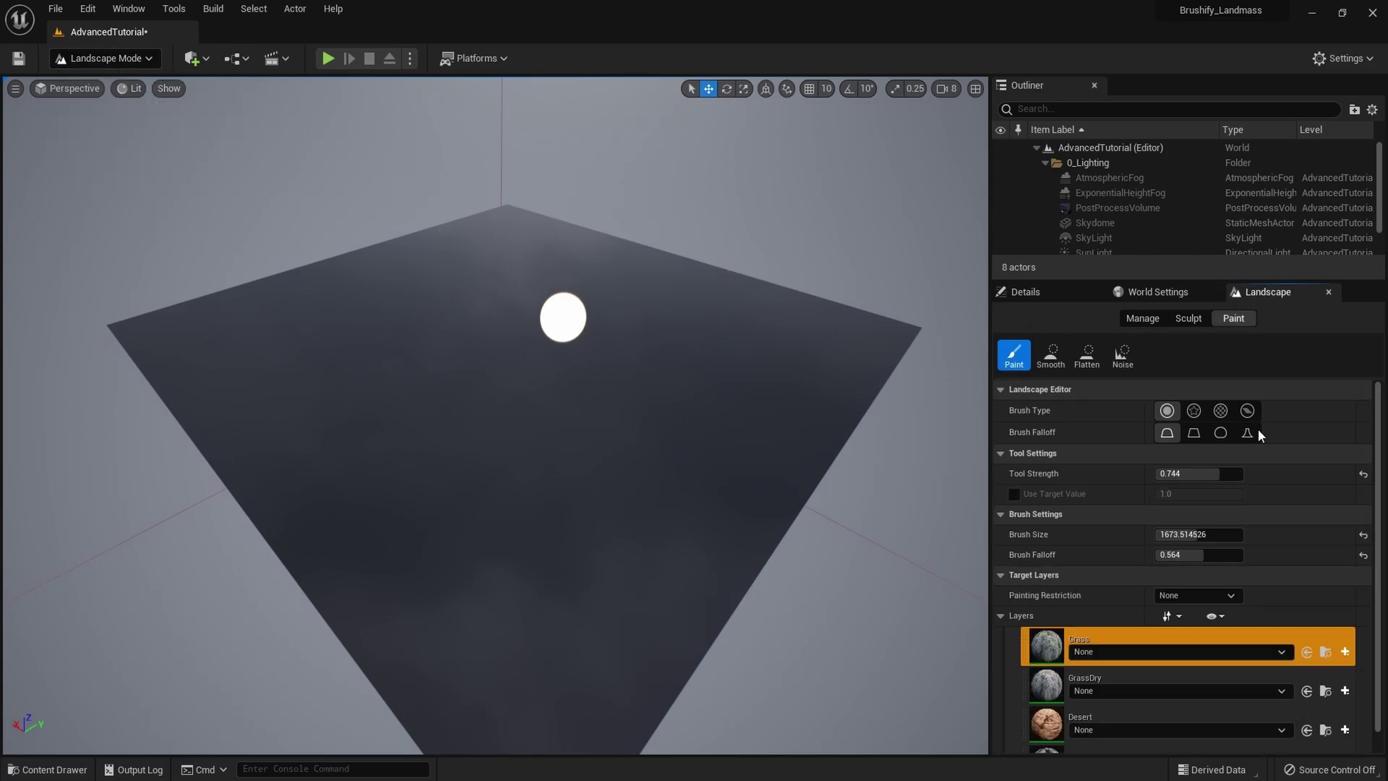
{"action": "scroll", "coordinate": [1229, 521], "scroll_direction": "down", "scroll_amount": 3}
{"action": "left_click", "coordinate": [1096, 558]}
{"action": "left_click", "coordinate": [1076, 559]}
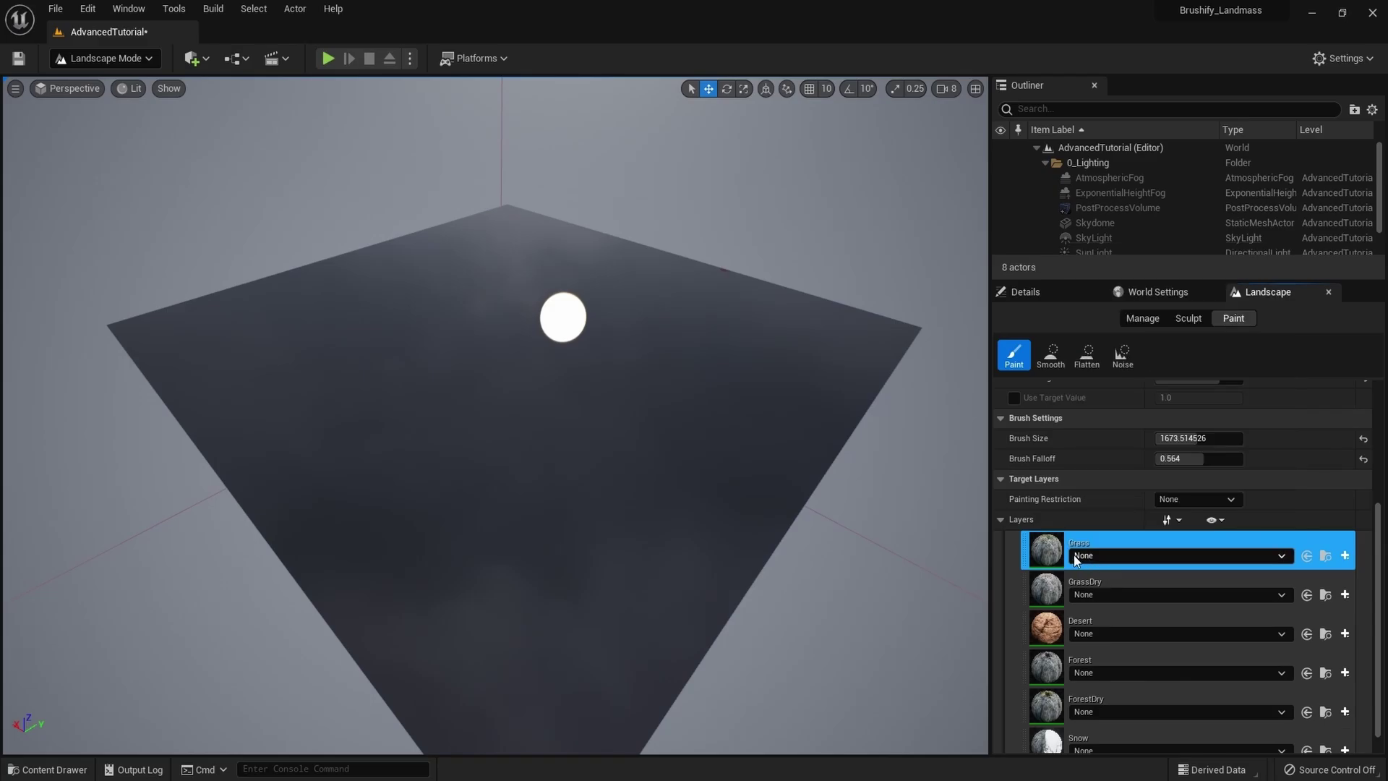
{"action": "scroll", "coordinate": [1113, 608], "scroll_direction": "down", "scroll_amount": 5}
{"action": "scroll", "coordinate": [1095, 588], "scroll_direction": "up", "scroll_amount": 4}
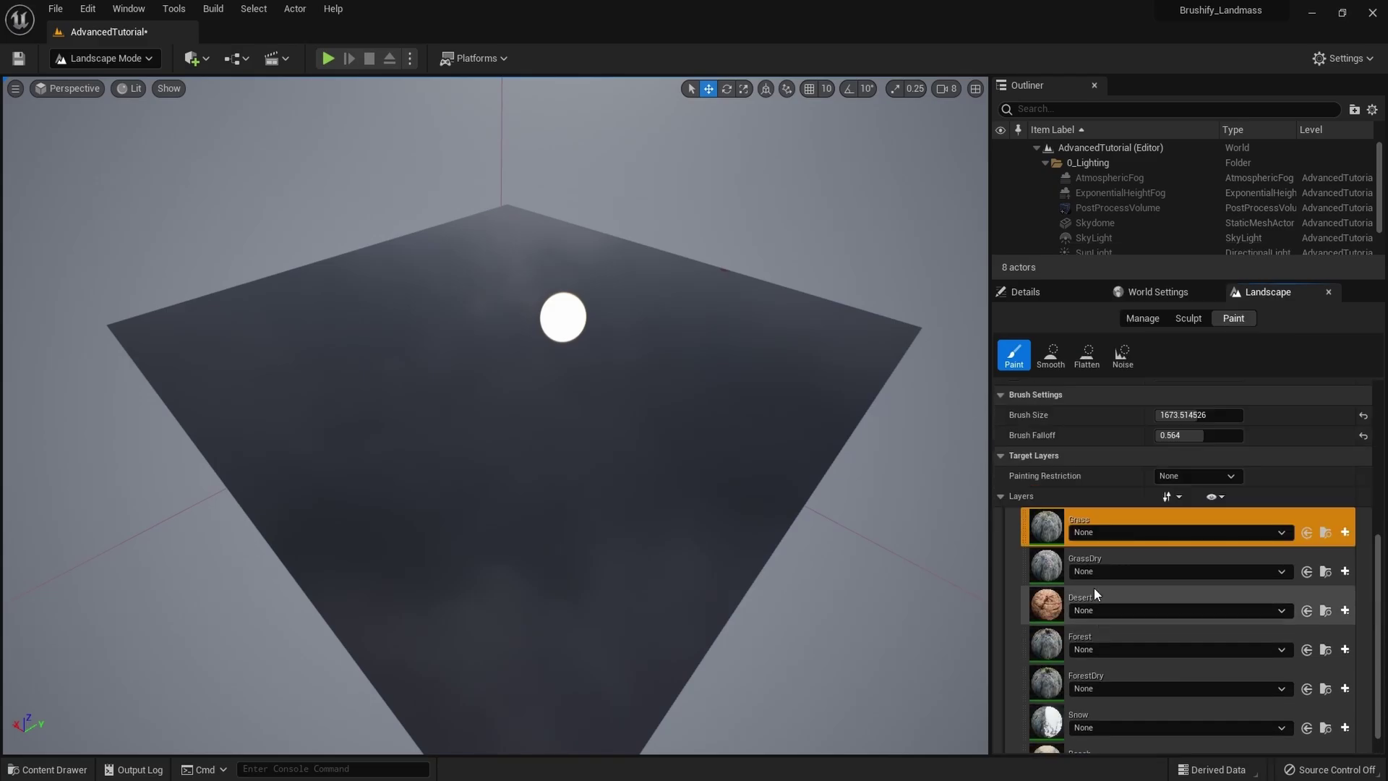
{"action": "left_click", "coordinate": [1092, 532]}
{"action": "left_click", "coordinate": [1135, 330]}
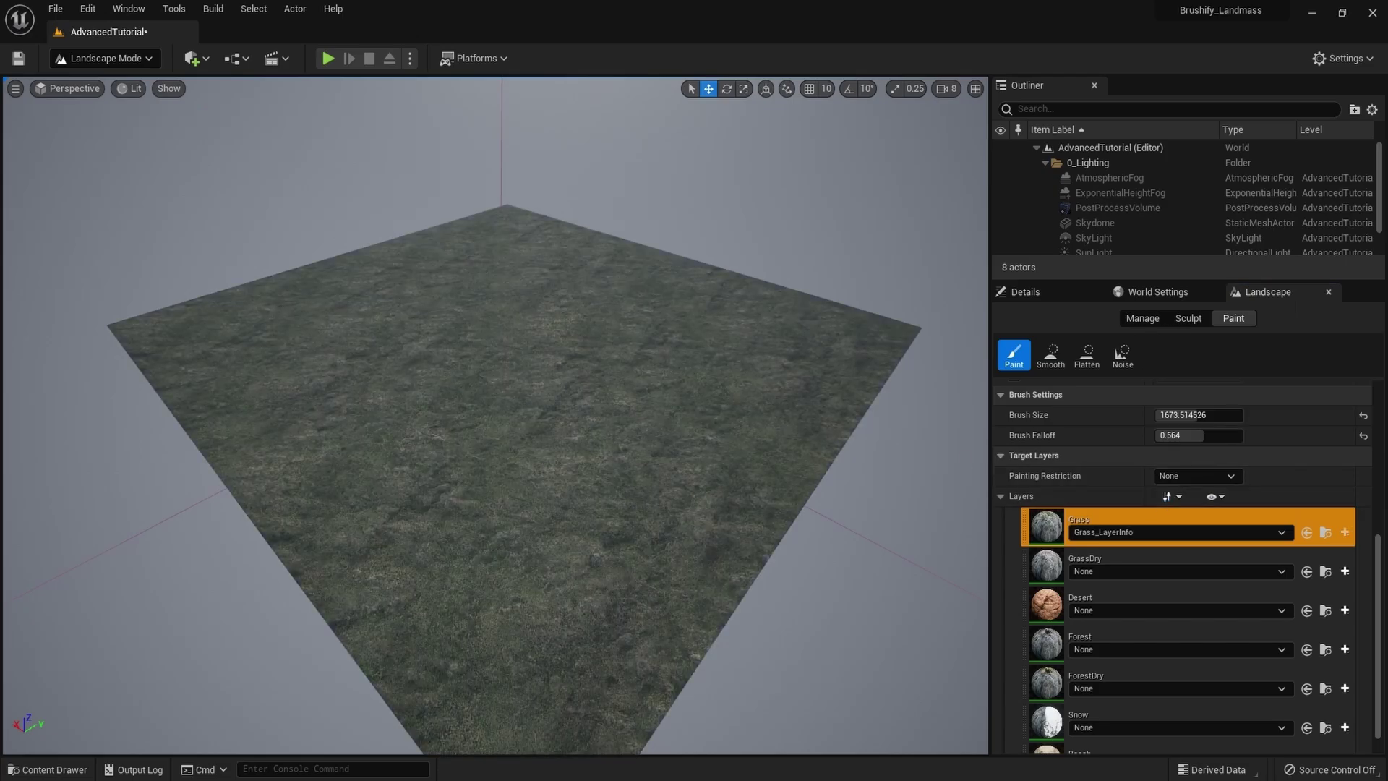
Step: Fill the whole landscape with the Grass paint layer
{"action": "right_click_drag", "start_coordinate": [695, 434], "coordinate": [615, 433]}
{"action": "key", "text": "w"}
{"action": "right_click_drag", "start_coordinate": [777, 420], "coordinate": [777, 463]}
{"action": "key", "text": "s"}
{"action": "right_click", "coordinate": [1047, 528]}
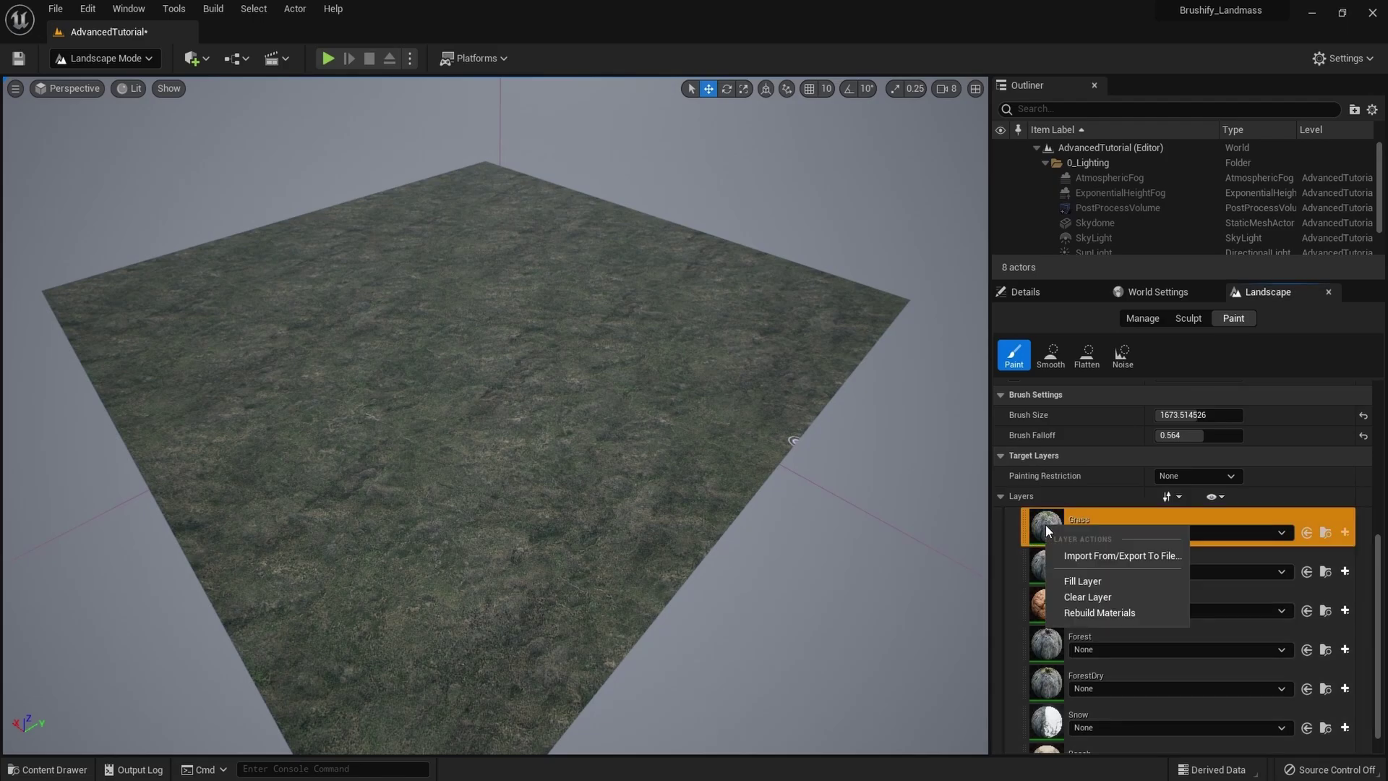
{"action": "left_click", "coordinate": [1073, 580]}
Step: Return to Select mode, select the landscape and show its details
{"action": "right_click_drag", "start_coordinate": [709, 486], "coordinate": [694, 478]}
{"action": "right_click_drag", "start_coordinate": [405, 362], "coordinate": [391, 357]}
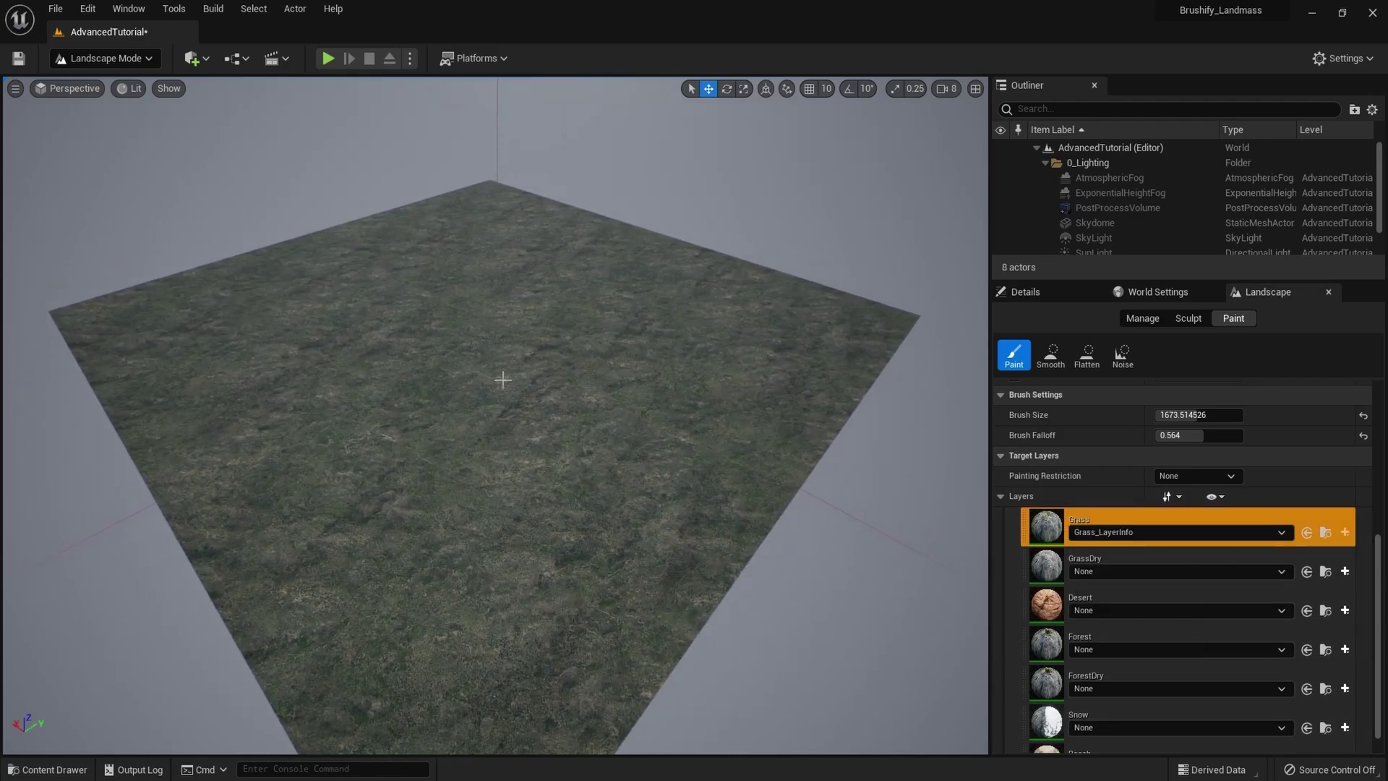
{"action": "mouse_move", "coordinate": [659, 449]}
{"action": "right_mouse_down"}
{"action": "mouse_move", "coordinate": [644, 450]}
{"action": "mouse_move", "coordinate": [664, 450]}
{"action": "right_mouse_up"}
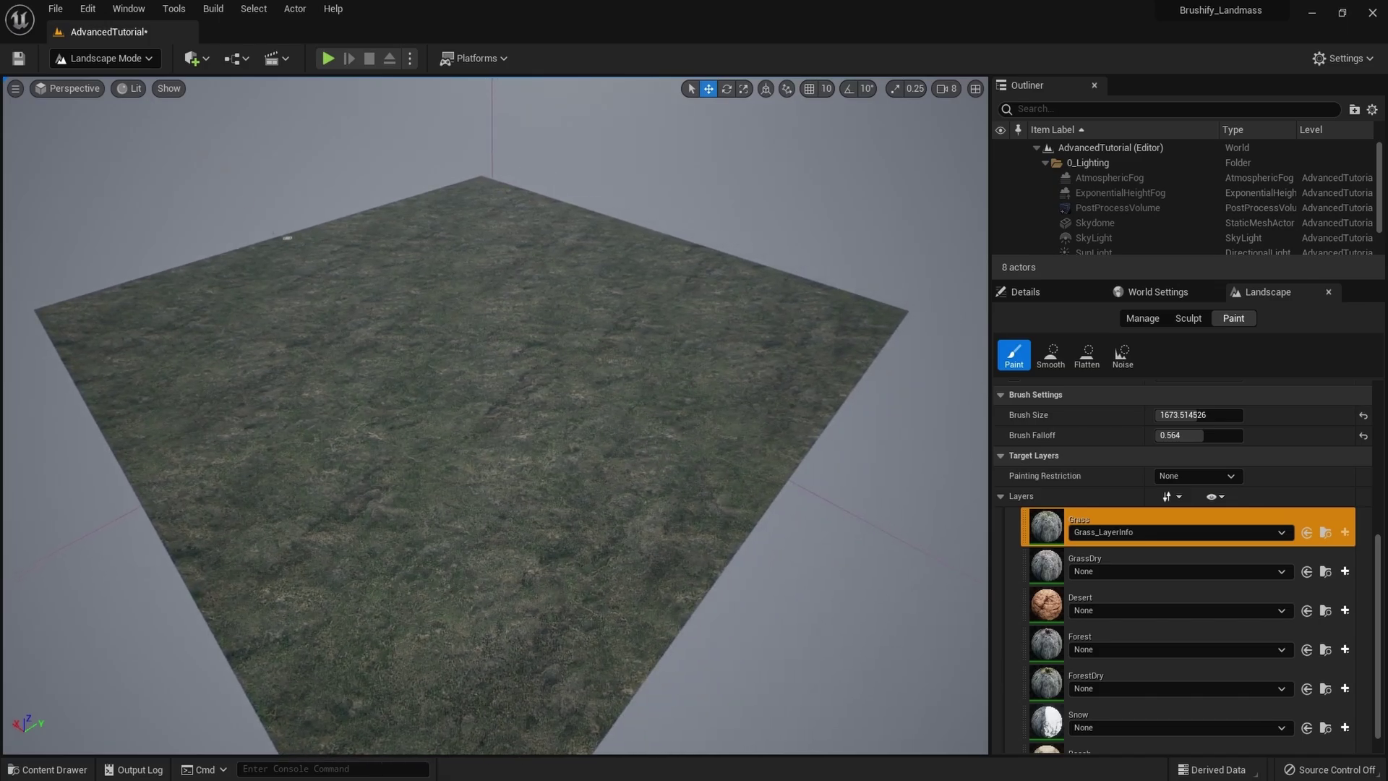
{"action": "left_click", "coordinate": [136, 59]}
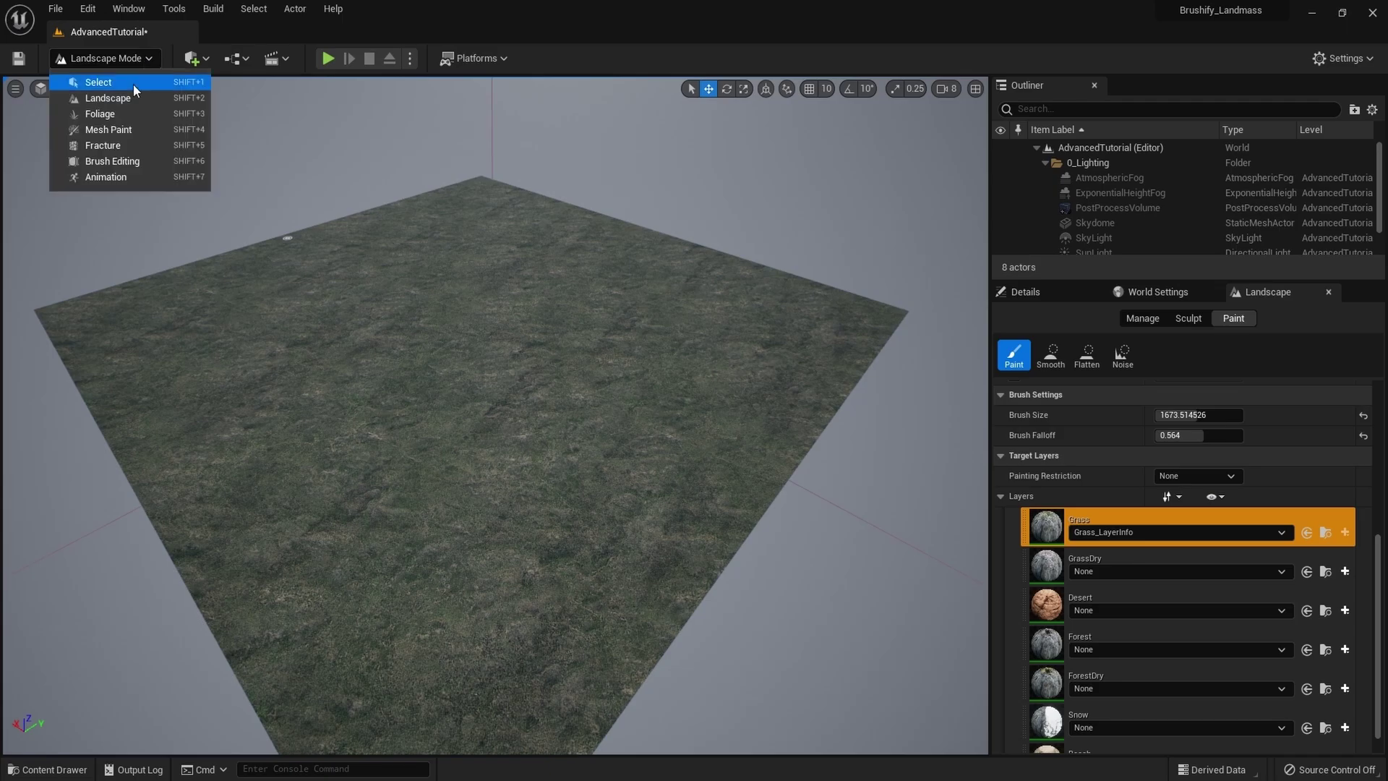
{"action": "left_click", "coordinate": [133, 84]}
{"action": "left_click", "coordinate": [472, 376]}
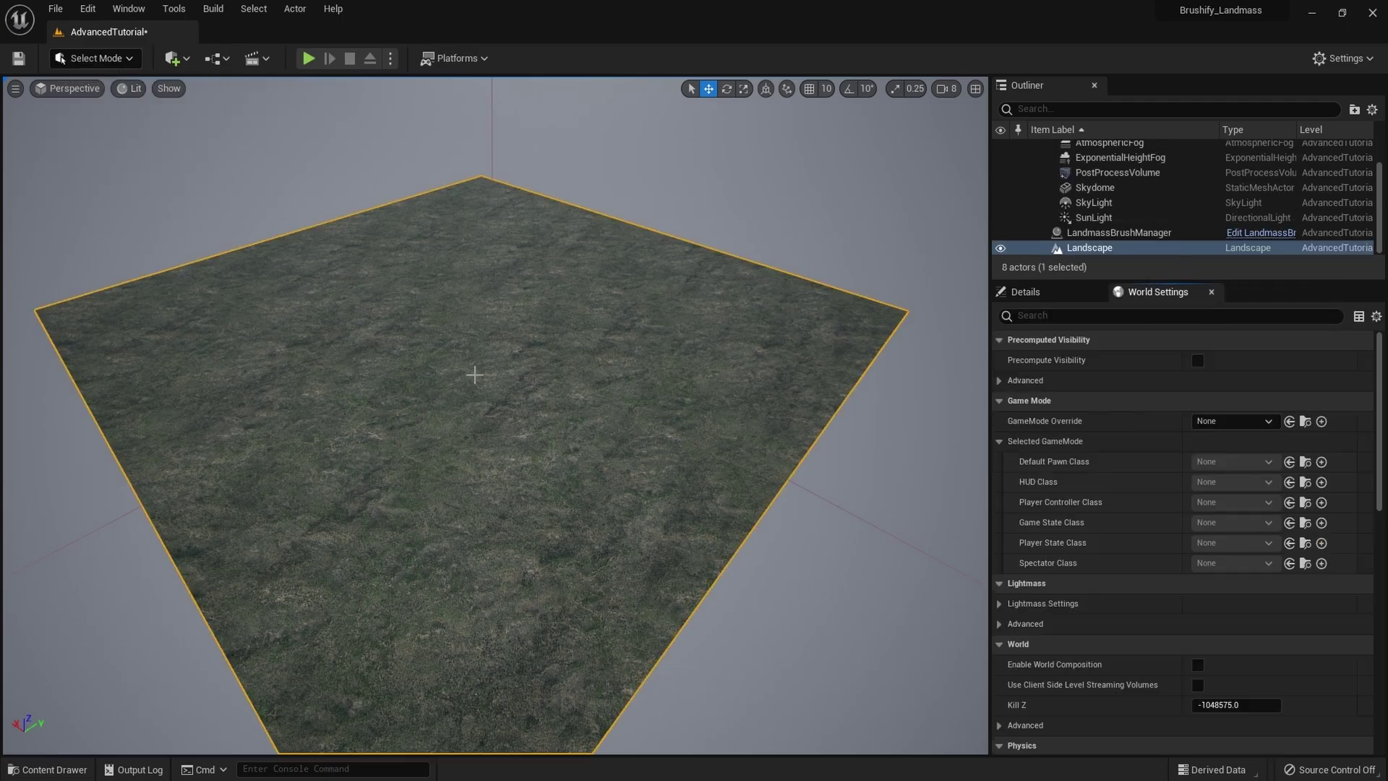
{"action": "left_click", "coordinate": [1053, 293]}
Step: Turn on Enable Edit Layers in the landscape's properties
{"action": "scroll", "coordinate": [1139, 575], "scroll_direction": "down", "scroll_amount": 1}
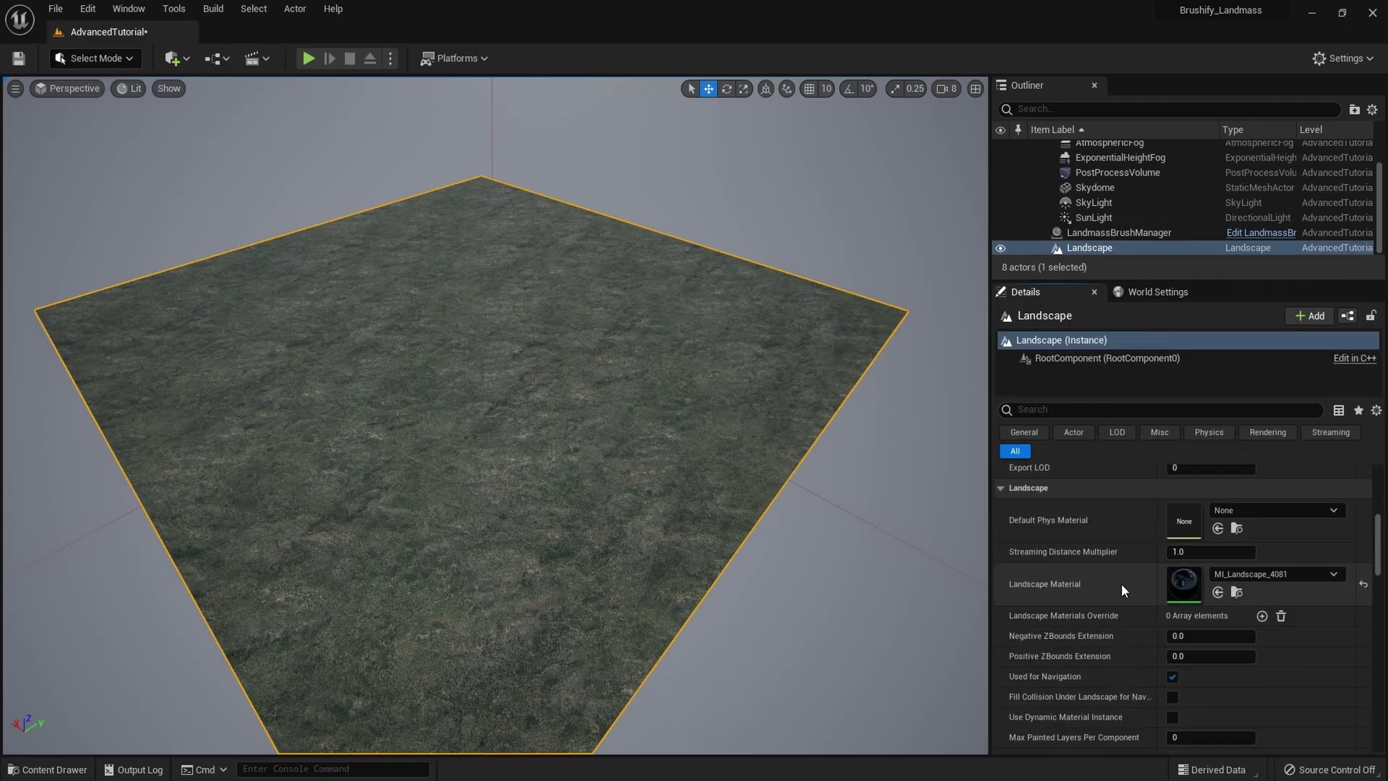
{"action": "scroll", "coordinate": [1121, 586], "scroll_direction": "up", "scroll_amount": 3}
{"action": "scroll", "coordinate": [1044, 575], "scroll_direction": "down", "scroll_amount": 10}
{"action": "scroll", "coordinate": [1055, 586], "scroll_direction": "down", "scroll_amount": 10}
{"action": "scroll", "coordinate": [1059, 581], "scroll_direction": "down", "scroll_amount": 5}
{"action": "left_click_drag", "start_coordinate": [1381, 678], "coordinate": [1380, 559]}
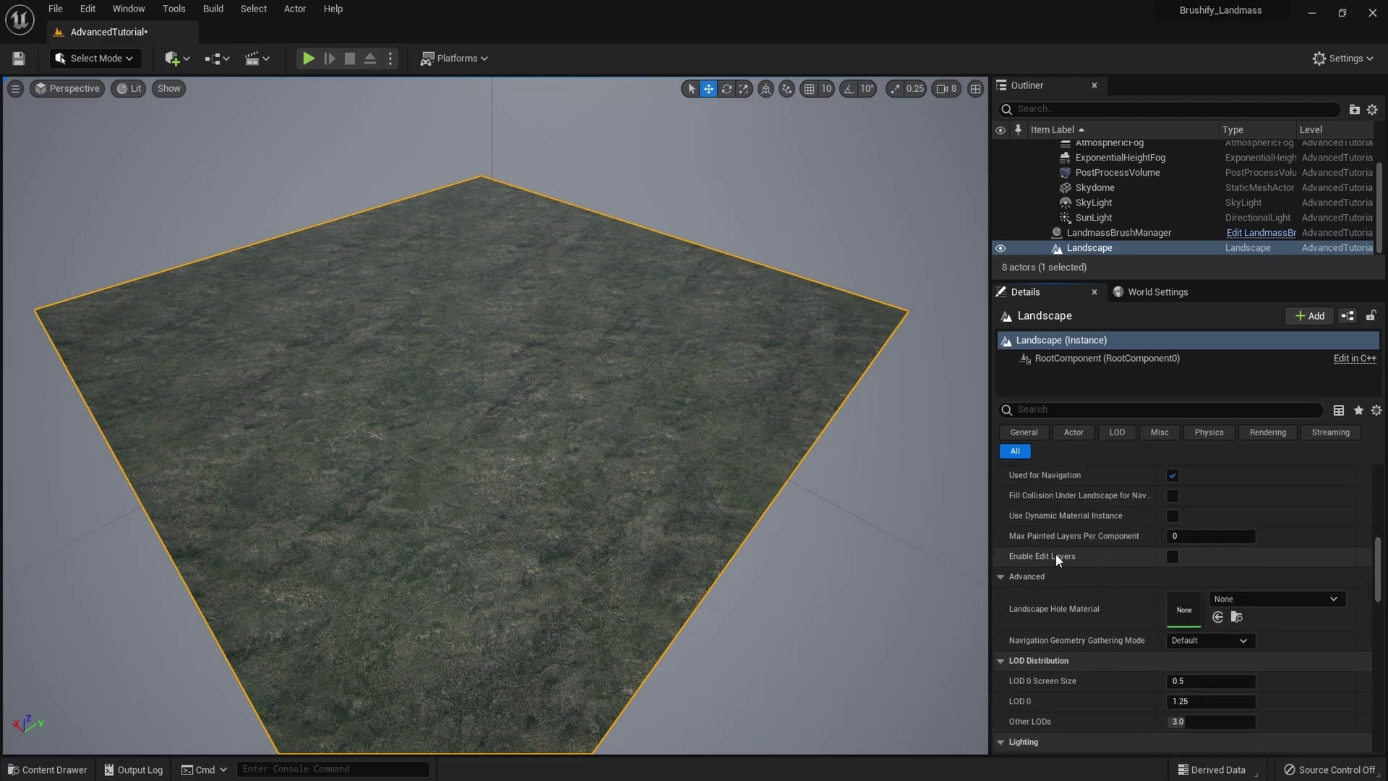
{"action": "left_click", "coordinate": [1172, 557]}
{"action": "left_click", "coordinate": [809, 430]}
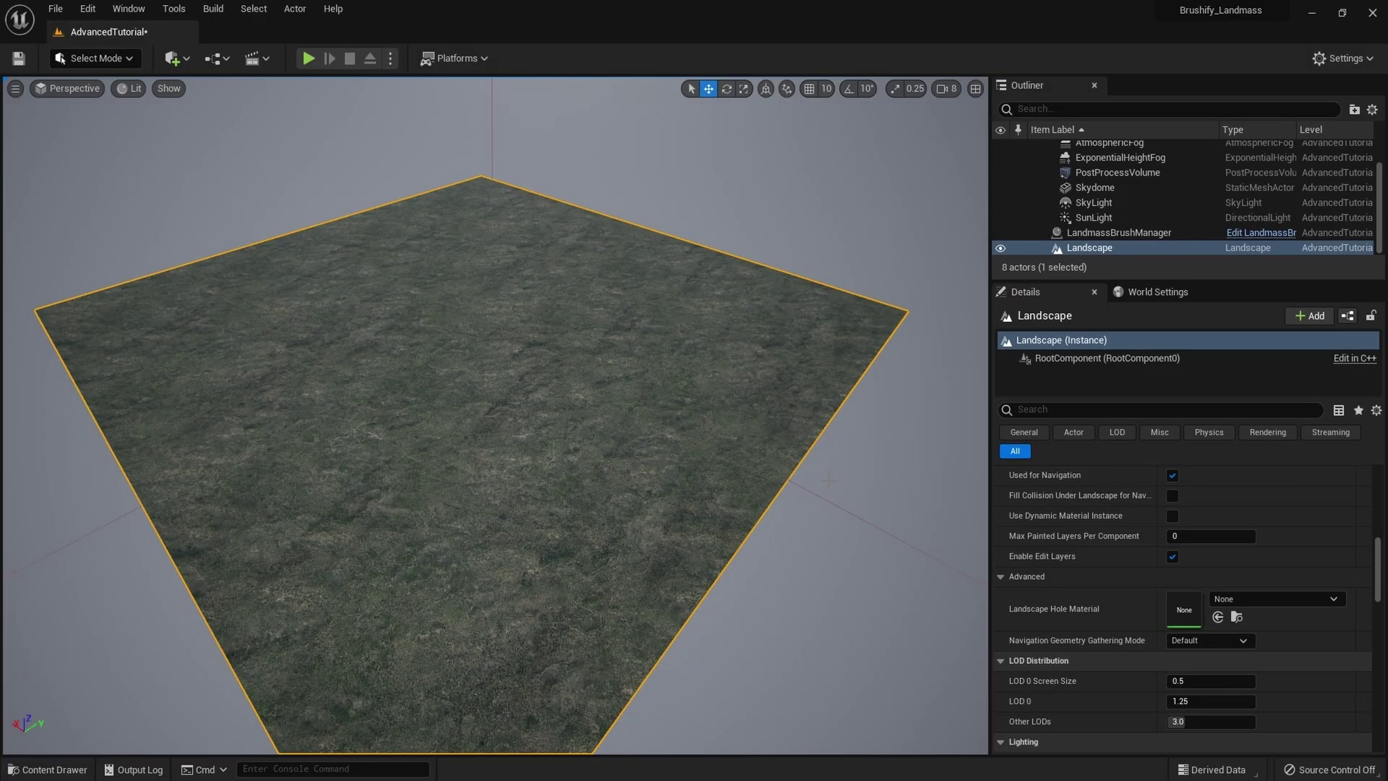
Step: Search the plugins for "land" to check the Landmass plugin, close the plugin browser and deselect the landscape
{"action": "right_click_drag", "start_coordinate": [621, 450], "coordinate": [612, 444]}
{"action": "left_click", "coordinate": [88, 8]}
{"action": "left_click", "coordinate": [126, 249]}
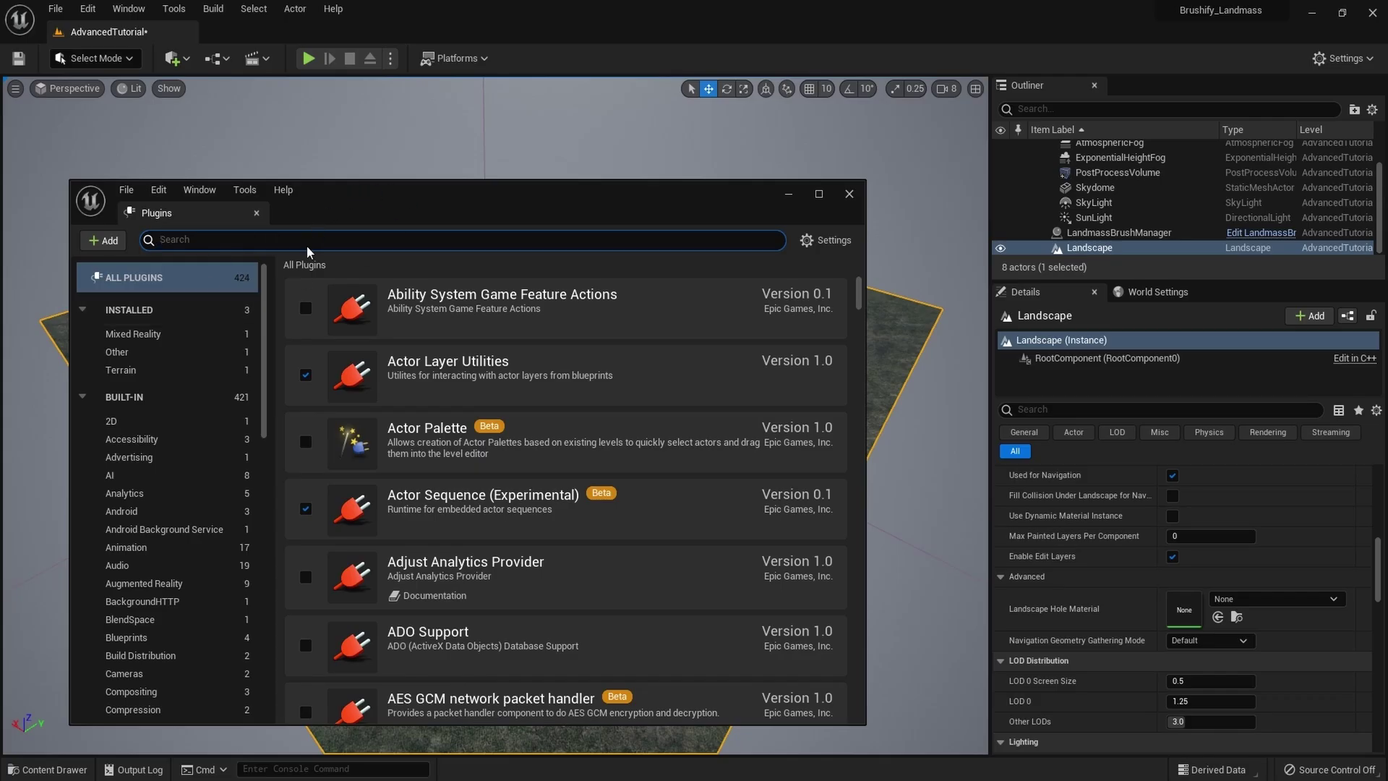
{"action": "type", "text": "land"}
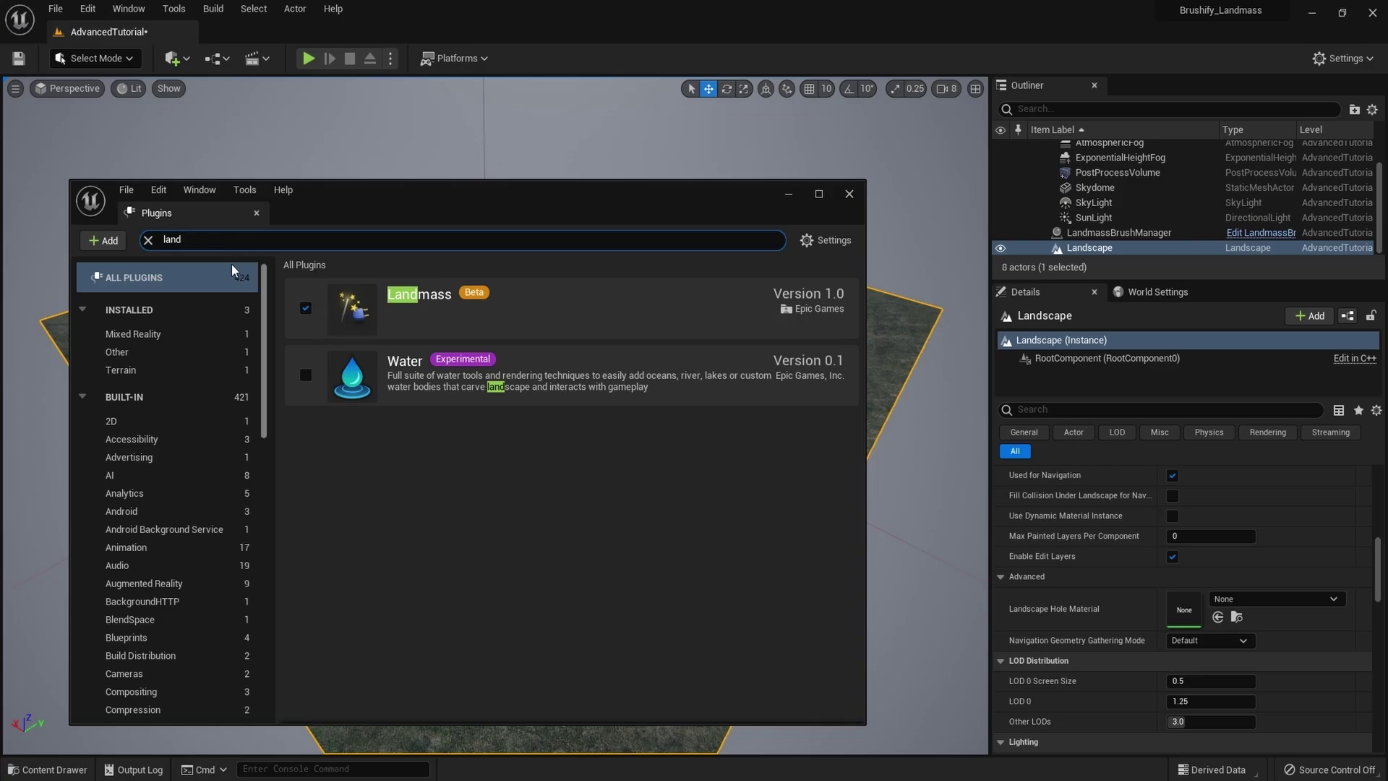
{"action": "left_click", "coordinate": [256, 213]}
{"action": "mouse_move", "coordinate": [304, 274]}
{"action": "right_mouse_down"}
{"action": "mouse_move", "coordinate": [329, 272]}
{"action": "mouse_move", "coordinate": [304, 272]}
{"action": "right_mouse_up"}
{"action": "key", "text": "Escape"}
{"action": "mouse_move", "coordinate": [589, 424]}
{"action": "right_mouse_down"}
{"action": "mouse_move", "coordinate": [603, 422]}
{"action": "mouse_move", "coordinate": [589, 423]}
{"action": "right_mouse_up"}
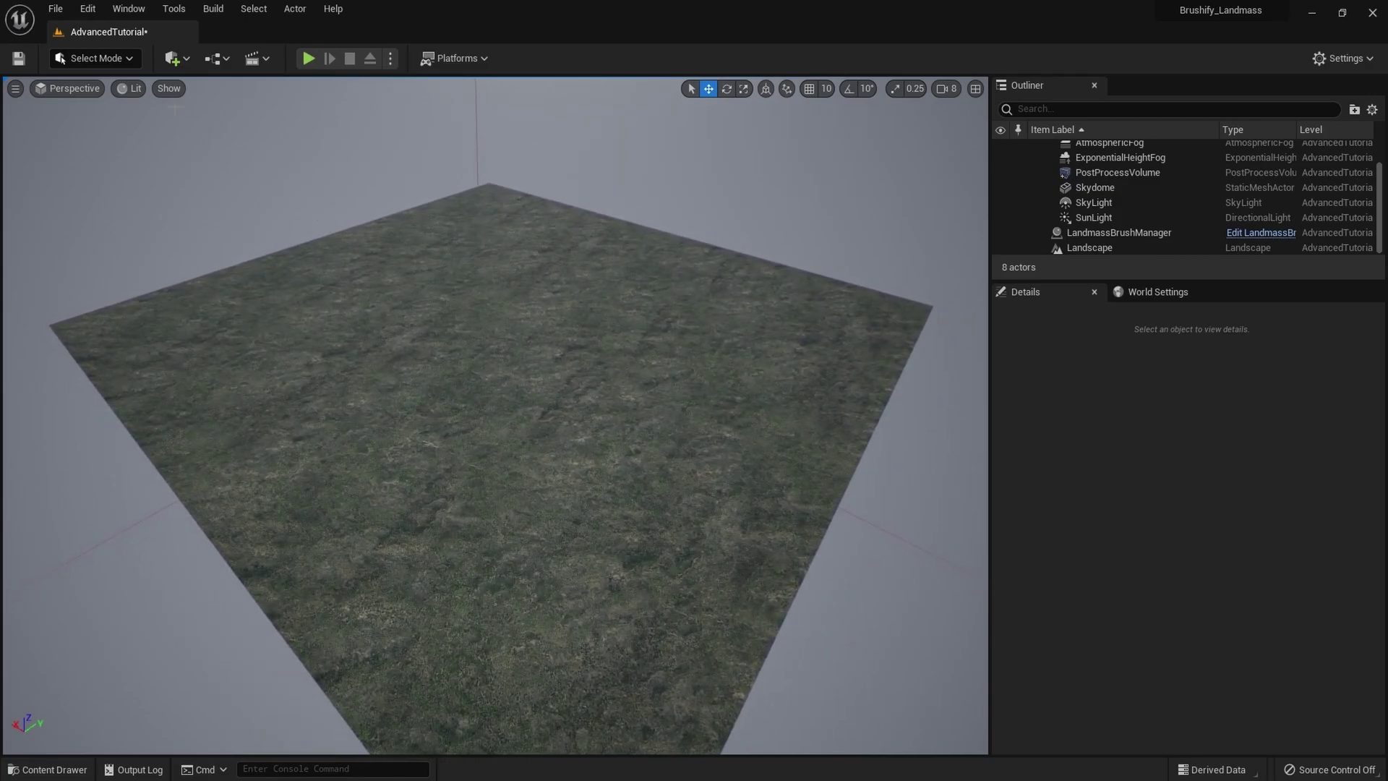
Step: Enter Landscape mode and choose Brushify_Arctic_03 as the blueprint brush for sculpting
{"action": "left_click", "coordinate": [59, 58]}
{"action": "left_click", "coordinate": [112, 97]}
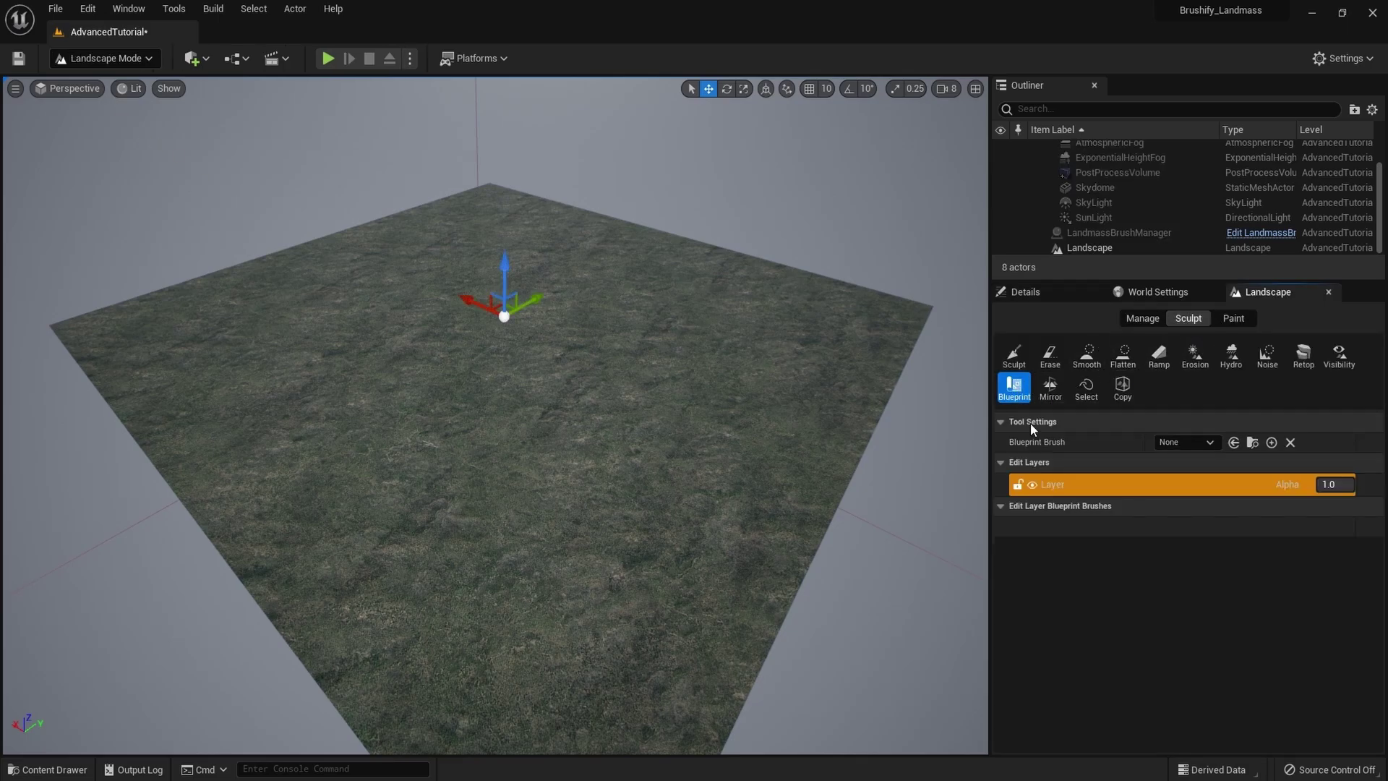
{"action": "left_click", "coordinate": [1186, 442]}
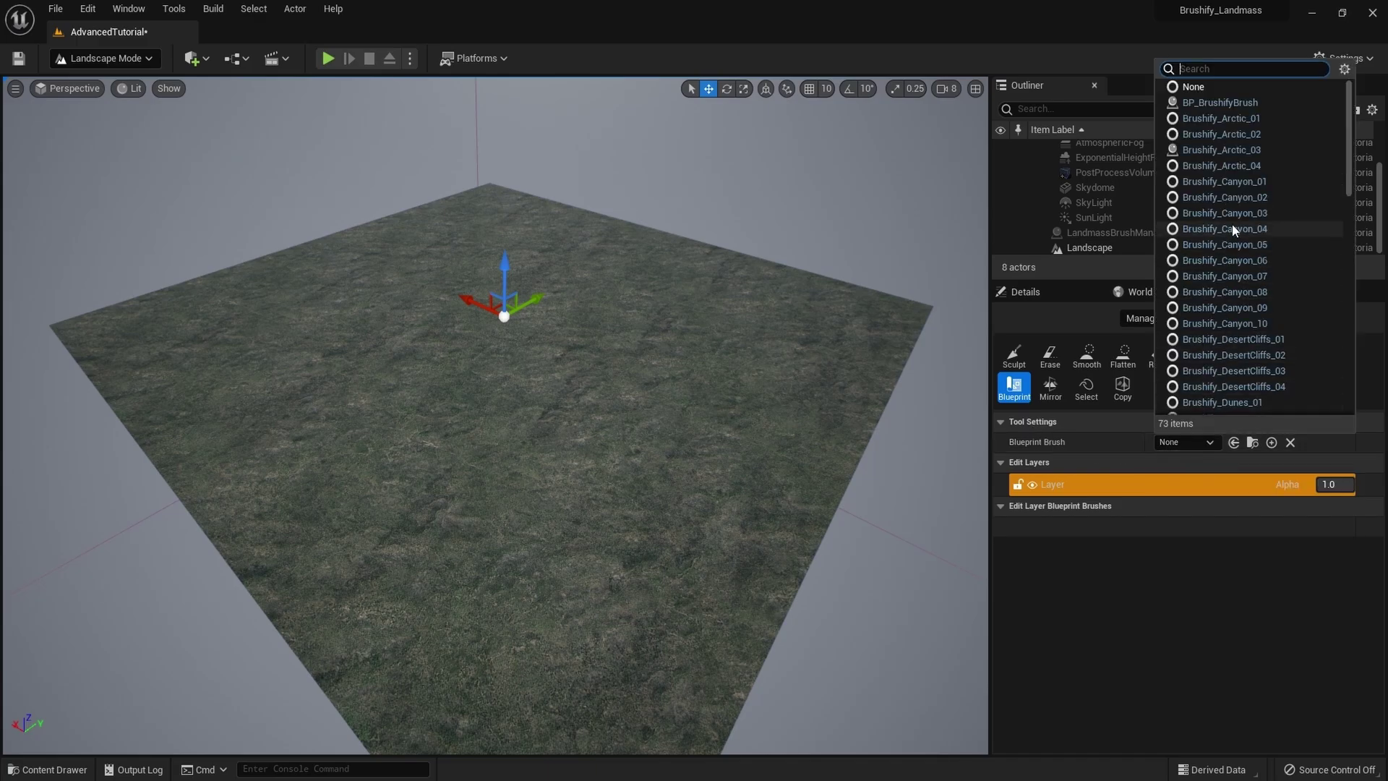
{"action": "left_click", "coordinate": [1243, 151]}
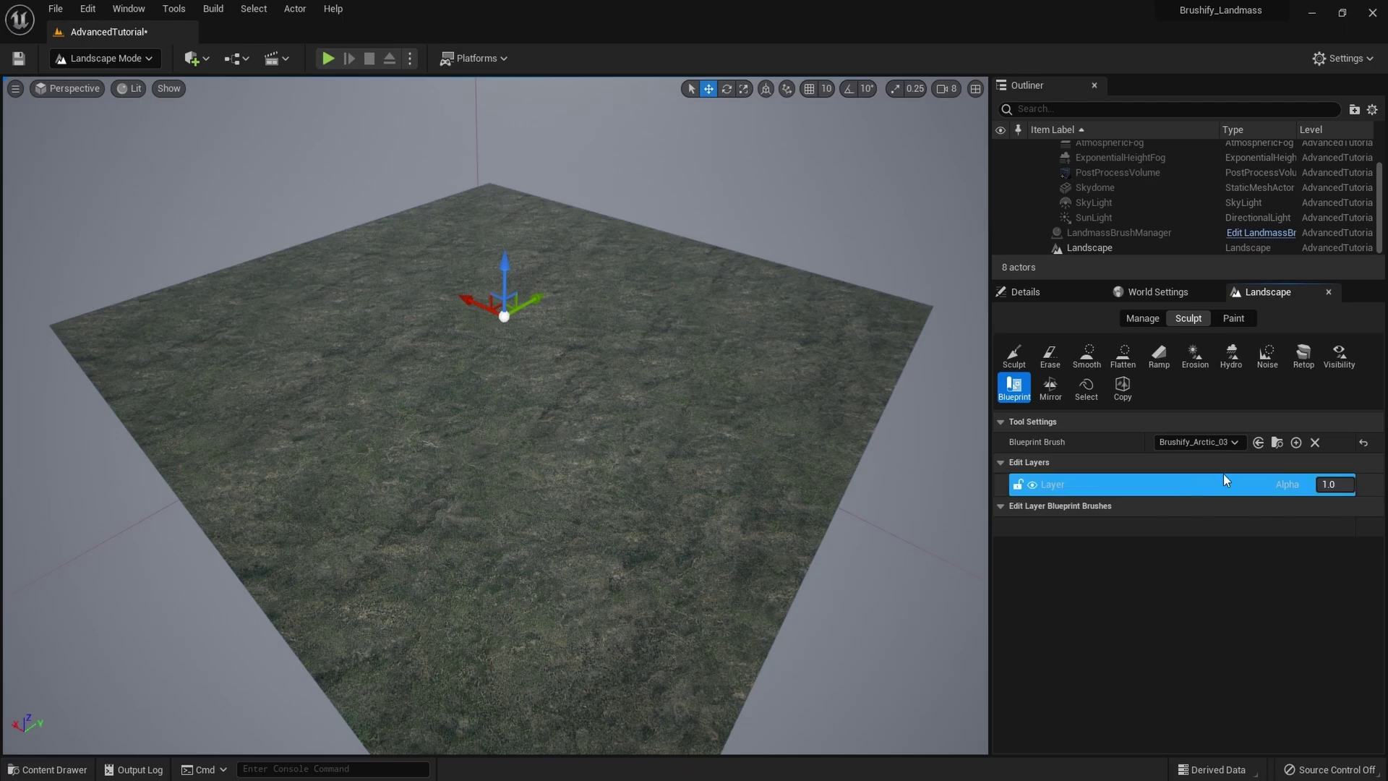
{"action": "left_click", "coordinate": [1218, 442]}
{"action": "left_click", "coordinate": [1249, 154]}
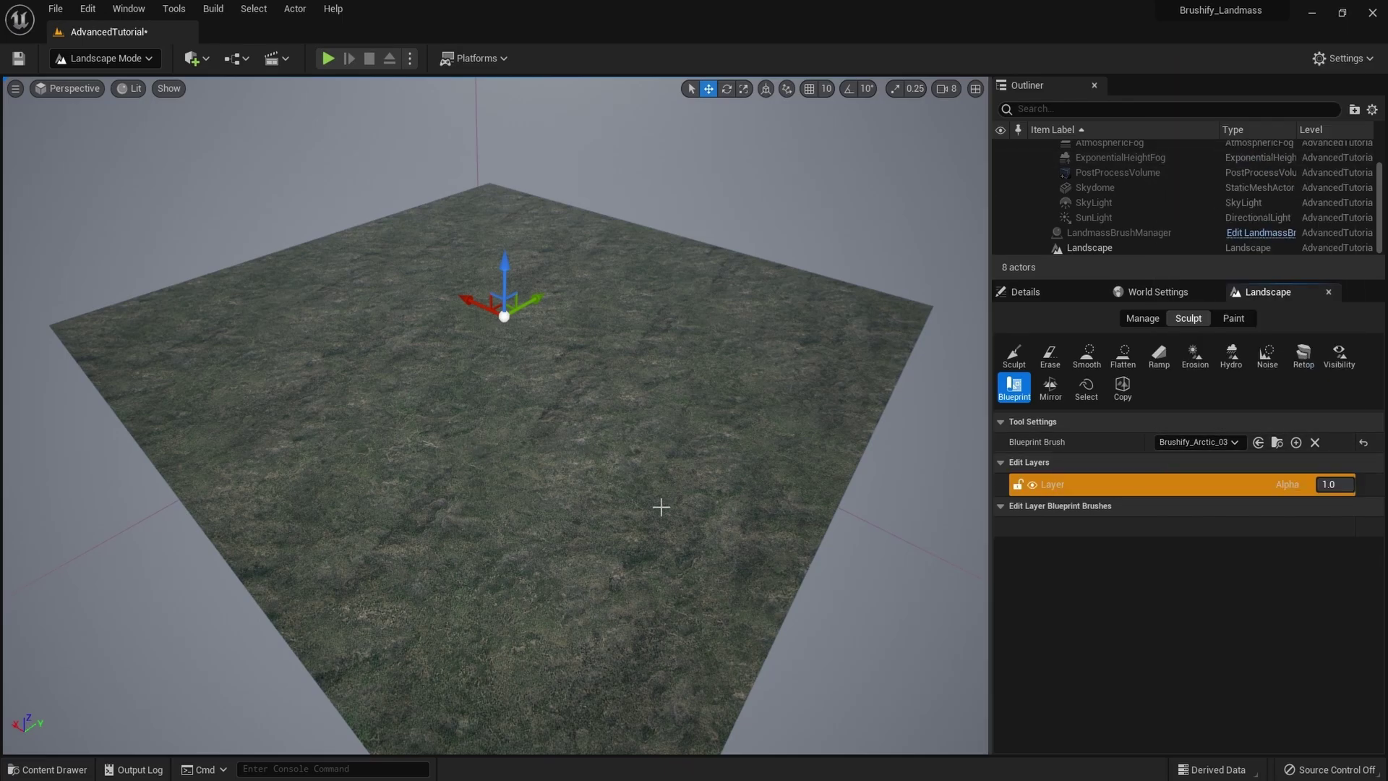
Step: Place the Brushify_Arctic_03 brush near the middle of the landscape and scale it to about 1.1
{"action": "left_click", "coordinate": [492, 435]}
{"action": "mouse_move", "coordinate": [500, 426]}
{"action": "left_mouse_down"}
{"action": "mouse_move", "coordinate": [488, 464]}
{"action": "mouse_move", "coordinate": [375, 385]}
{"action": "mouse_move", "coordinate": [494, 392]}
{"action": "mouse_move", "coordinate": [515, 374]}
{"action": "mouse_move", "coordinate": [486, 403]}
{"action": "left_mouse_up"}
{"action": "key", "text": "r"}
{"action": "mouse_move", "coordinate": [548, 470]}
{"action": "right_mouse_down"}
{"action": "mouse_move", "coordinate": [559, 496]}
{"action": "mouse_move", "coordinate": [535, 490]}
{"action": "mouse_move", "coordinate": [568, 492]}
{"action": "mouse_move", "coordinate": [548, 469]}
{"action": "right_mouse_up"}
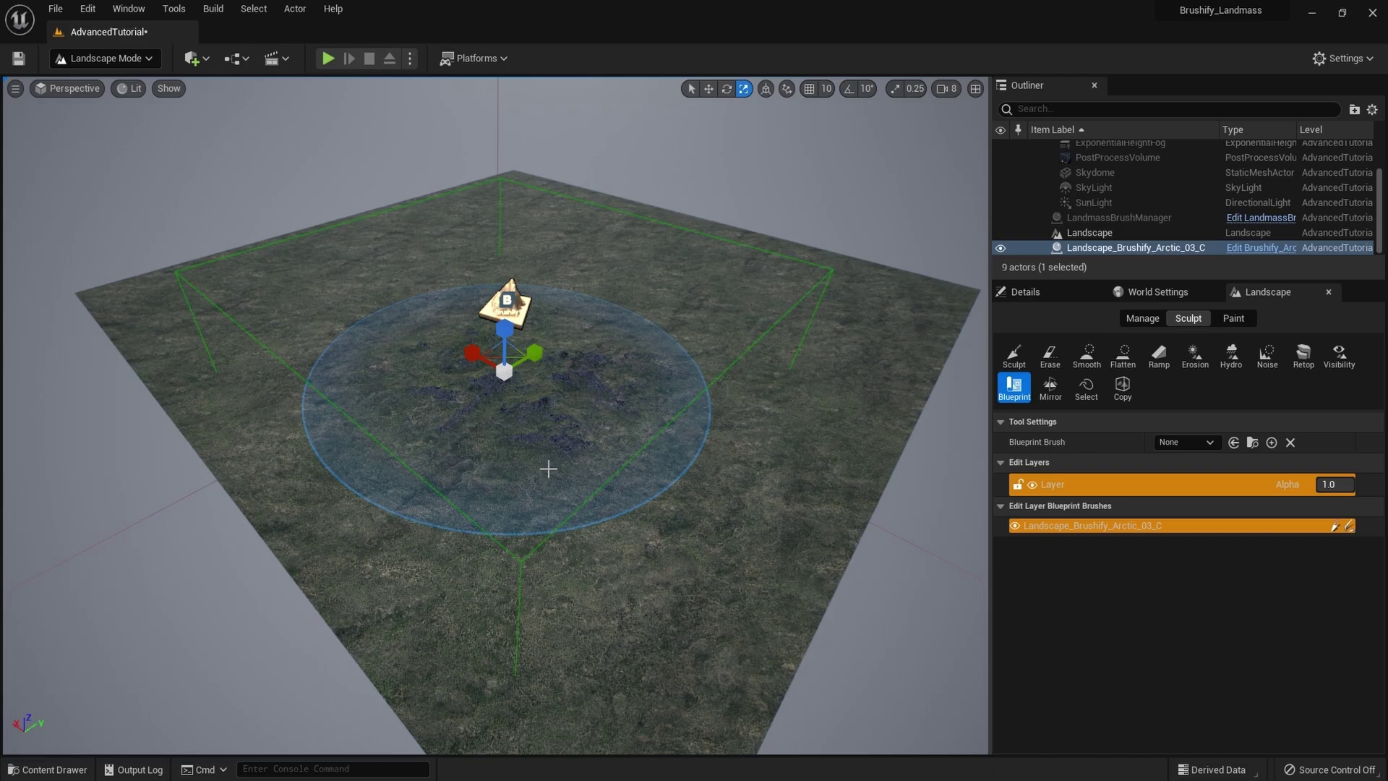
Step: Move the placed Arctic brush horizontally toward the near corner of the landscape
{"action": "key", "text": "w"}
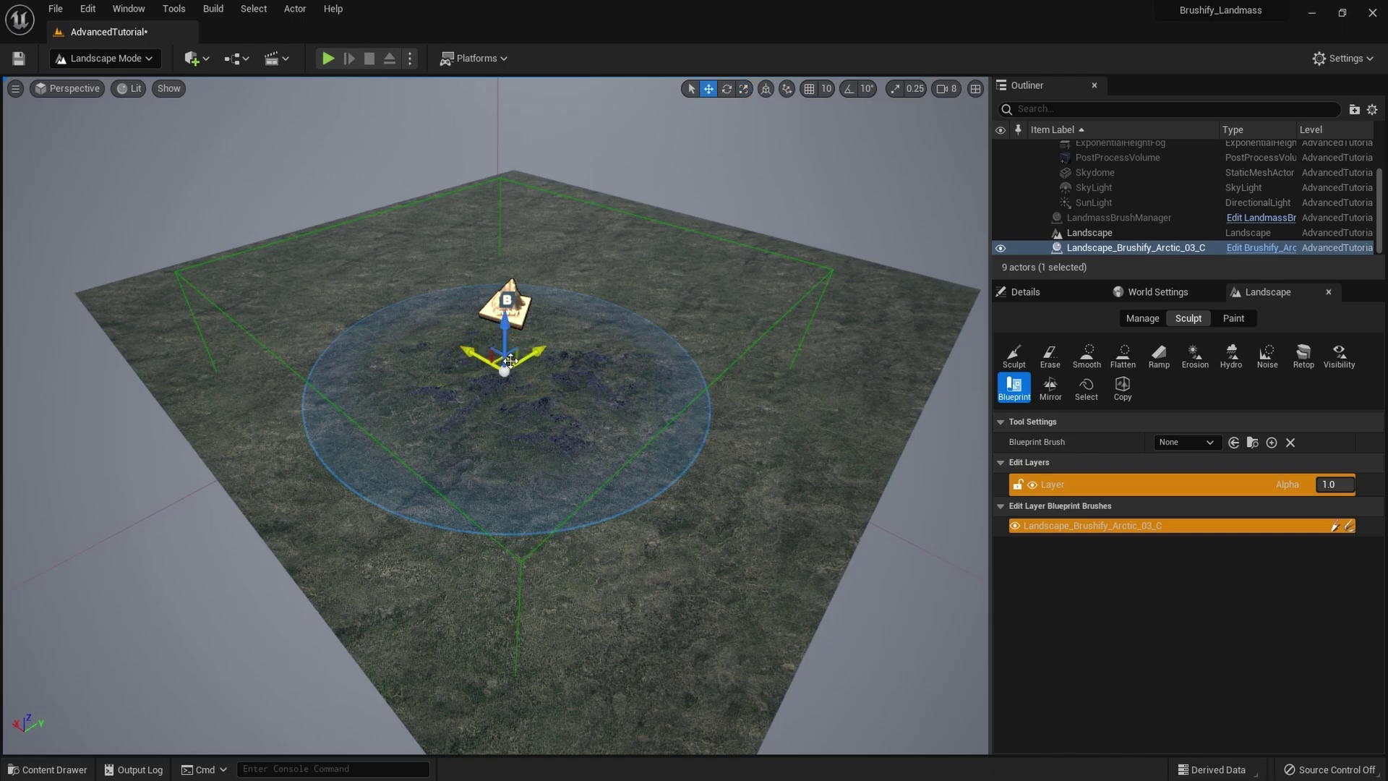
{"action": "mouse_move", "coordinate": [510, 361]}
{"action": "left_mouse_down"}
{"action": "mouse_move", "coordinate": [515, 398]}
{"action": "mouse_move", "coordinate": [409, 343]}
{"action": "mouse_move", "coordinate": [501, 378]}
{"action": "left_mouse_up"}
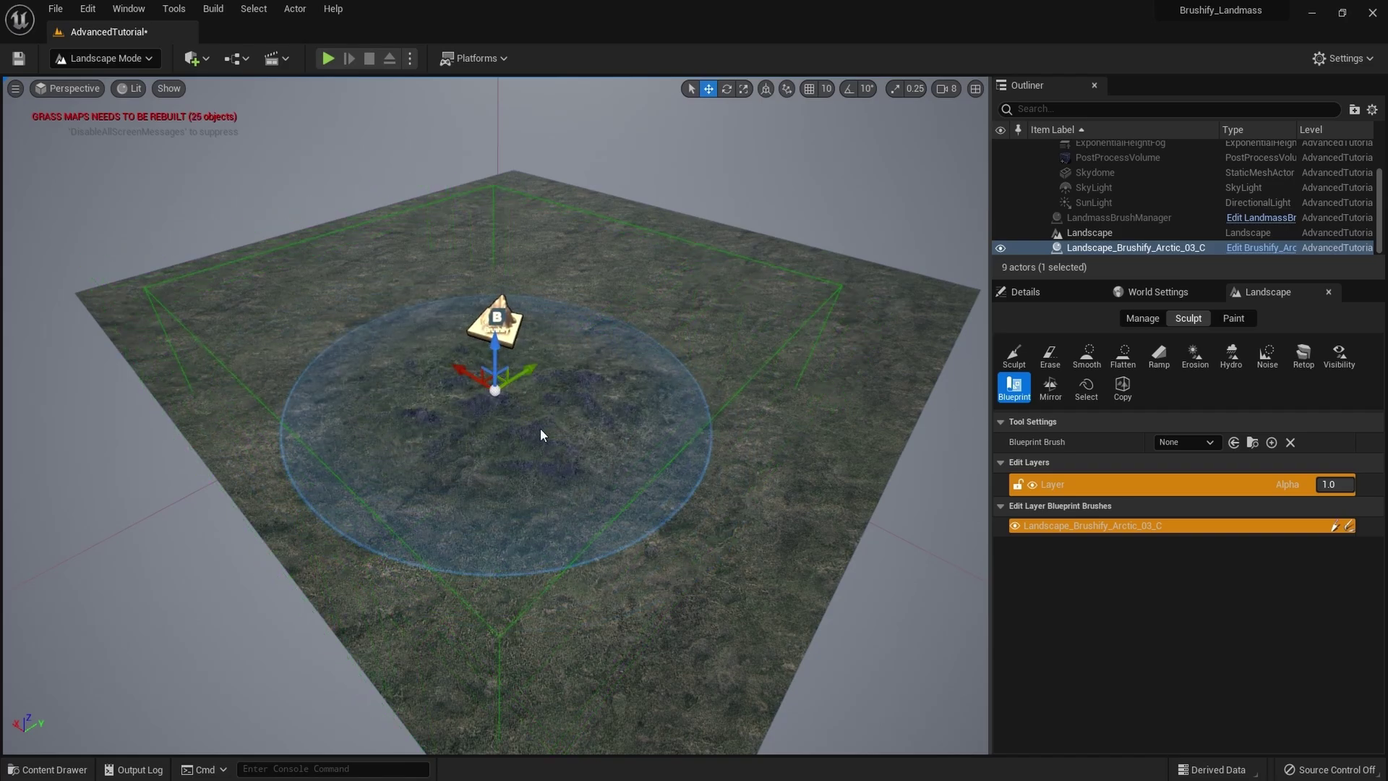
{"action": "right_click_drag", "start_coordinate": [549, 436], "coordinate": [553, 439]}
{"action": "key", "text": "s"}
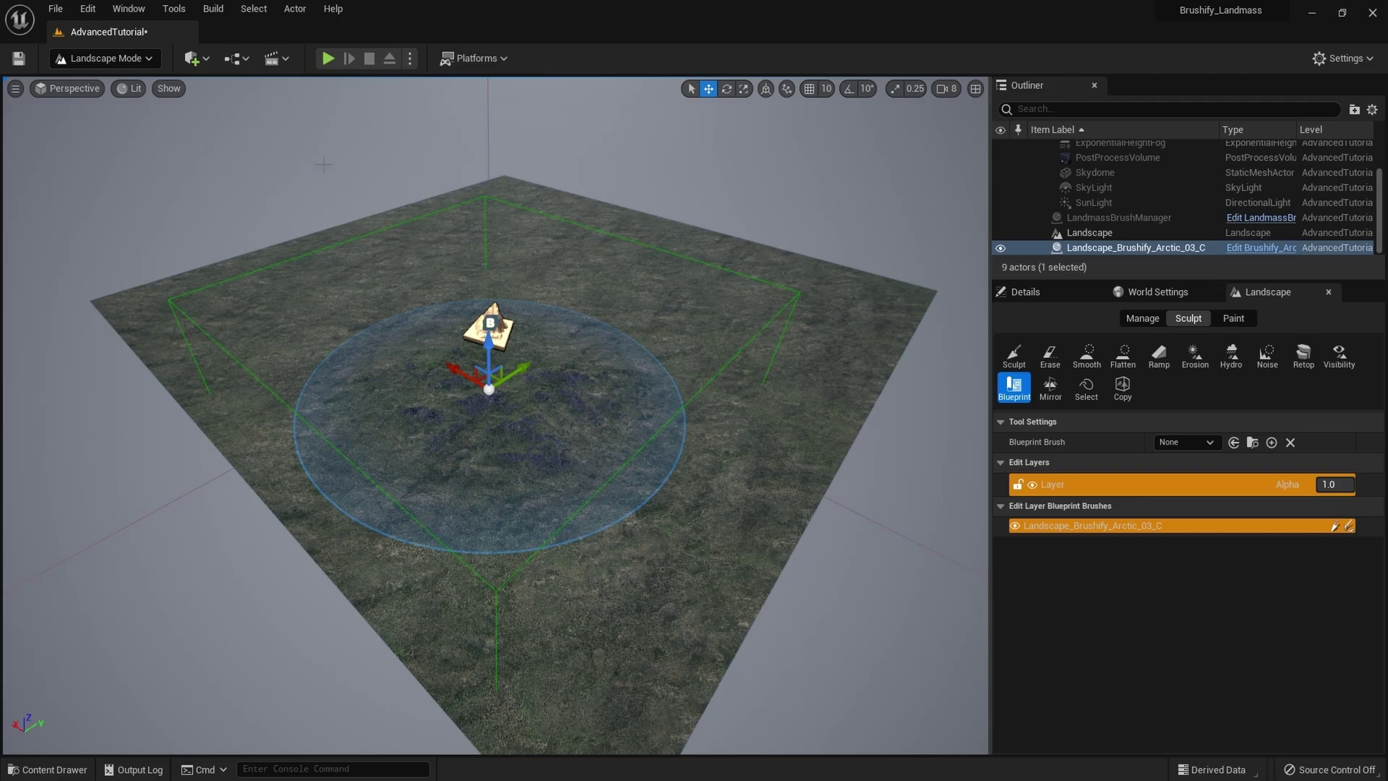
Step: Switch to Select mode, select the landscape and set its ratio-locked scale to 200
{"action": "left_click", "coordinate": [101, 58]}
{"action": "left_click", "coordinate": [93, 84]}
{"action": "left_click", "coordinate": [573, 285]}
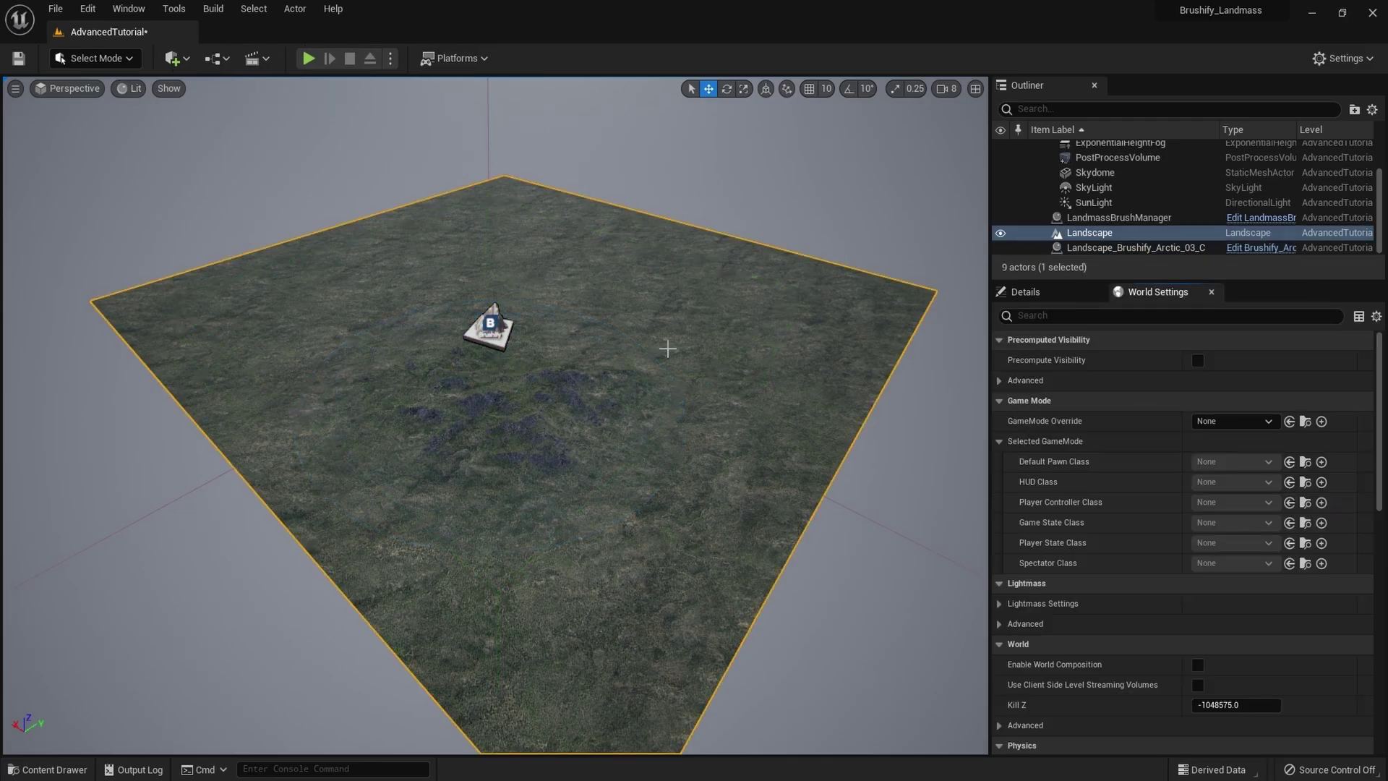
{"action": "left_click", "coordinate": [1025, 291]}
{"action": "scroll", "coordinate": [1211, 534], "scroll_direction": "up", "scroll_amount": 2}
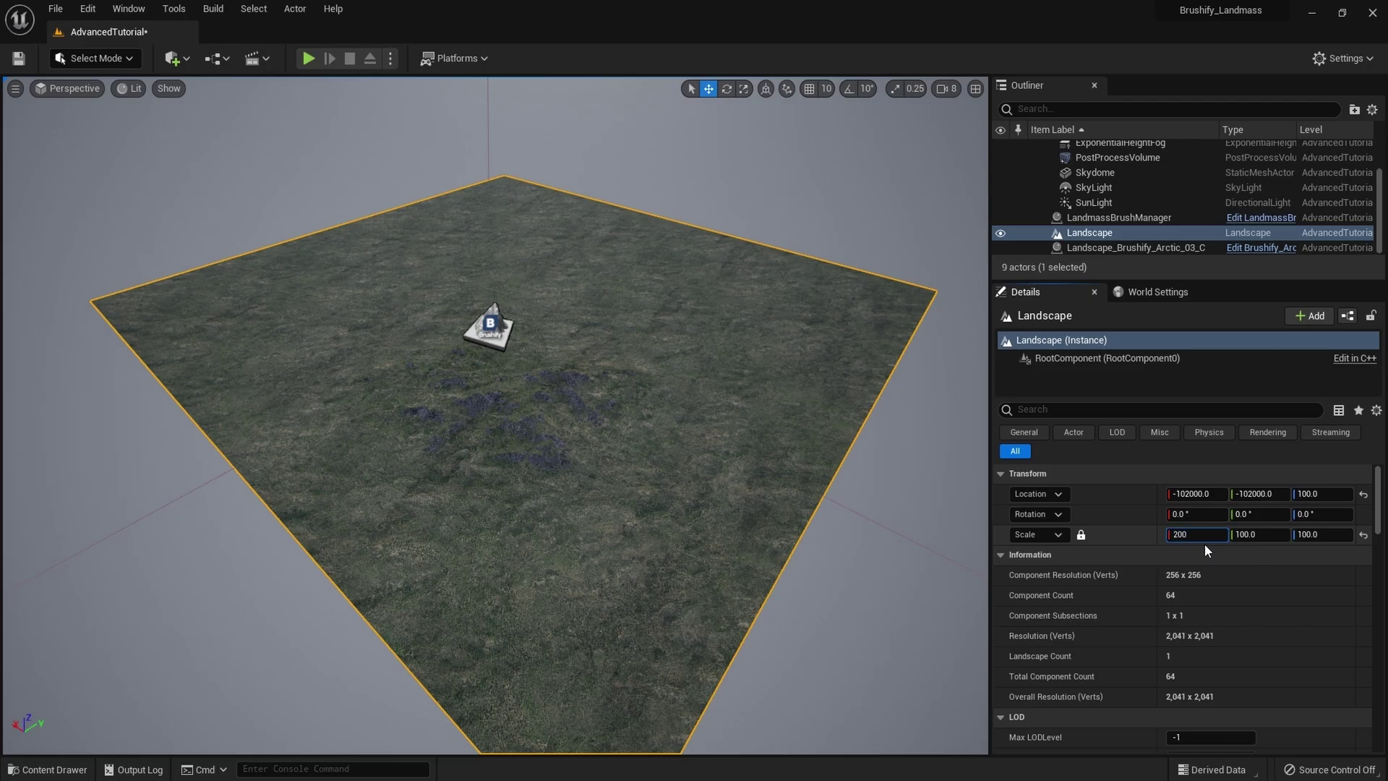
{"action": "key", "text": "Return"}
Step: Select the Arctic brush and move it across the enlarged landscape to about X -23609, Y -26882
{"action": "mouse_move", "coordinate": [727, 464]}
{"action": "right_mouse_down"}
{"action": "mouse_move", "coordinate": [735, 477]}
{"action": "mouse_move", "coordinate": [726, 450]}
{"action": "right_mouse_up"}
{"action": "key", "text": "s"}
{"action": "key", "text": "w"}
{"action": "left_click", "coordinate": [496, 482]}
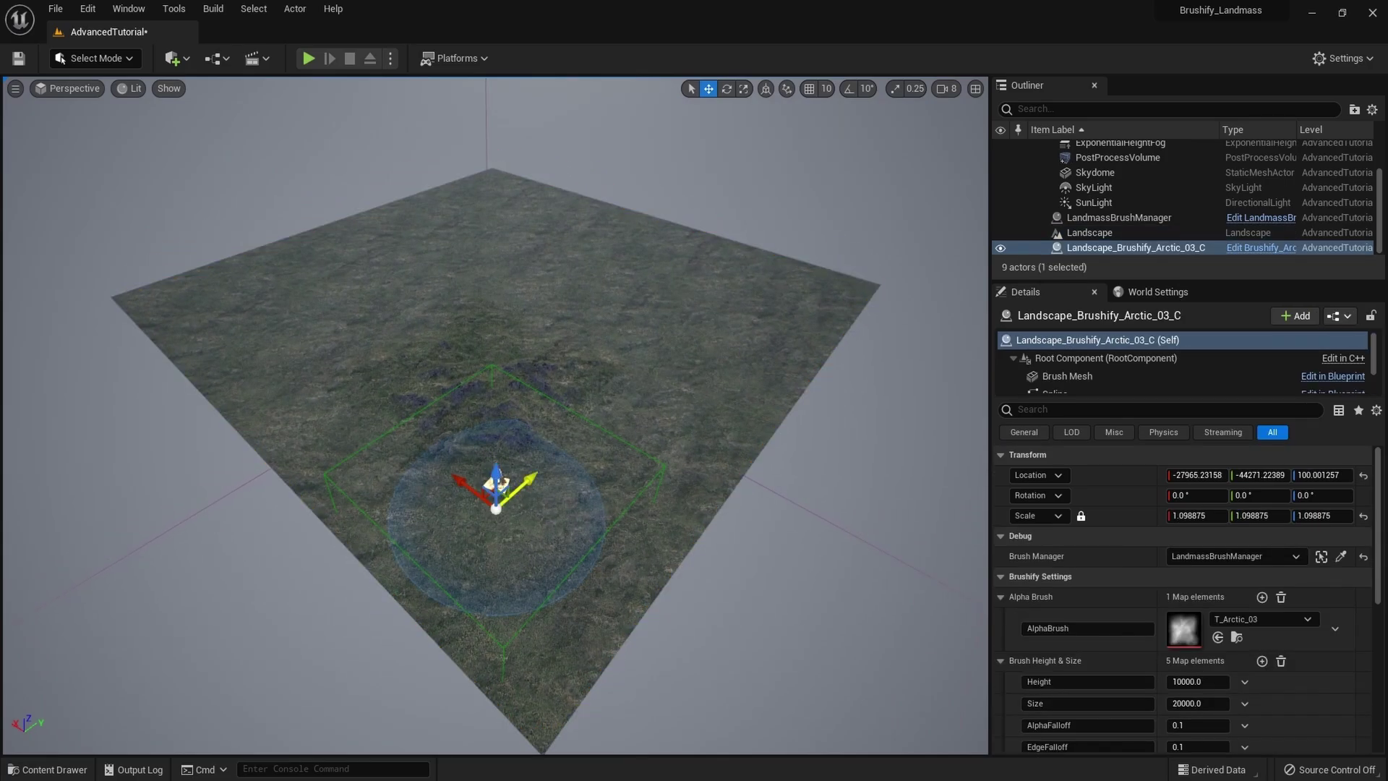
{"action": "mouse_move", "coordinate": [517, 489]}
{"action": "left_mouse_down"}
{"action": "mouse_move", "coordinate": [560, 470]}
{"action": "mouse_move", "coordinate": [551, 481]}
{"action": "left_mouse_up"}
{"action": "mouse_move", "coordinate": [572, 395]}
{"action": "right_mouse_down"}
{"action": "mouse_move", "coordinate": [505, 364]}
{"action": "mouse_move", "coordinate": [519, 379]}
{"action": "right_mouse_up"}
{"action": "mouse_move", "coordinate": [585, 420]}
{"action": "left_mouse_down"}
{"action": "mouse_move", "coordinate": [626, 419]}
{"action": "mouse_move", "coordinate": [583, 420]}
{"action": "left_mouse_up"}
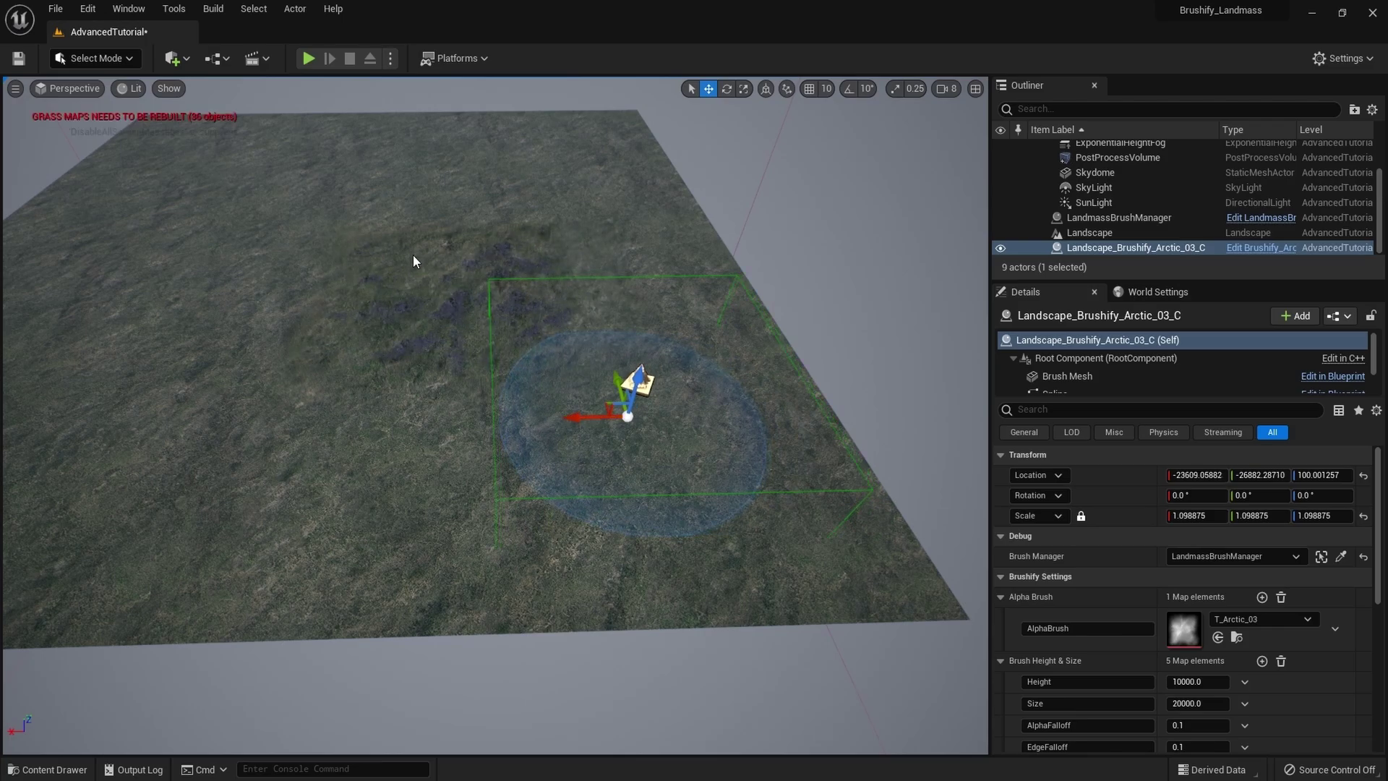
Step: Move the Arctic brush along the X axis to about -26731
{"action": "right_click_drag", "start_coordinate": [667, 447], "coordinate": [668, 449]}
{"action": "left_click_drag", "start_coordinate": [586, 446], "coordinate": [539, 452]}
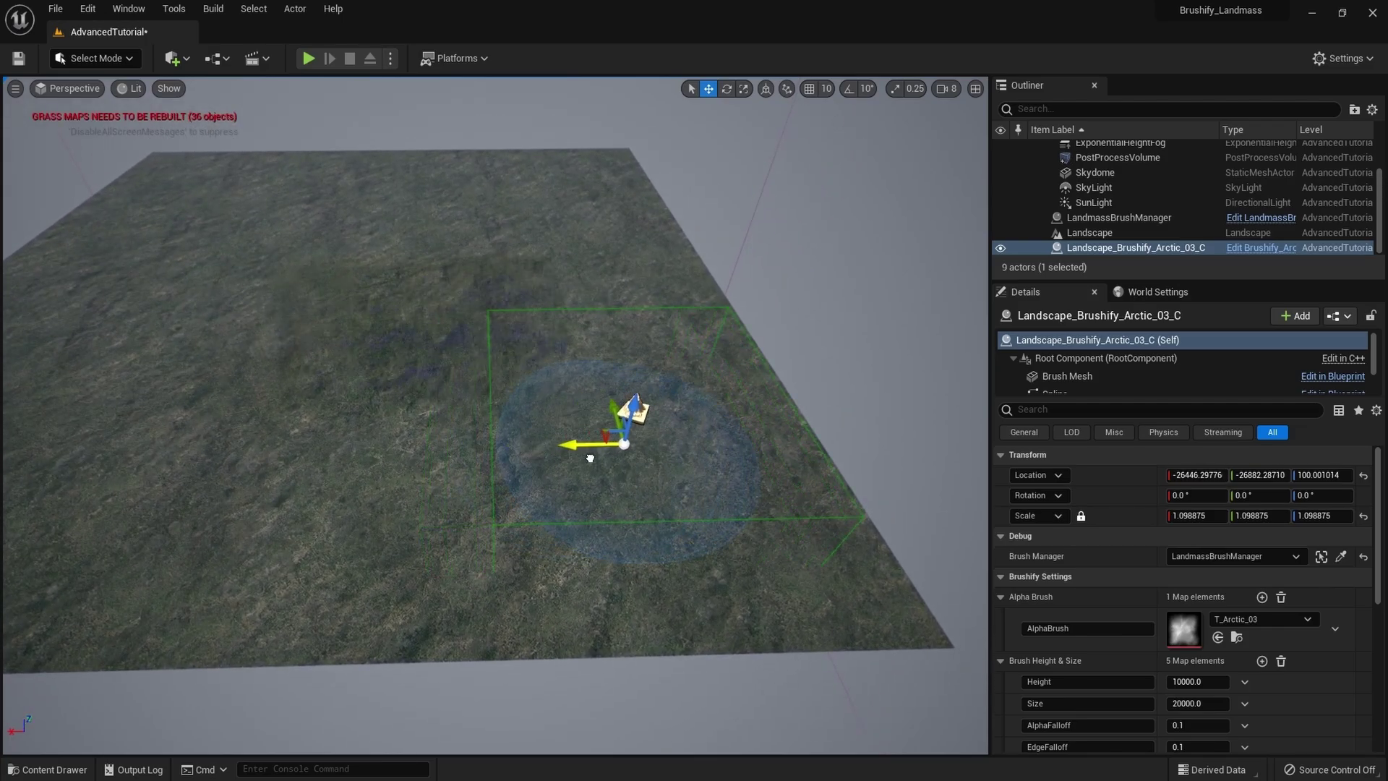
{"action": "scroll", "coordinate": [852, 499], "scroll_direction": "down", "scroll_amount": 6}
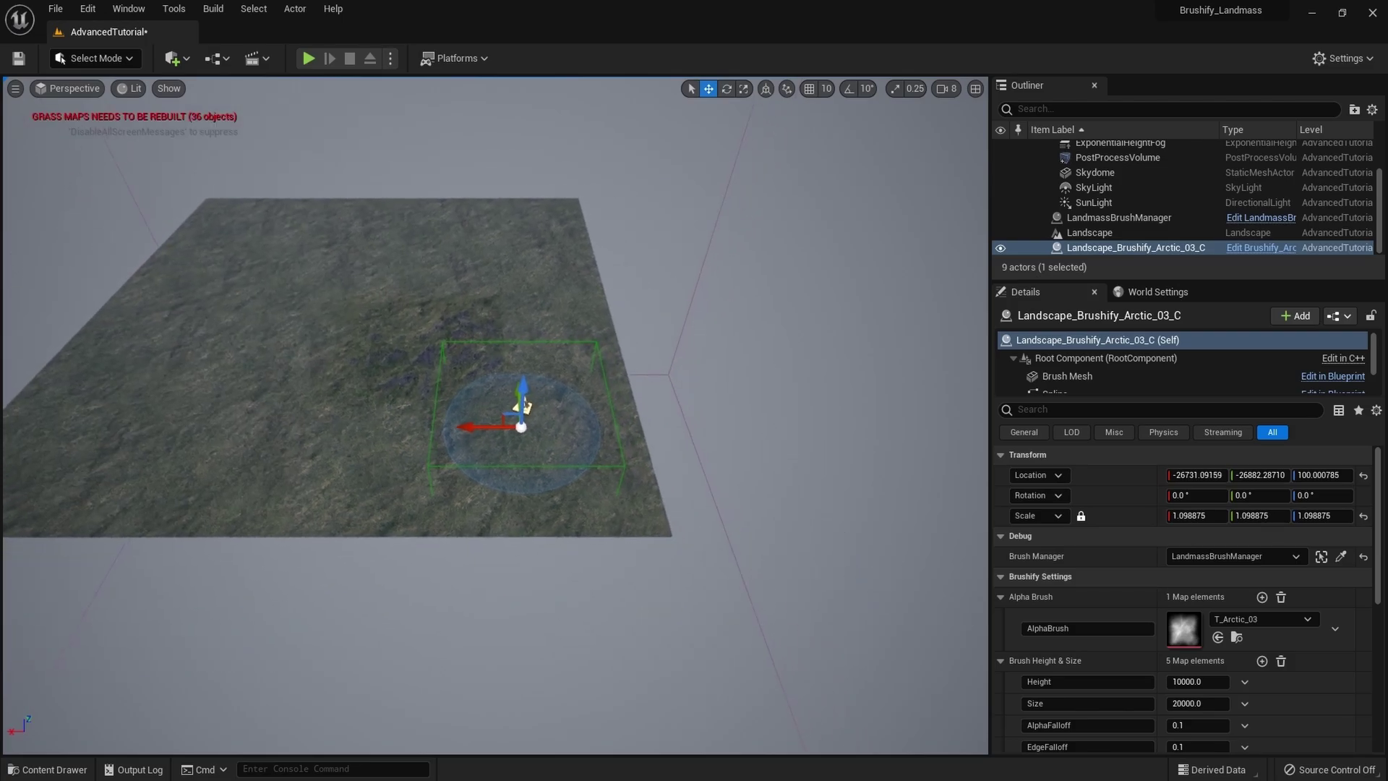
{"action": "left_click", "coordinate": [398, 450]}
{"action": "mouse_move", "coordinate": [567, 473]}
{"action": "right_mouse_down"}
{"action": "mouse_move", "coordinate": [550, 500]}
{"action": "mouse_move", "coordinate": [510, 484]}
{"action": "mouse_move", "coordinate": [557, 486]}
{"action": "right_mouse_up"}
{"action": "left_click", "coordinate": [530, 393]}
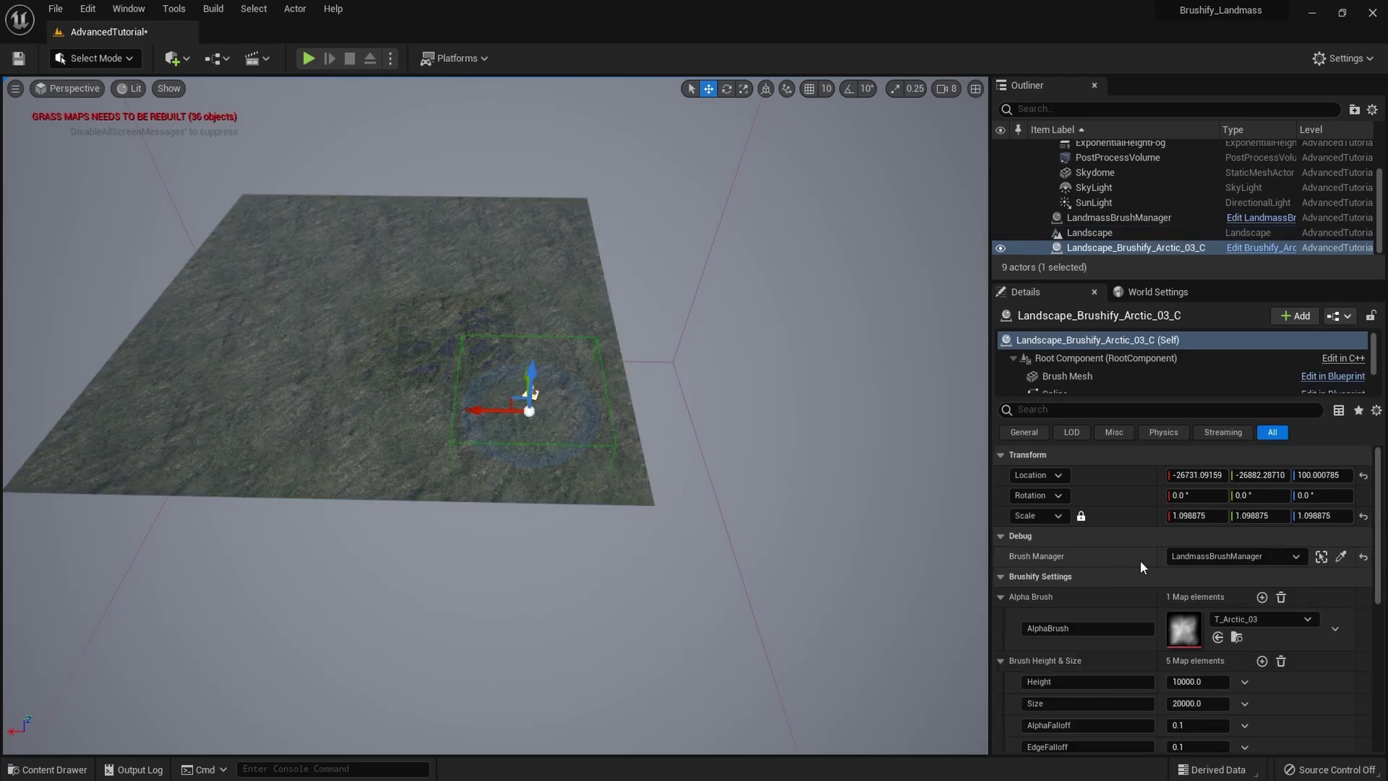
Step: Set the Arctic brush's X and Y location to 0
{"action": "left_click", "coordinate": [1204, 475]}
{"action": "type", "text": "0"}
{"action": "key", "text": "Return"}
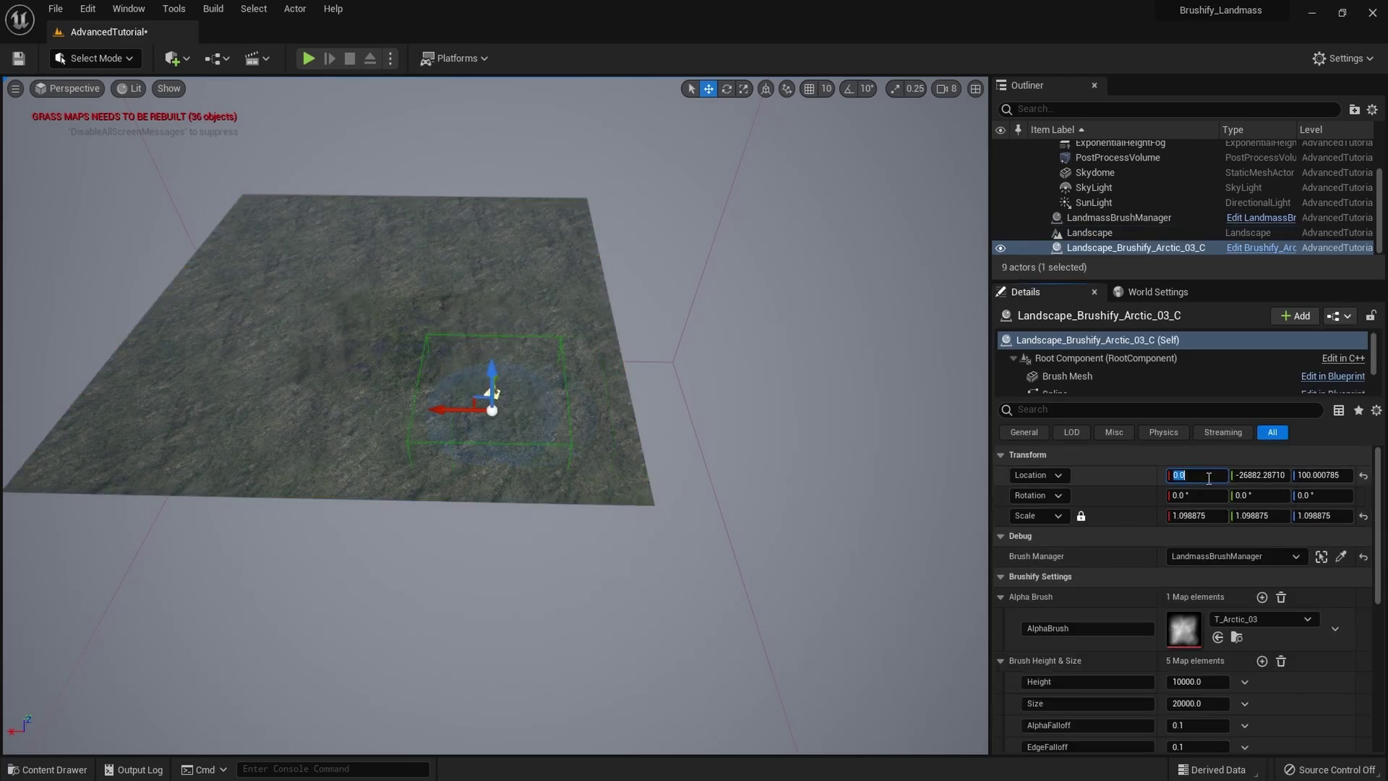
{"action": "left_click", "coordinate": [1259, 475]}
{"action": "type", "text": "0"}
{"action": "key", "text": "Return"}
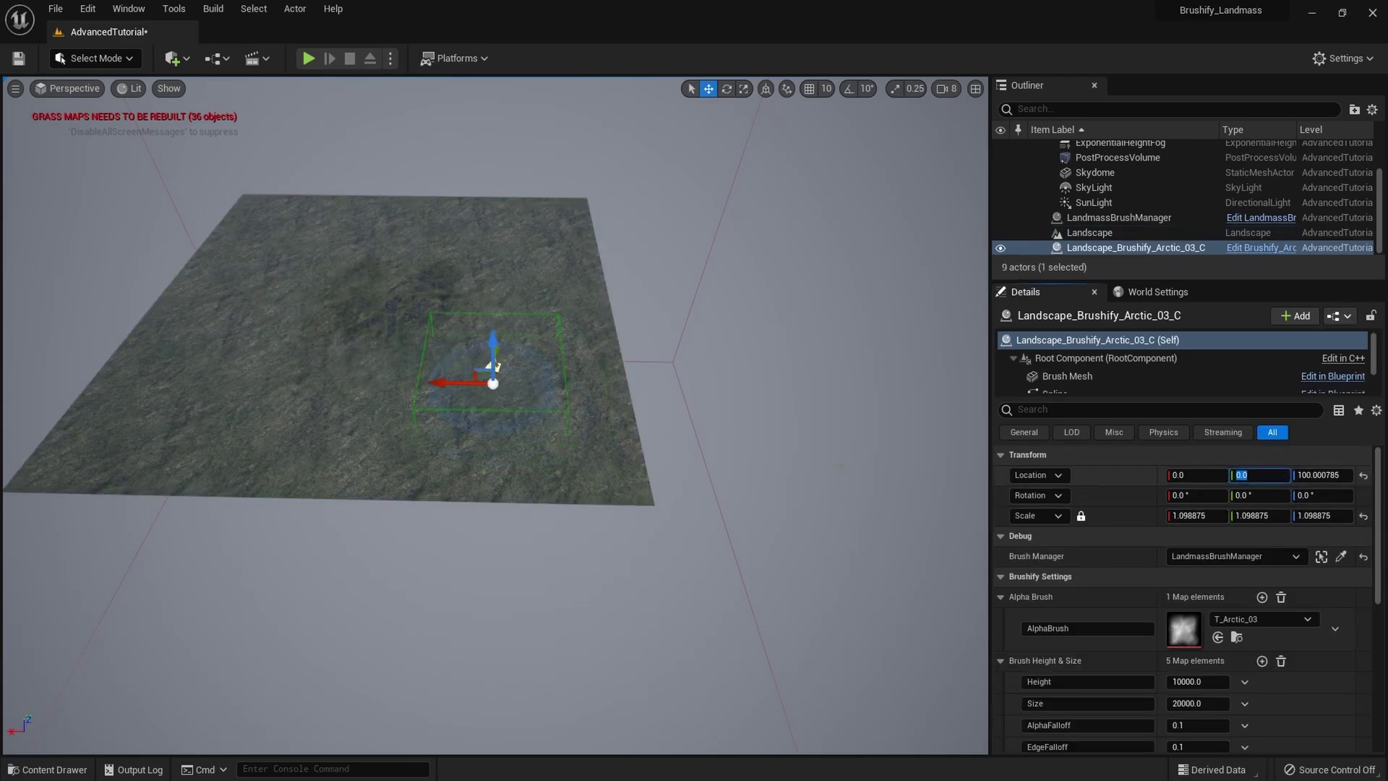
Step: Examine where the Arctic brush sits on the landscape and select the landscape
{"action": "right_click_drag", "start_coordinate": [483, 402], "coordinate": [511, 457]}
{"action": "key", "text": "w"}
{"action": "key", "text": "s"}
{"action": "key", "text": "w"}
{"action": "scroll", "coordinate": [491, 420], "scroll_direction": "up", "scroll_amount": 1}
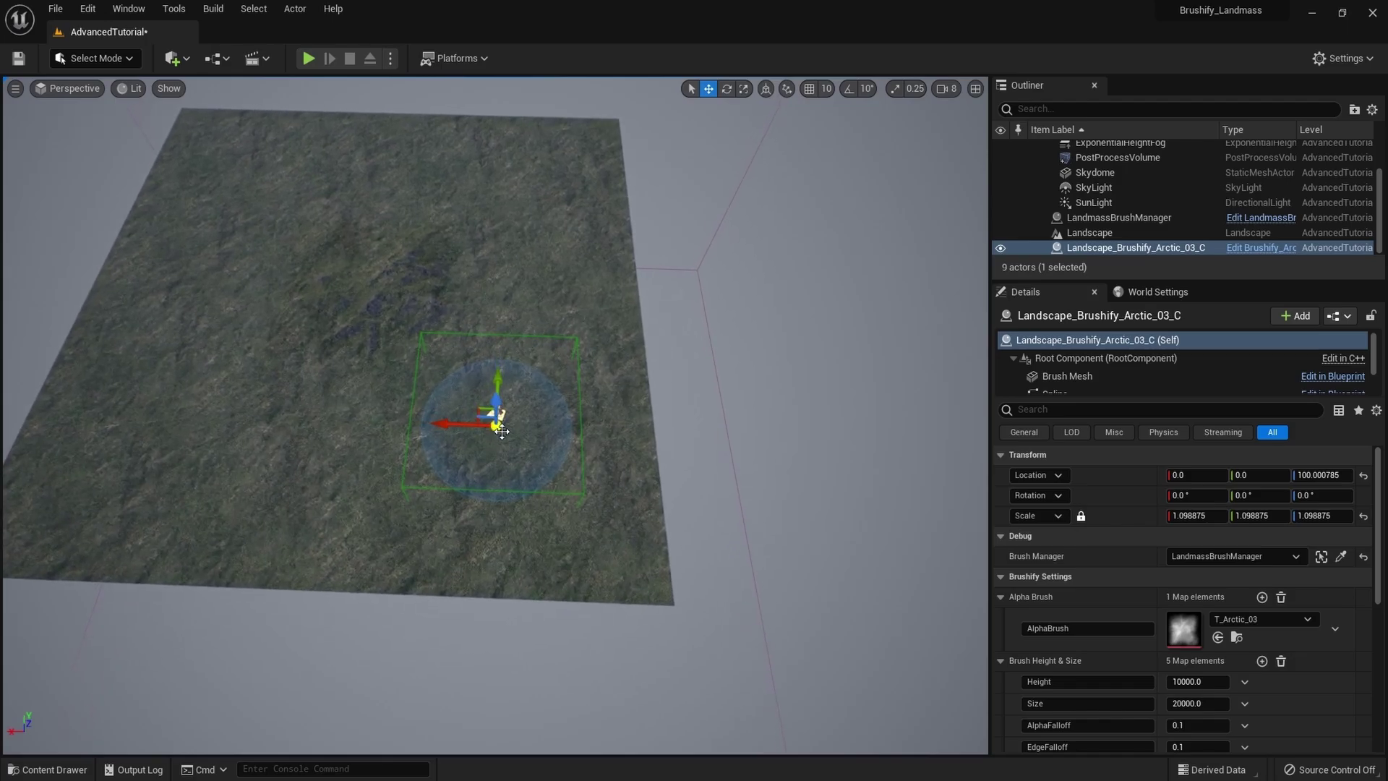
{"action": "right_click_drag", "start_coordinate": [502, 431], "coordinate": [486, 419]}
{"action": "left_click", "coordinate": [591, 343]}
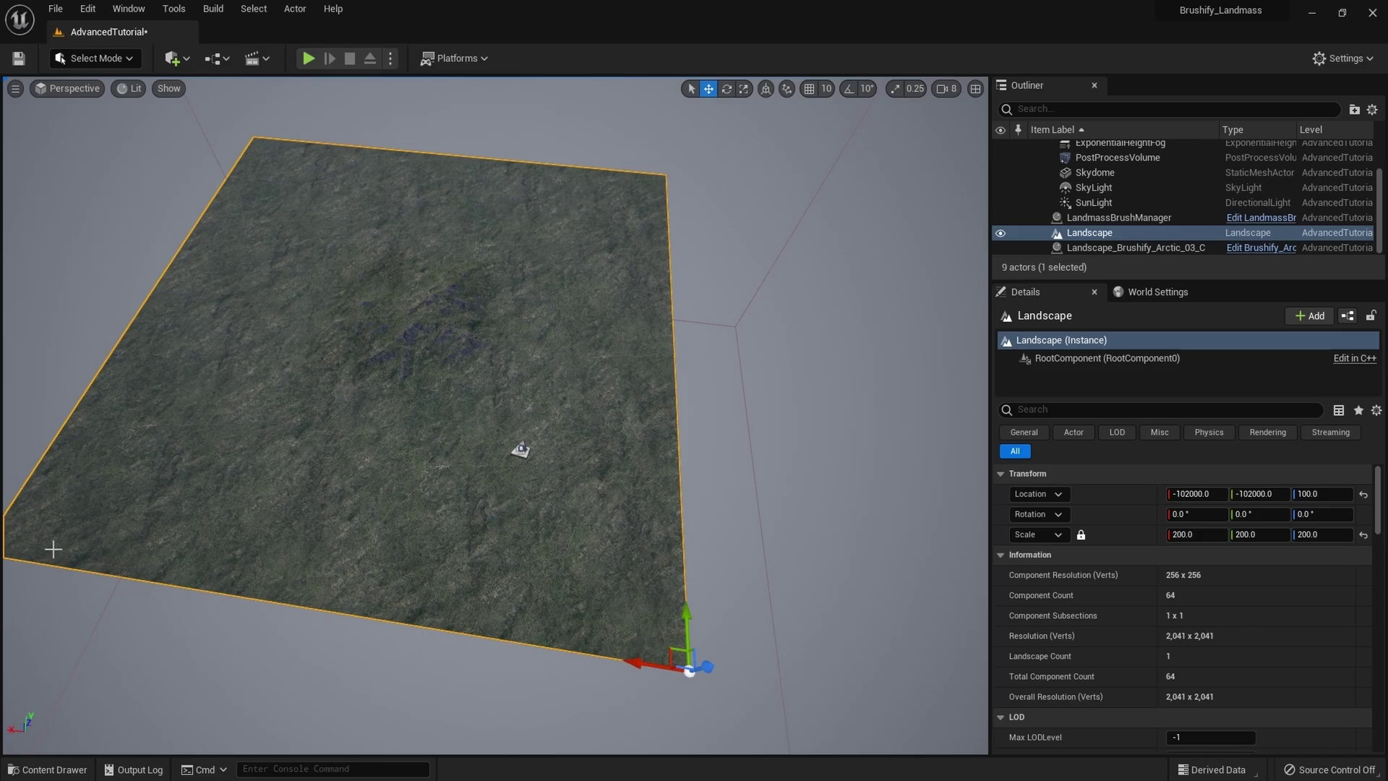
{"action": "scroll", "coordinate": [658, 406], "scroll_direction": "down", "scroll_amount": 1}
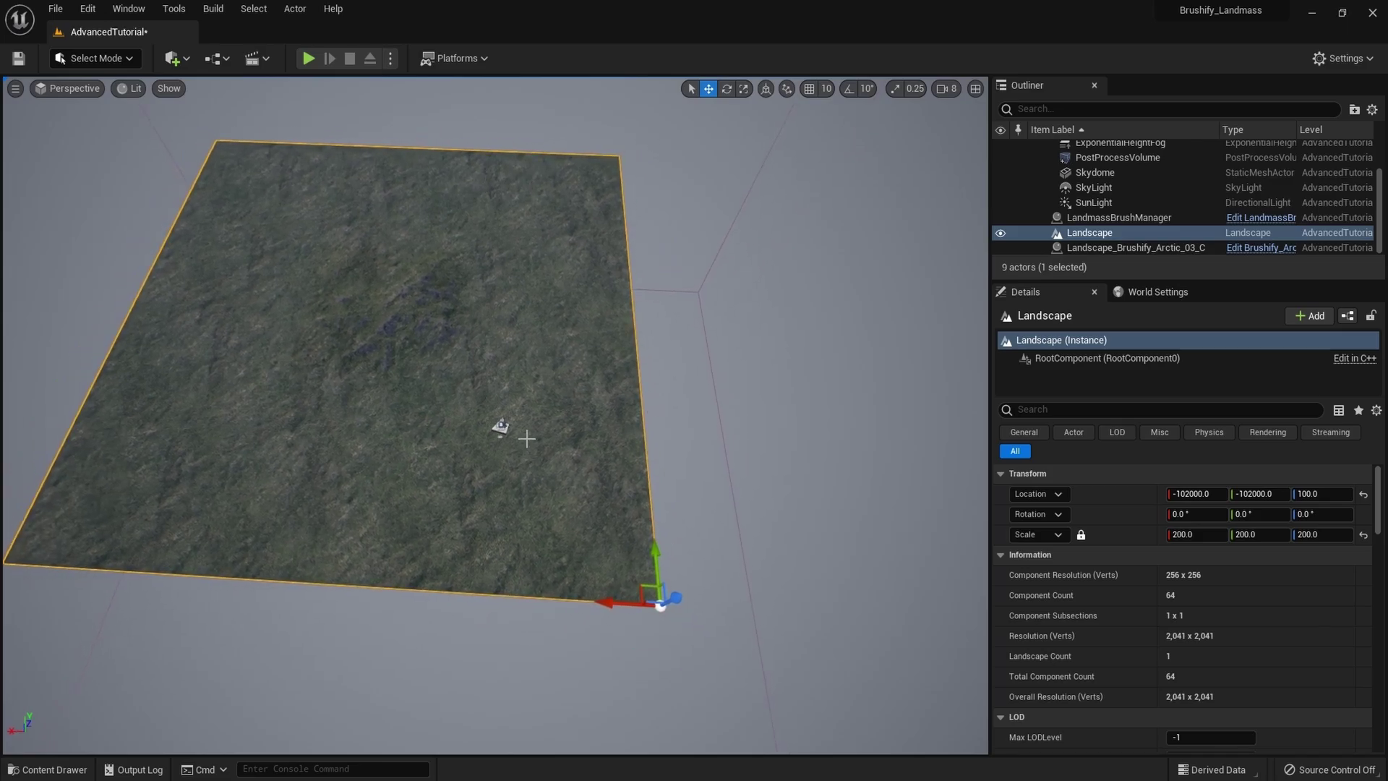
{"action": "left_click_drag", "start_coordinate": [610, 511], "coordinate": [782, 659]}
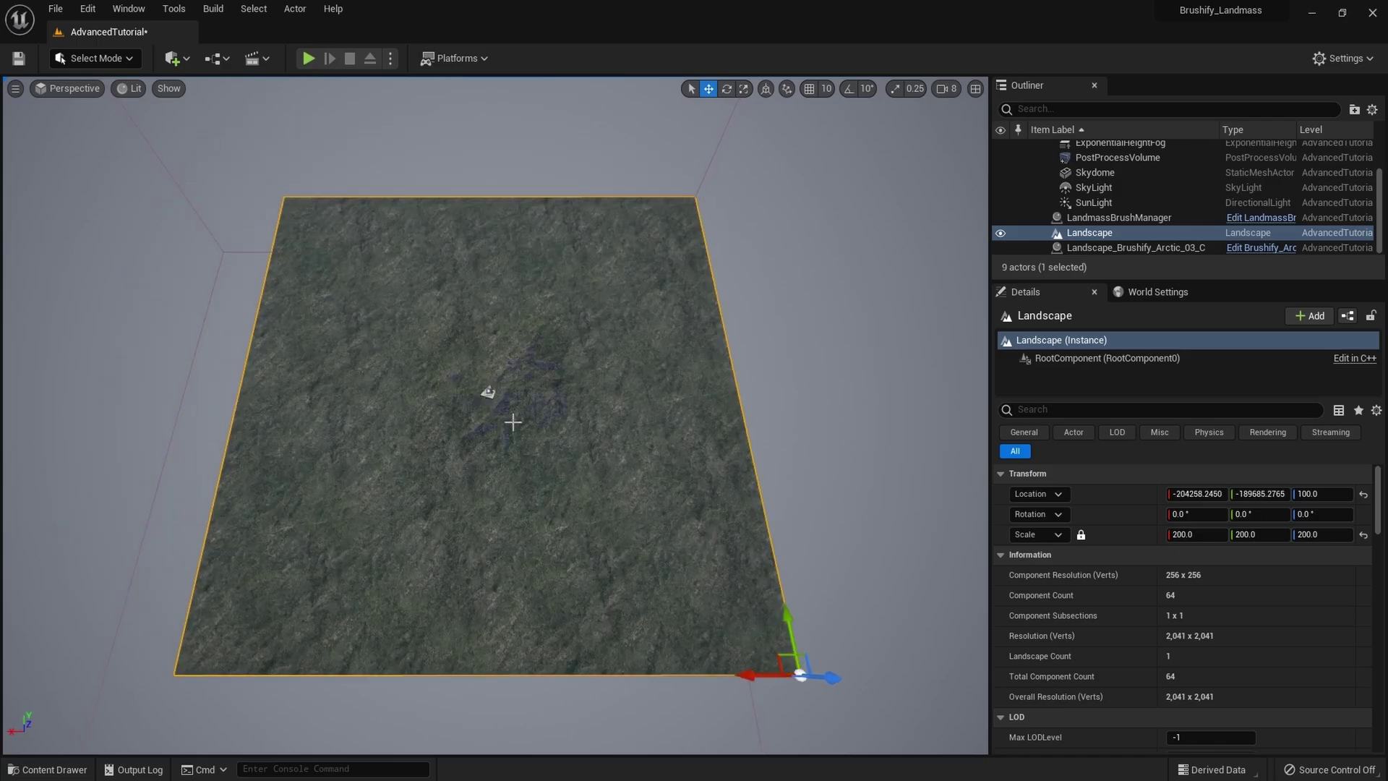
{"action": "key", "text": "ctrl+z"}
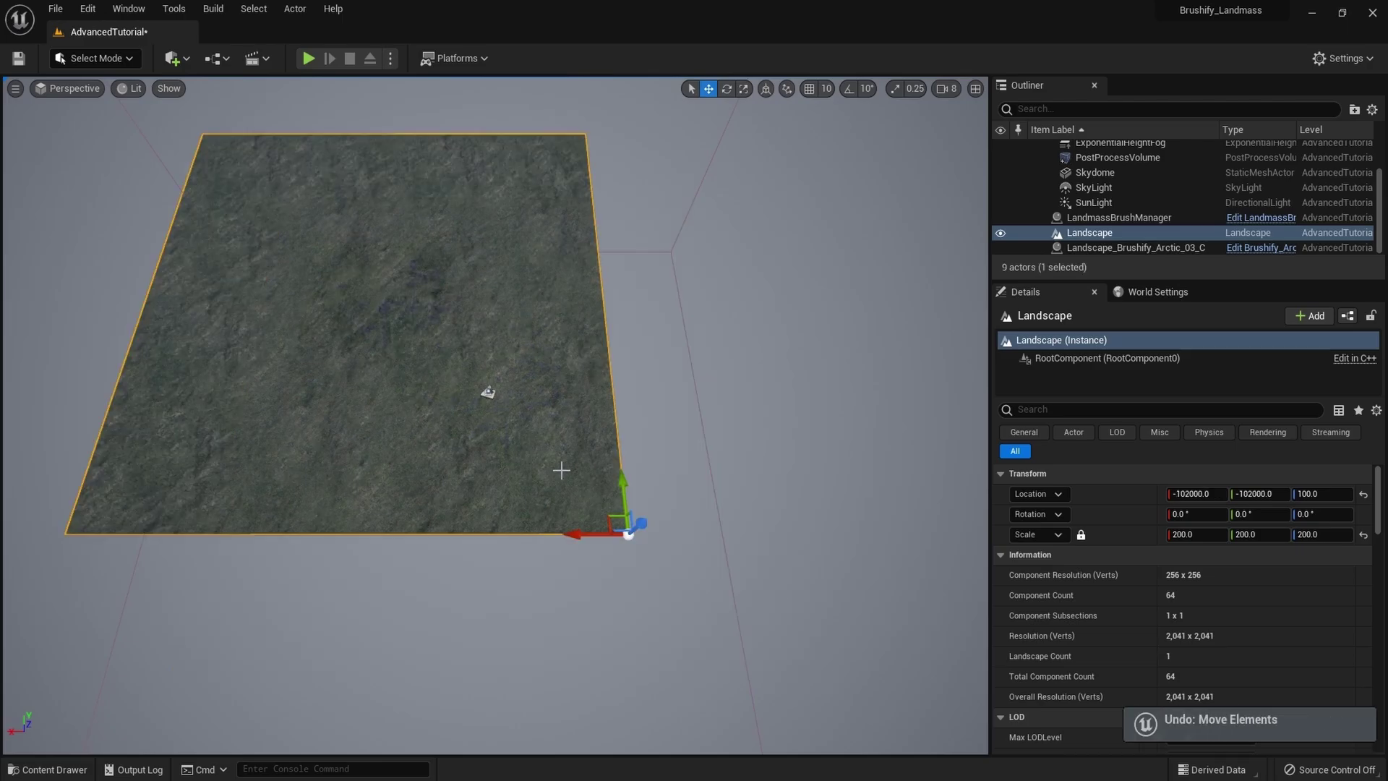
Step: Switch to the Windows Calculator and place it clear of the landscape's transform values
{"action": "left_click", "coordinate": [1194, 496]}
{"action": "right_click_drag", "start_coordinate": [914, 470], "coordinate": [901, 444]}
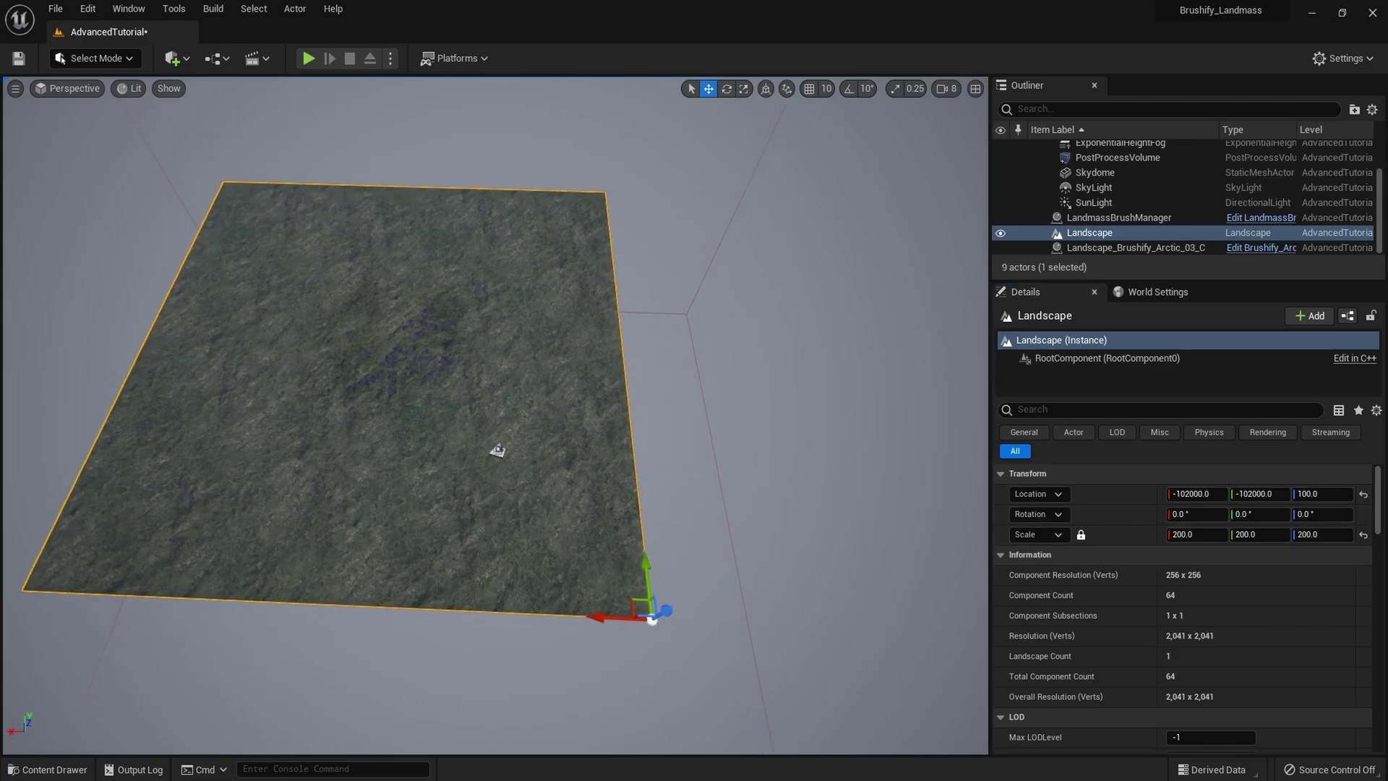
{"action": "key", "text": "super"}
{"action": "type", "text": "calc"}
{"action": "key", "text": "Return"}
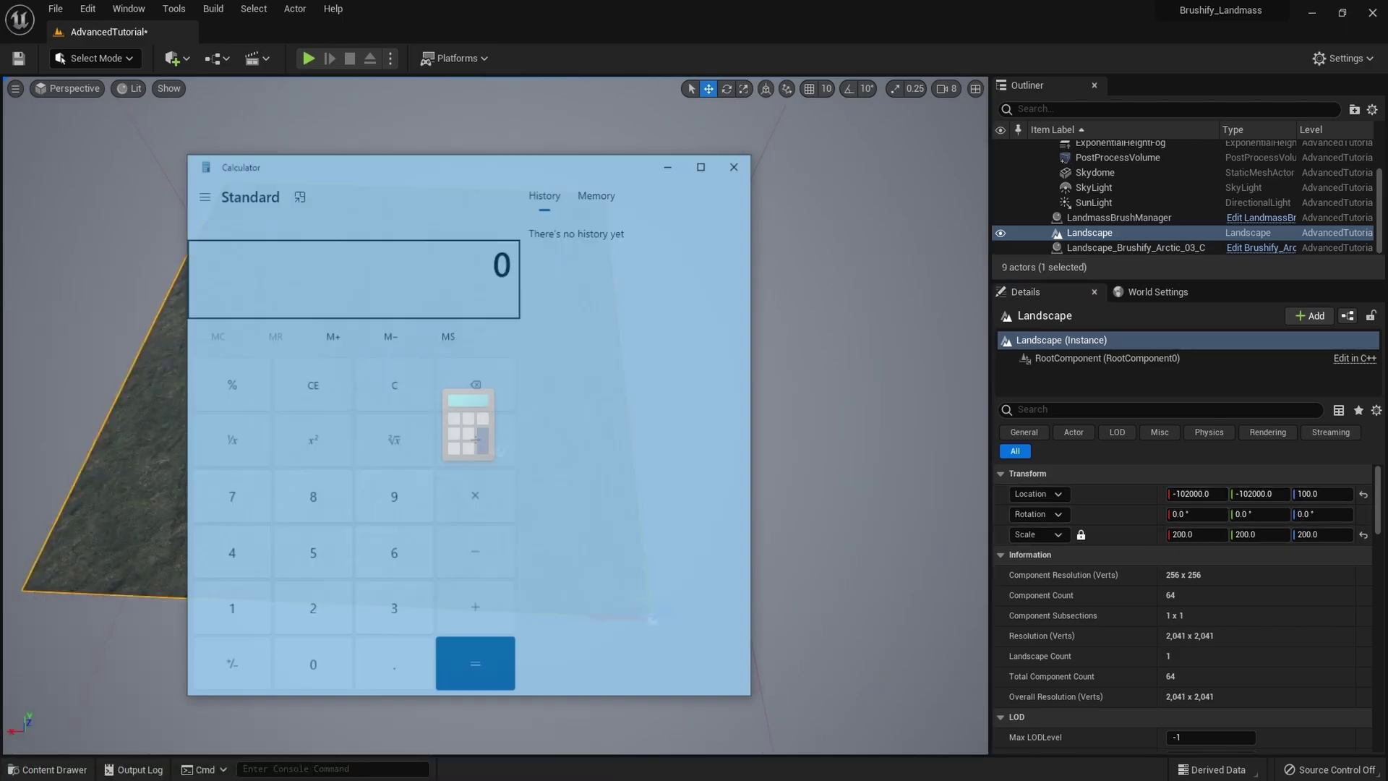
{"action": "left_click_drag", "start_coordinate": [332, 181], "coordinate": [227, 174]}
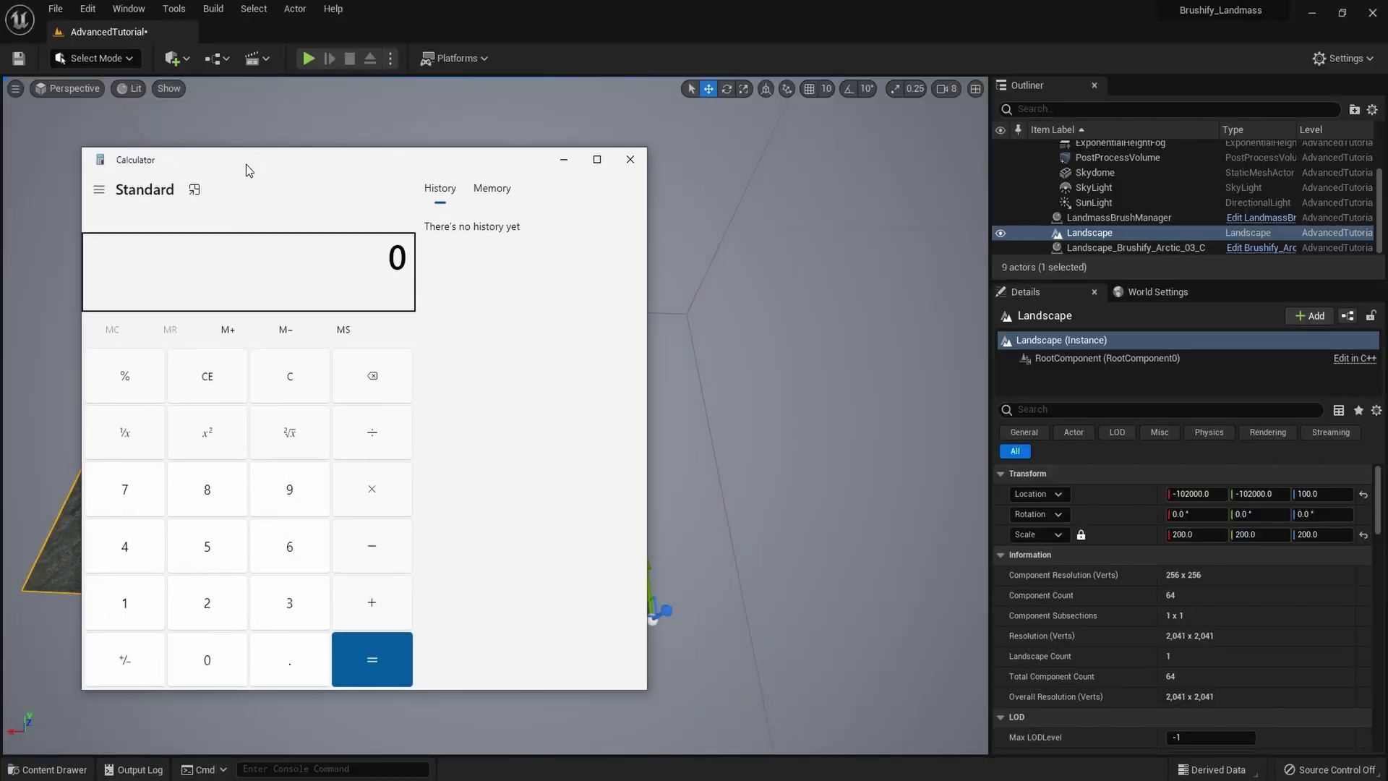
Step: Copy the landscape's X location of -102000 into Calculator and multiply it by 2
{"action": "left_click", "coordinate": [1211, 496]}
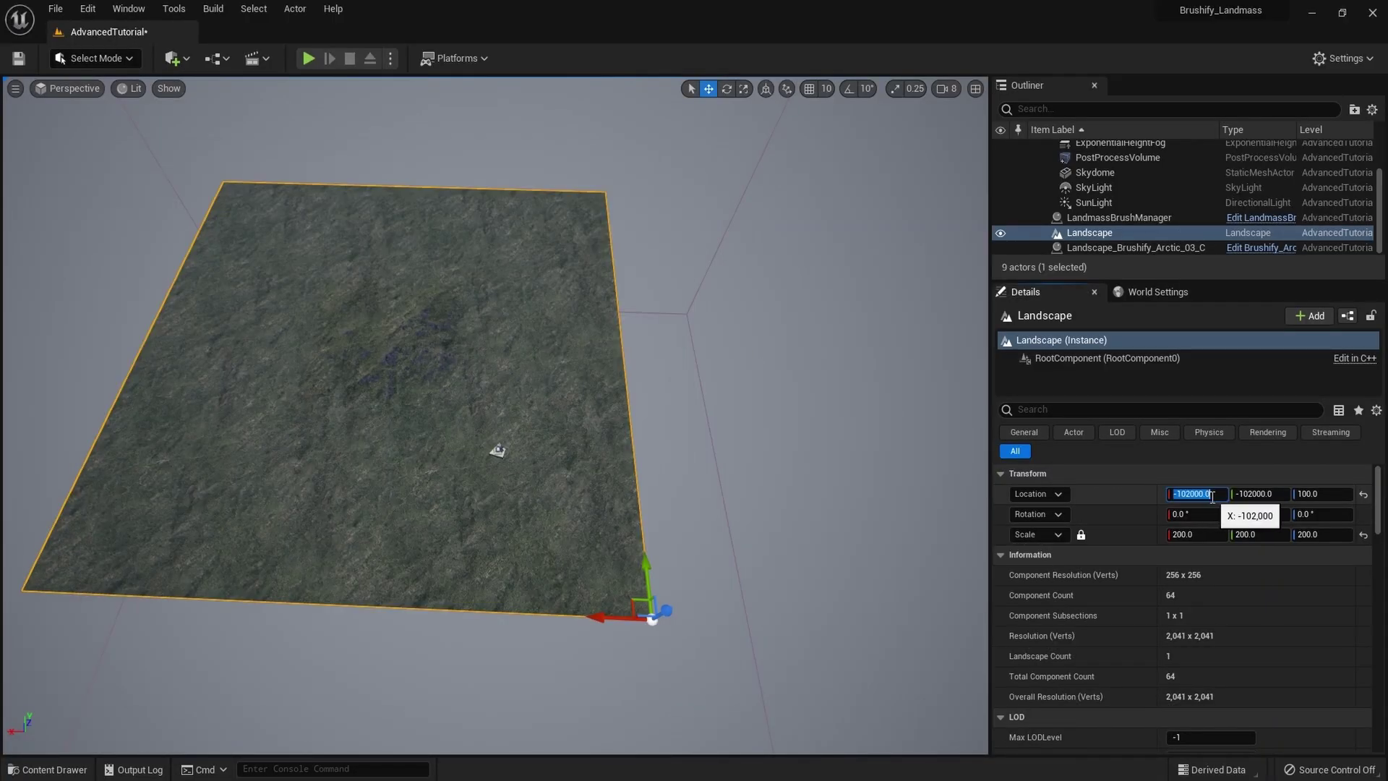
{"action": "key", "text": "alt+Tab"}
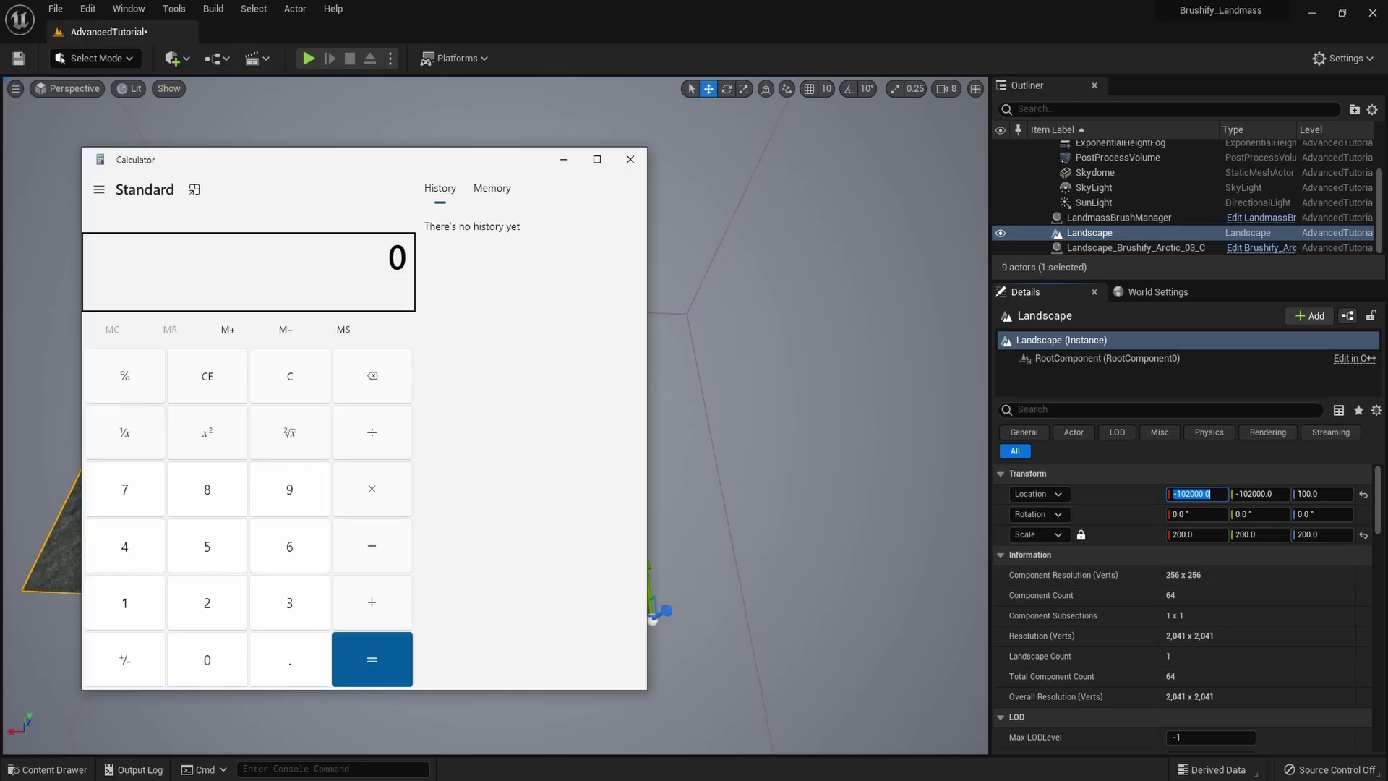
{"action": "type", "text": "-102,000.0"}
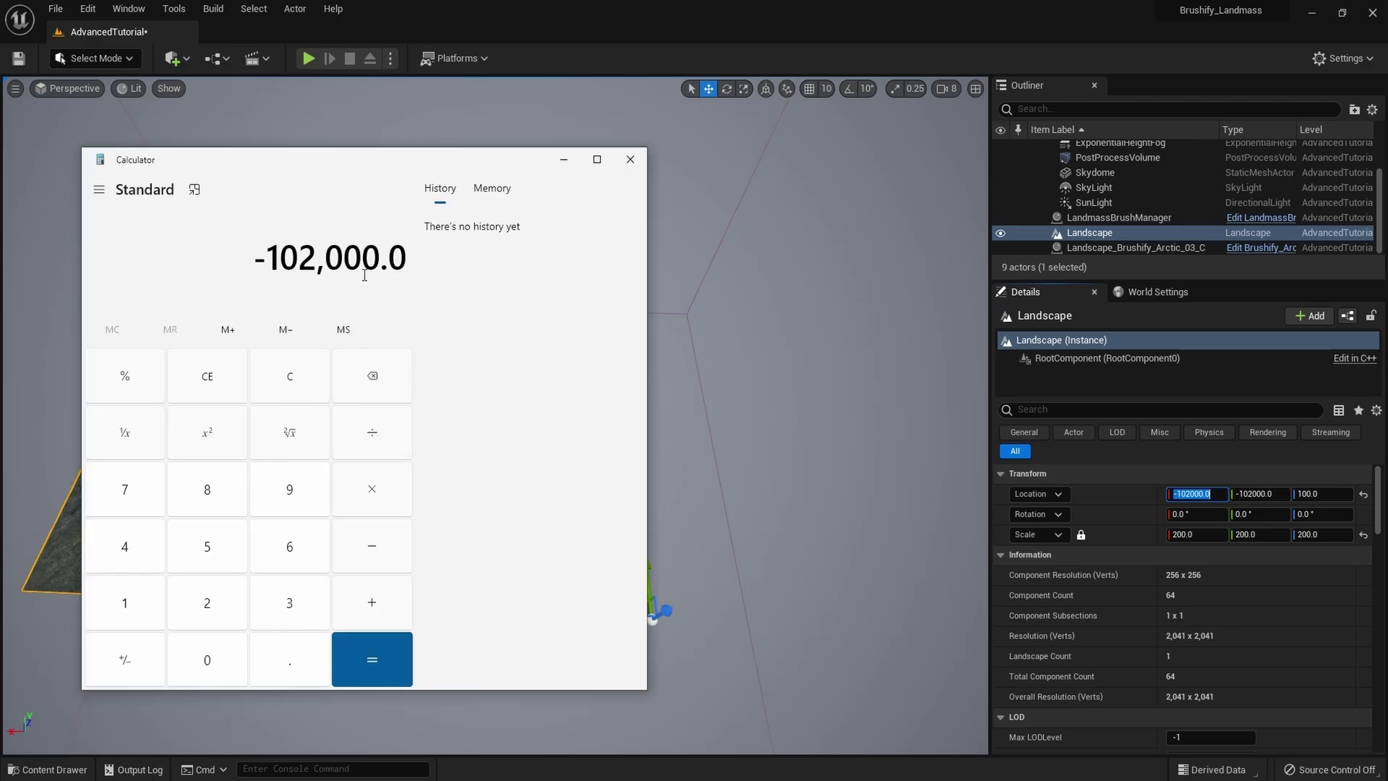
{"action": "left_click", "coordinate": [373, 490]}
{"action": "left_click", "coordinate": [217, 604]}
{"action": "left_click", "coordinate": [383, 662]}
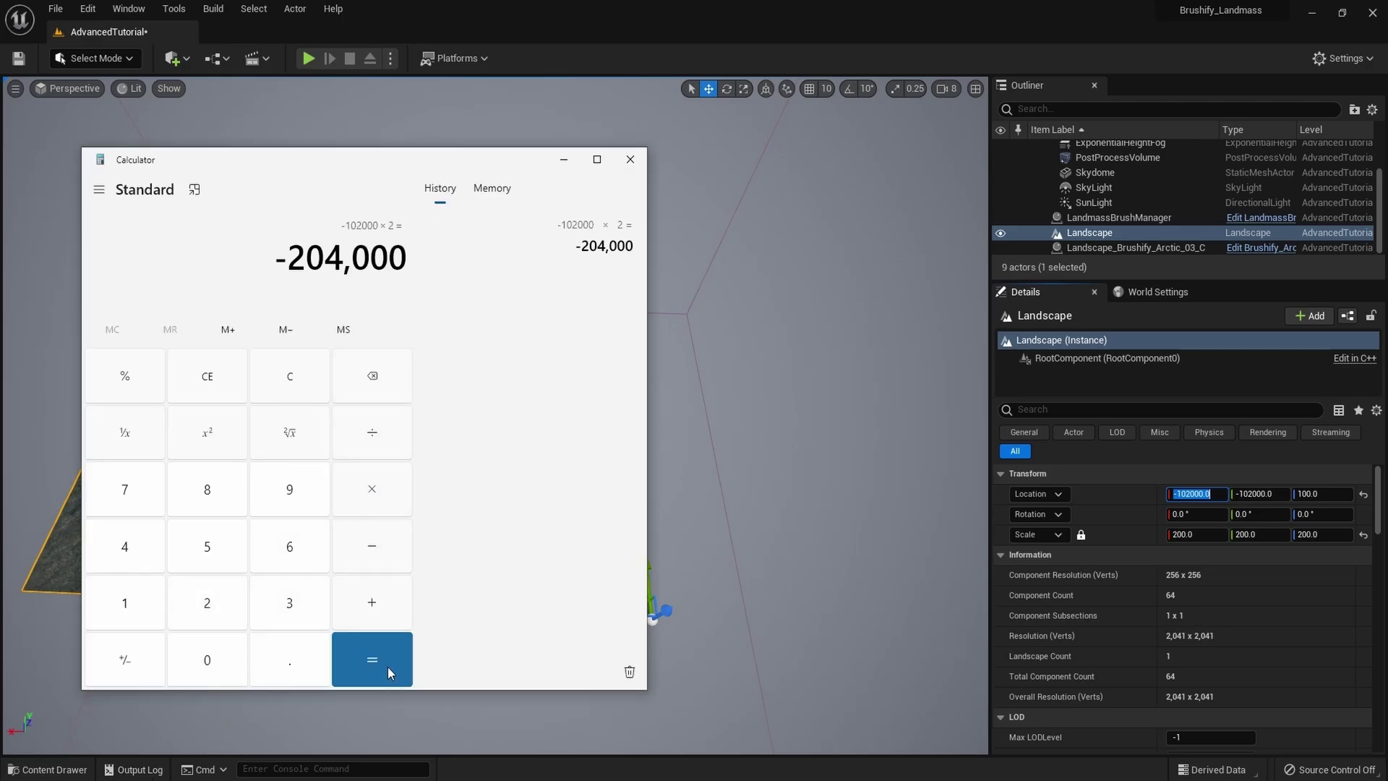
Step: Copy the calculated result of -204,000 and minimize Calculator to return to Unreal Editor
{"action": "left_click_drag", "start_coordinate": [277, 256], "coordinate": [405, 290]}
{"action": "right_click", "coordinate": [330, 262]}
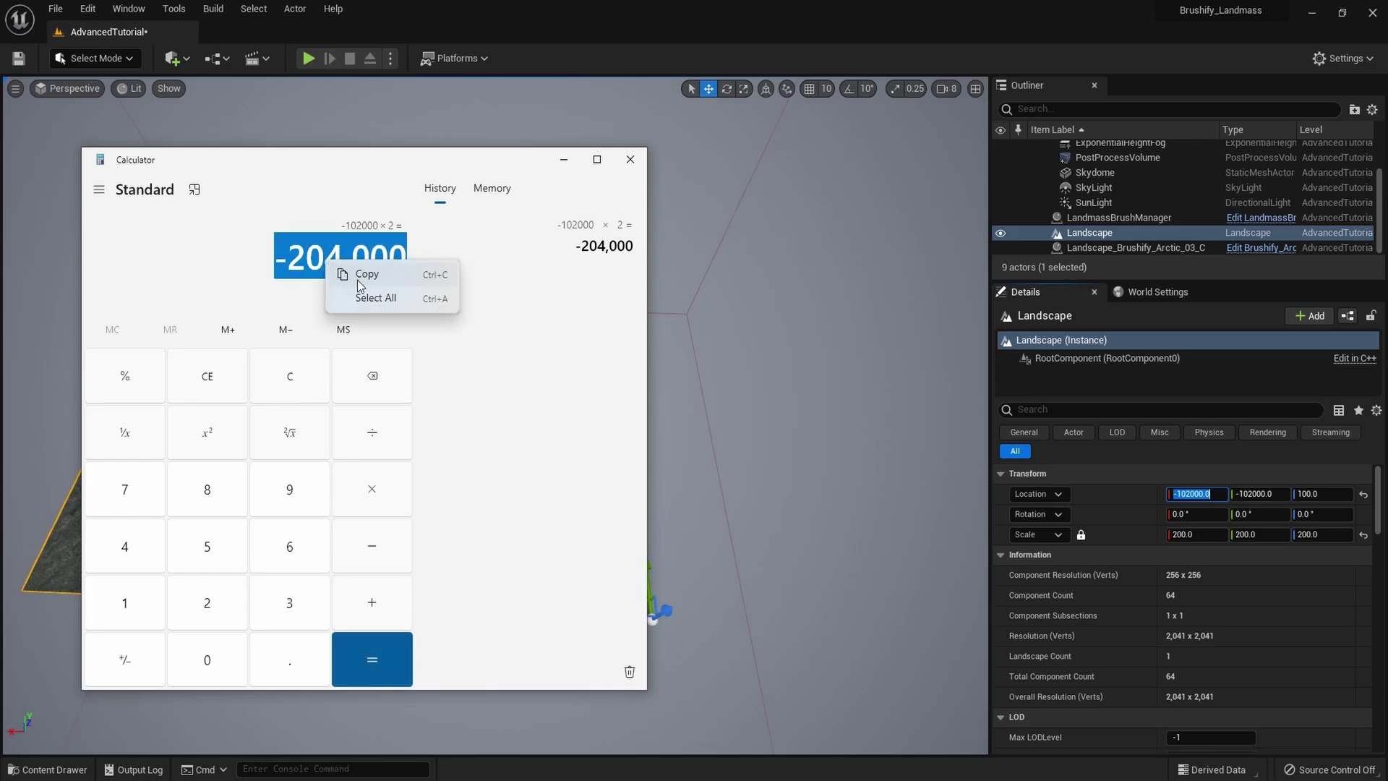
{"action": "left_click", "coordinate": [360, 277]}
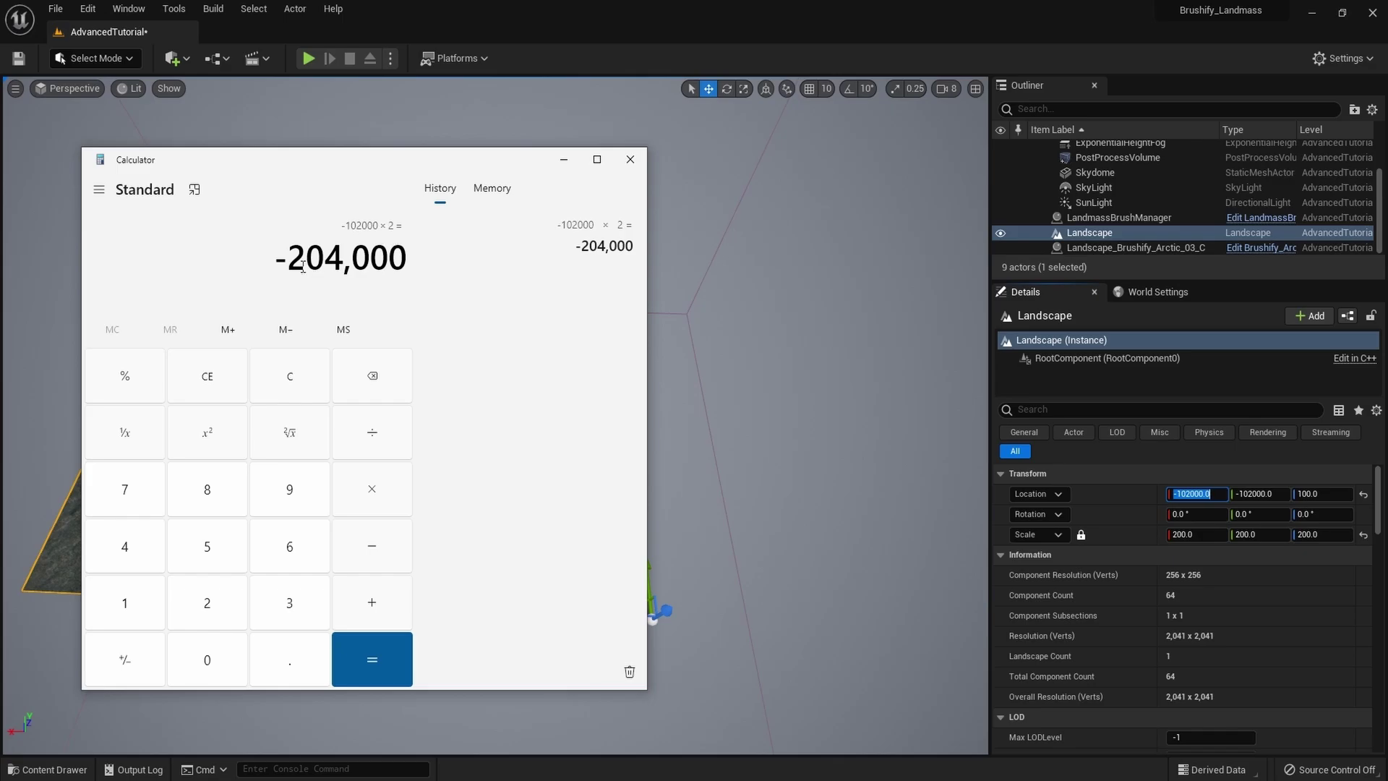
{"action": "left_click_drag", "start_coordinate": [278, 266], "coordinate": [402, 272]}
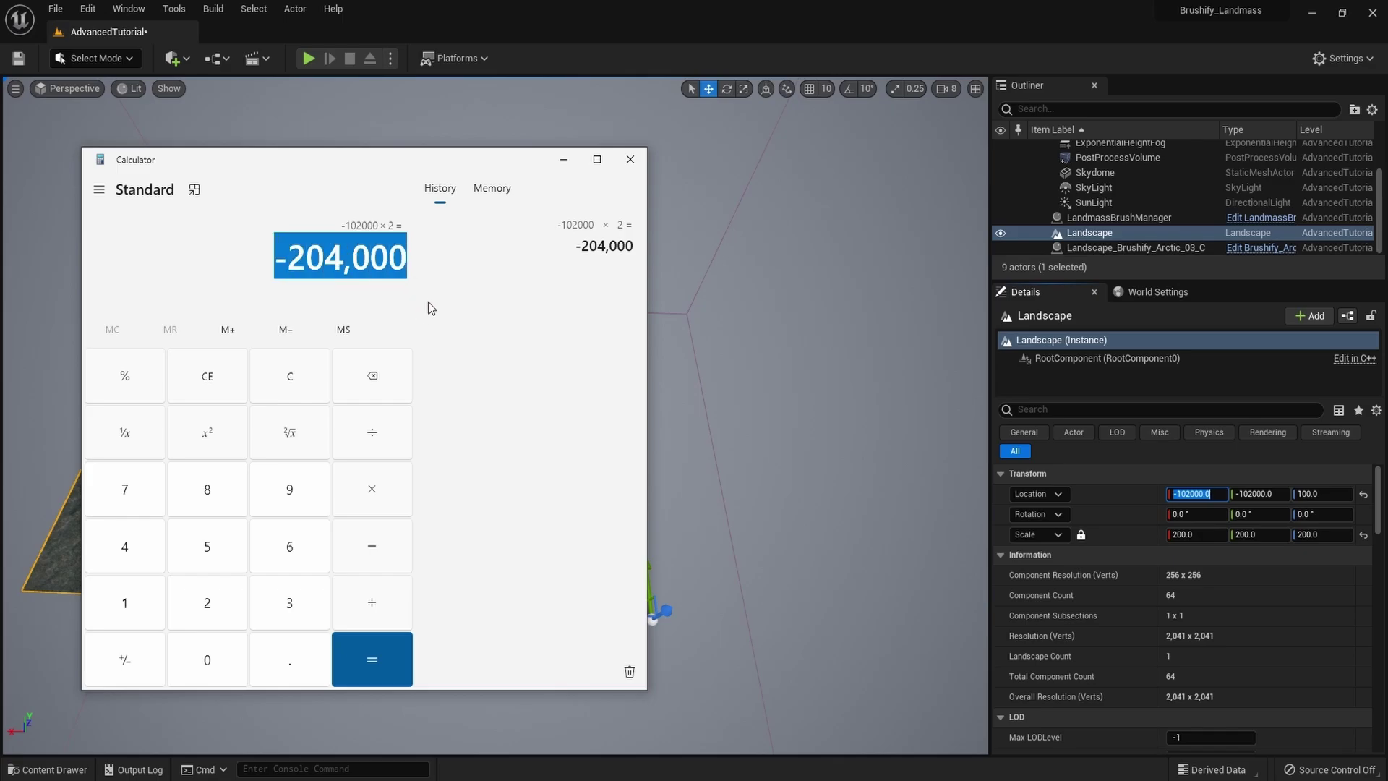
{"action": "left_click", "coordinate": [564, 159]}
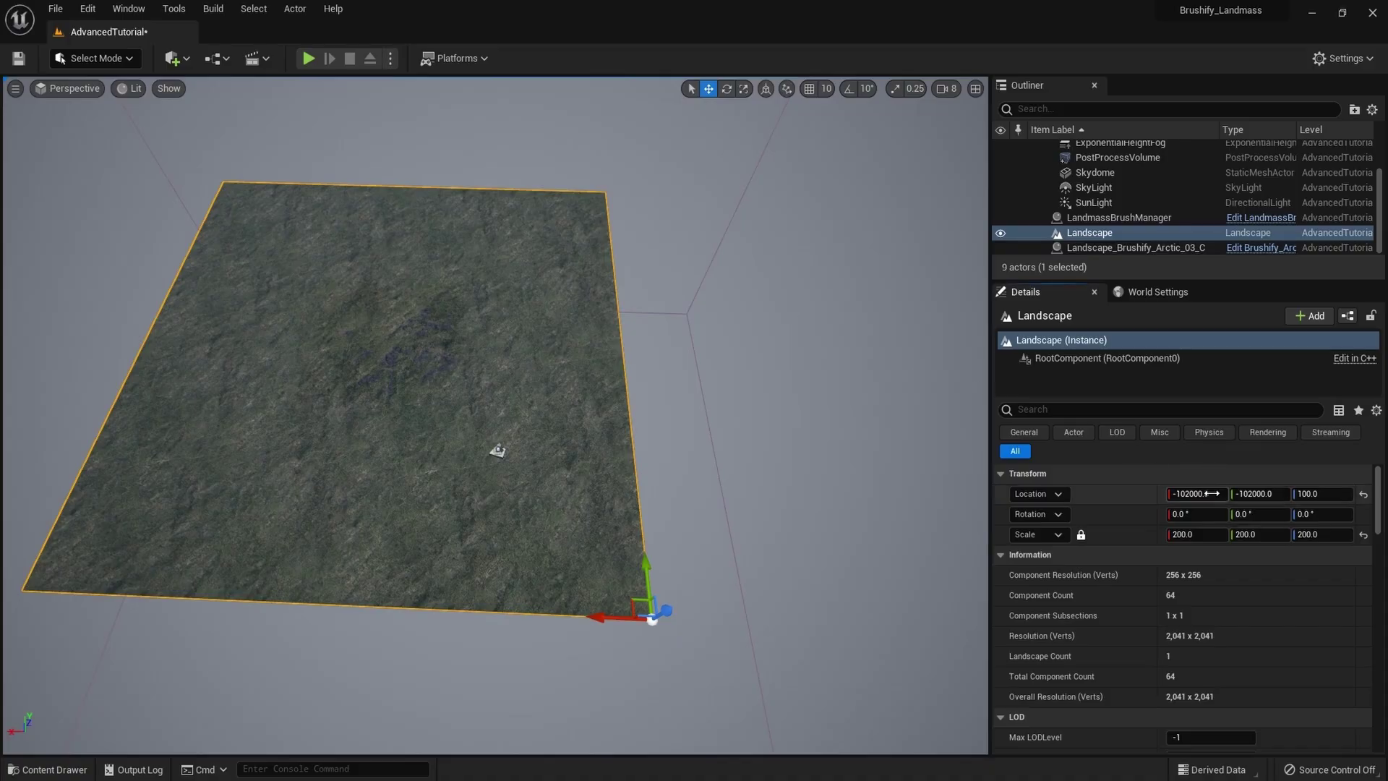
Step: Set the landscape's Y location to -204000
{"action": "left_click", "coordinate": [1260, 495]}
{"action": "left_click", "coordinate": [1251, 513]}
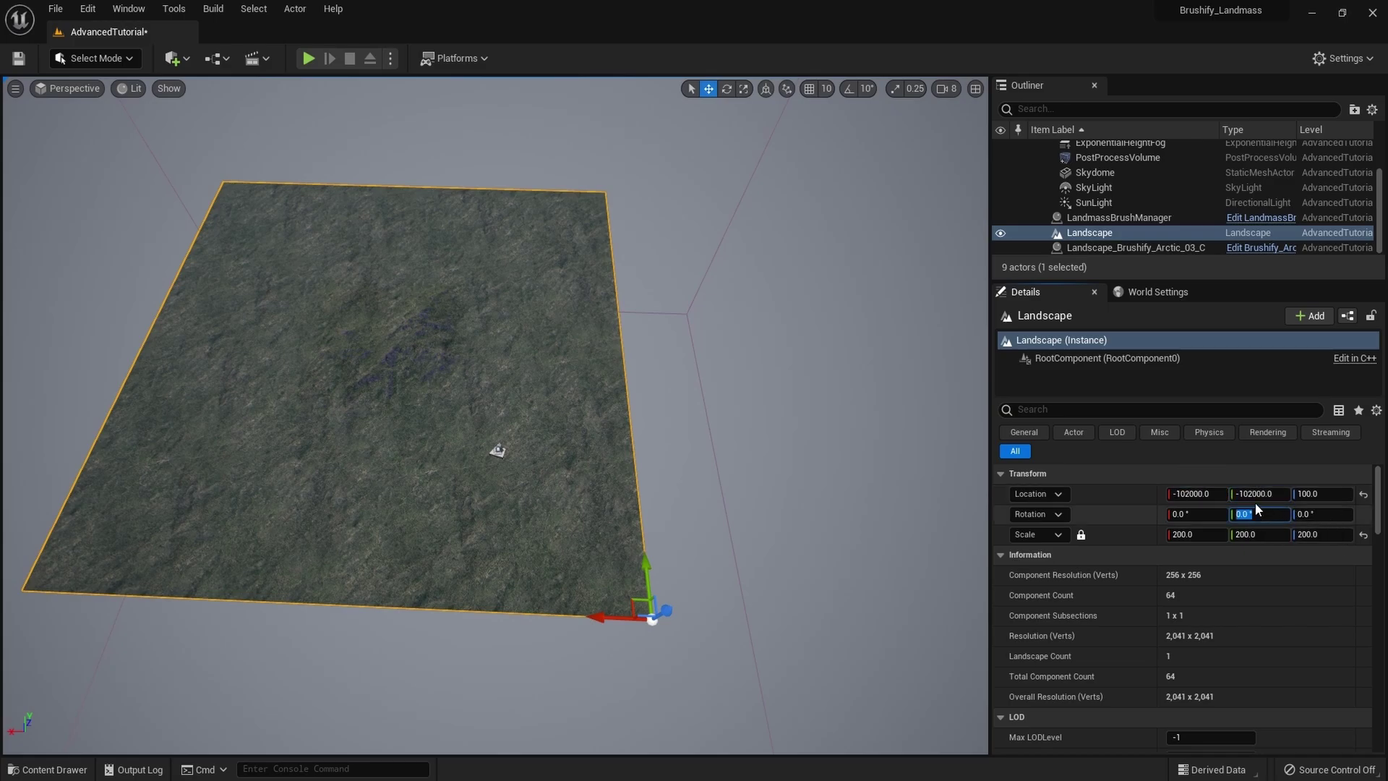
{"action": "left_click", "coordinate": [1254, 496]}
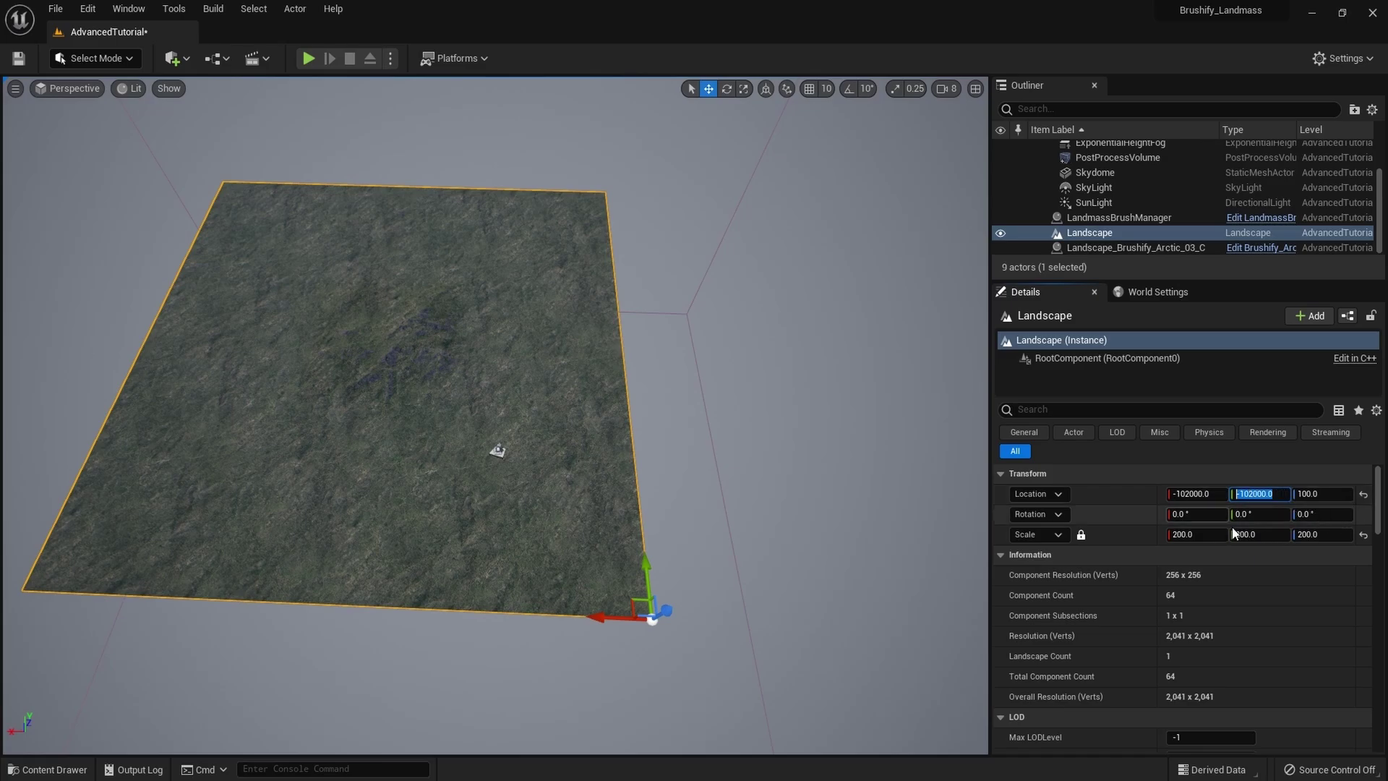
{"action": "type", "text": "-204,000"}
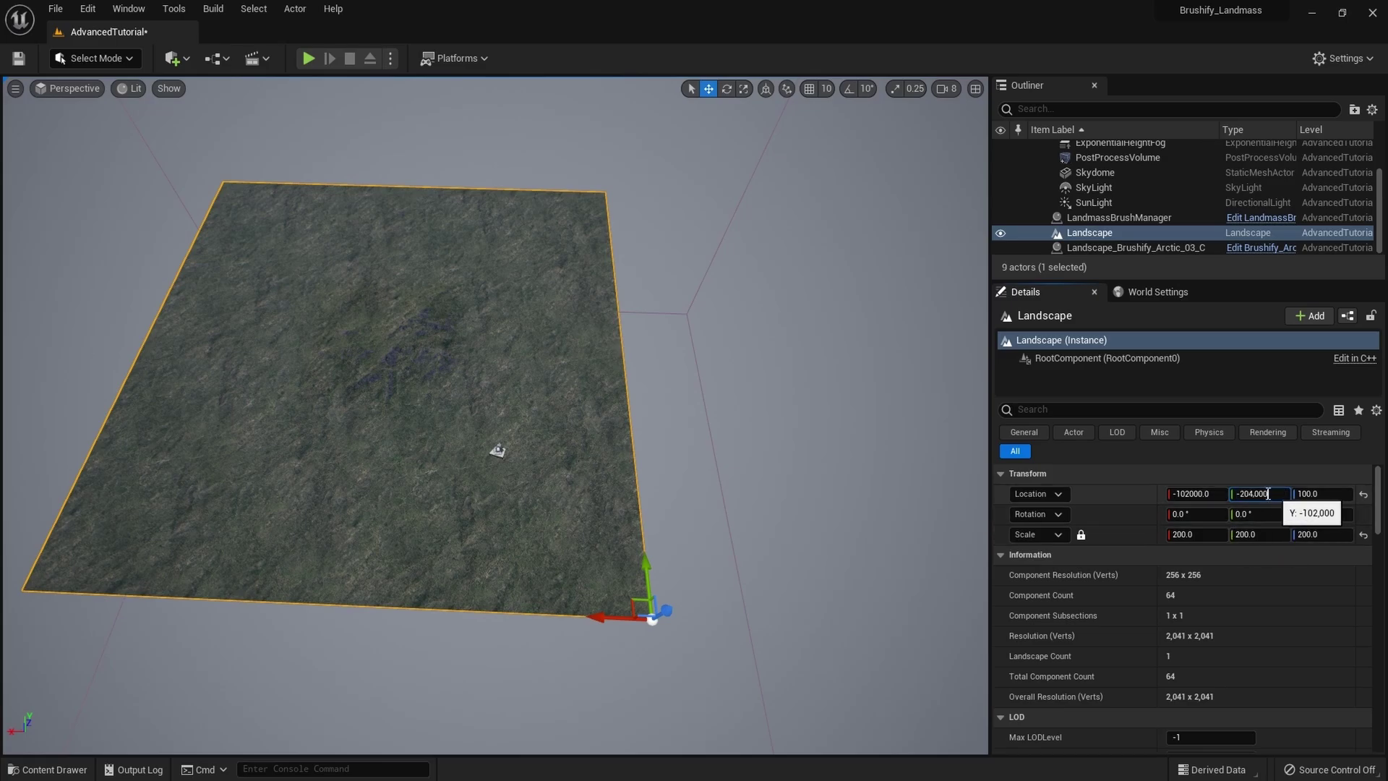
{"action": "key", "text": "Return"}
{"action": "left_click", "coordinate": [1211, 496]}
{"action": "left_click", "coordinate": [1246, 496]}
{"action": "left_click_drag", "start_coordinate": [1246, 496], "coordinate": [1242, 496]}
{"action": "key", "text": "BackSpace"}
{"action": "type", "text": "2"}
{"action": "key", "text": "BackSpace"}
{"action": "type", "text": "4"}
{"action": "key", "text": "Return"}
Step: Set the landscape's X location to -204000 so it is centred on the world origin
{"action": "left_click", "coordinate": [1172, 495]}
{"action": "left_click", "coordinate": [1176, 495]}
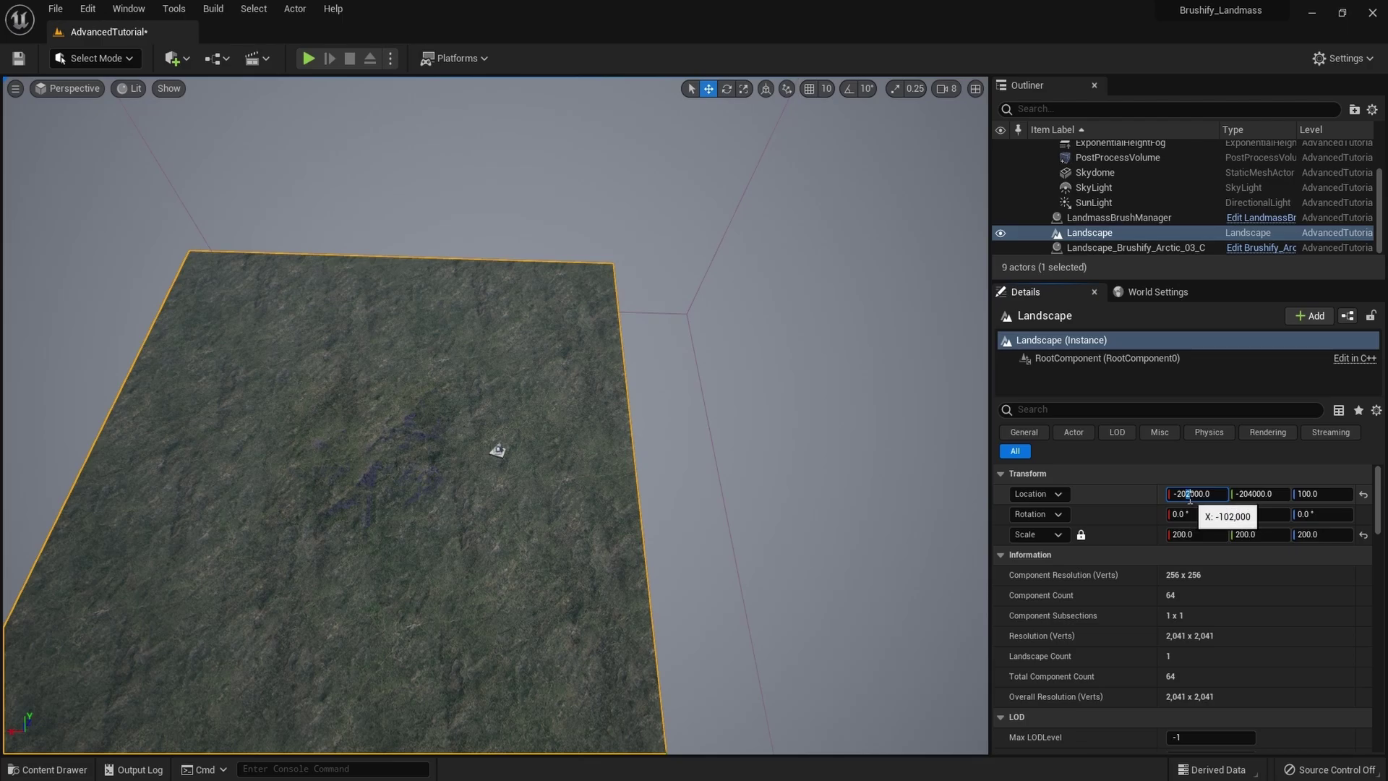
{"action": "key", "text": "BackSpace"}
{"action": "type", "text": "4"}
{"action": "key", "text": "Return"}
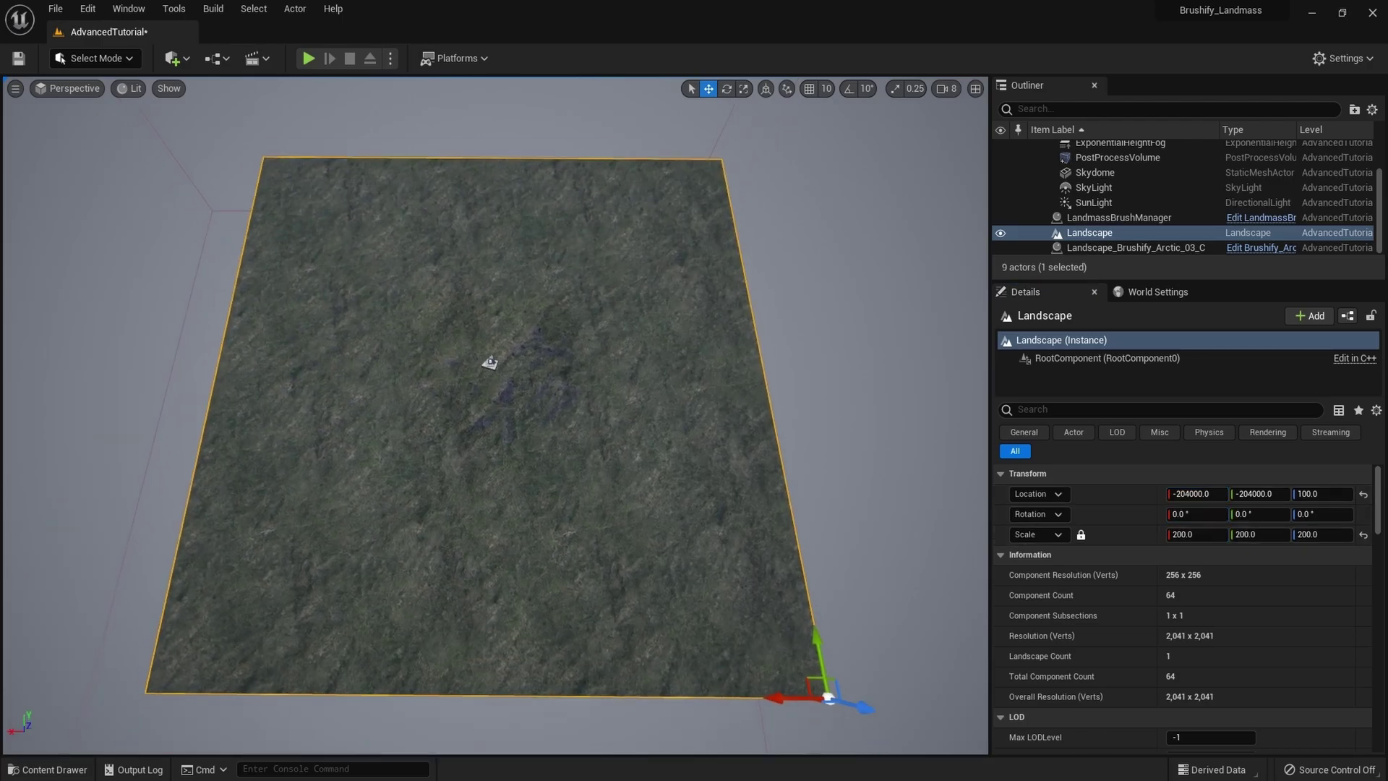
Step: Select the Arctic brush and move it along the X axis to about 46816
{"action": "left_click", "coordinate": [490, 357]}
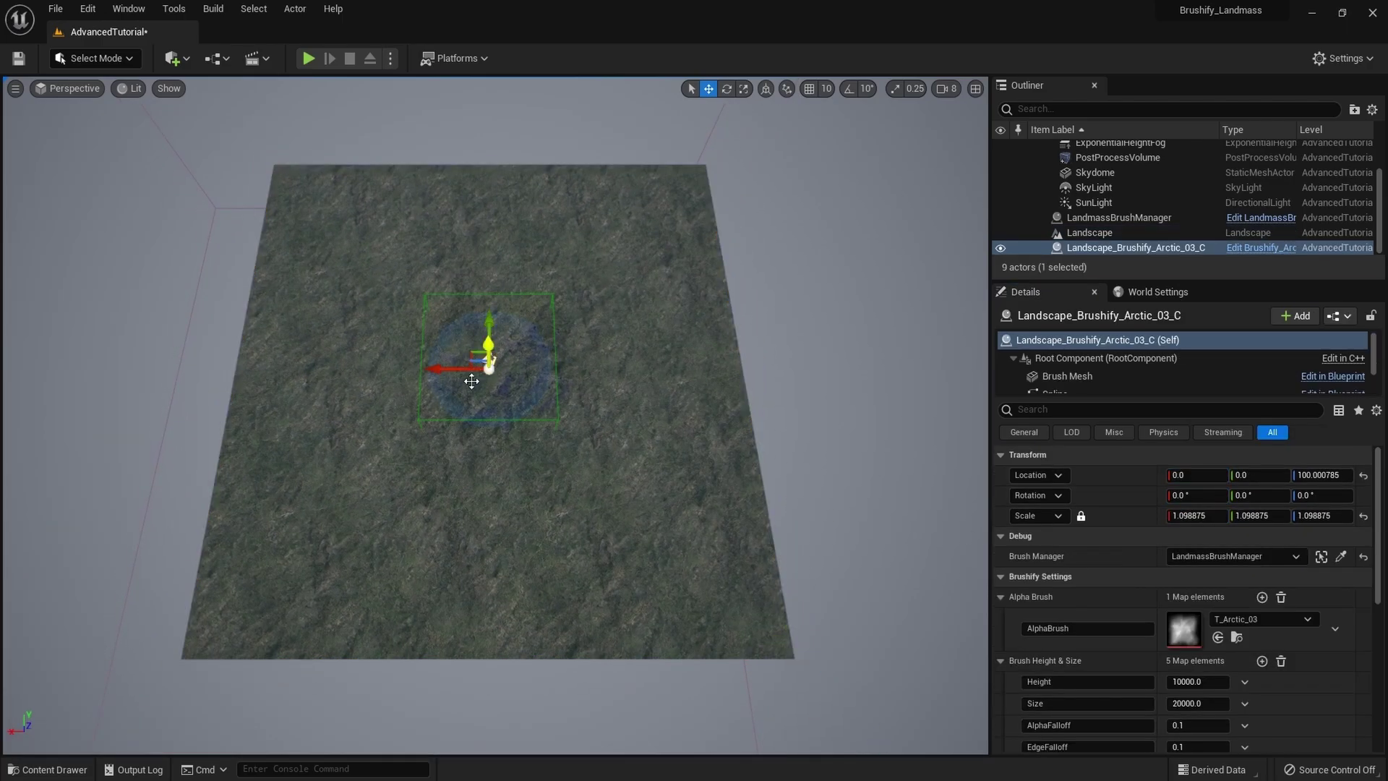
{"action": "mouse_move", "coordinate": [502, 386]}
{"action": "right_mouse_down"}
{"action": "mouse_move", "coordinate": [644, 384]}
{"action": "mouse_move", "coordinate": [492, 340]}
{"action": "right_mouse_up"}
{"action": "left_click_drag", "start_coordinate": [571, 351], "coordinate": [593, 434], "text": "alt"}
{"action": "right_click_drag", "start_coordinate": [499, 383], "coordinate": [522, 434]}
{"action": "mouse_move", "coordinate": [411, 379]}
{"action": "left_mouse_down"}
{"action": "mouse_move", "coordinate": [489, 393]}
{"action": "mouse_move", "coordinate": [284, 409]}
{"action": "left_mouse_up"}
{"action": "right_click_drag", "start_coordinate": [338, 429], "coordinate": [431, 446]}
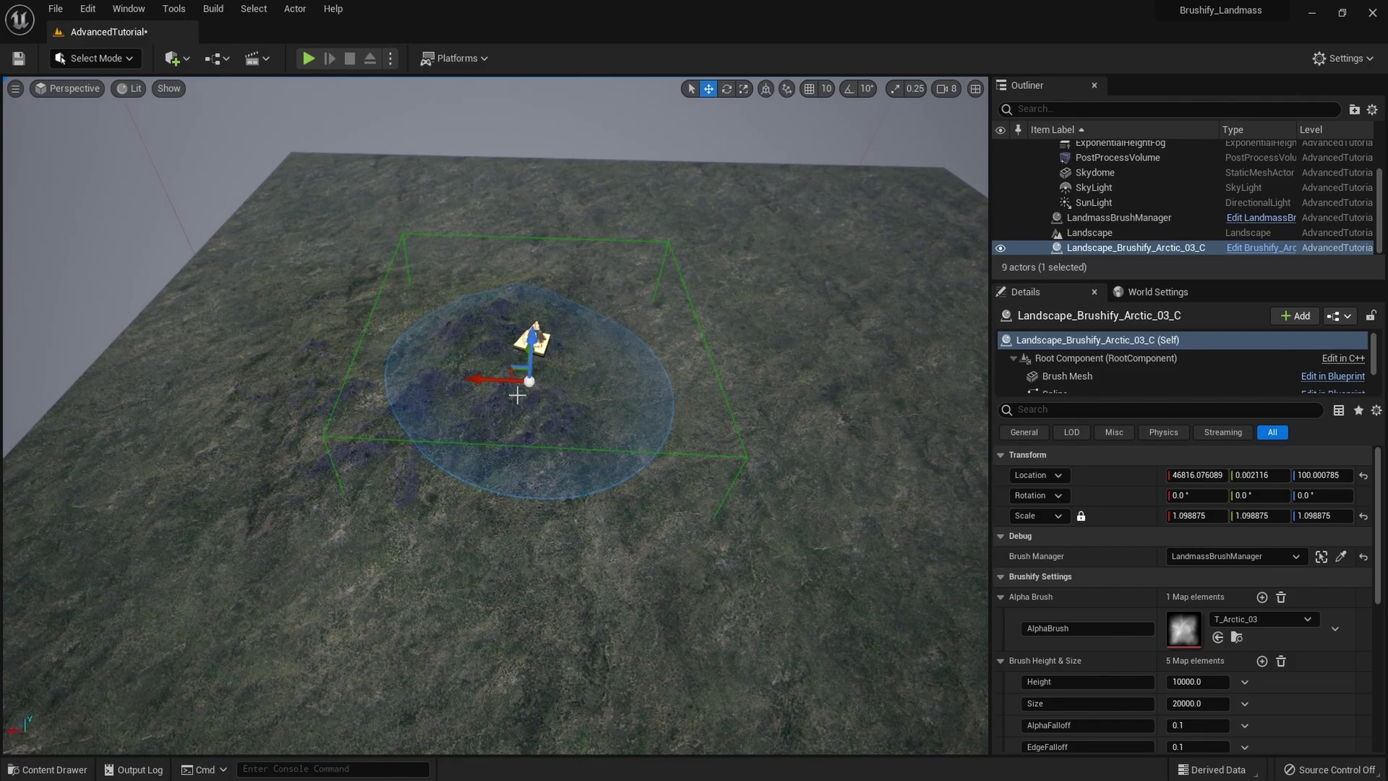
Step: Set the Arctic brush's Landscape Scale in the Brushify Advanced Settings to 2
{"action": "right_click_drag", "start_coordinate": [518, 390], "coordinate": [543, 382]}
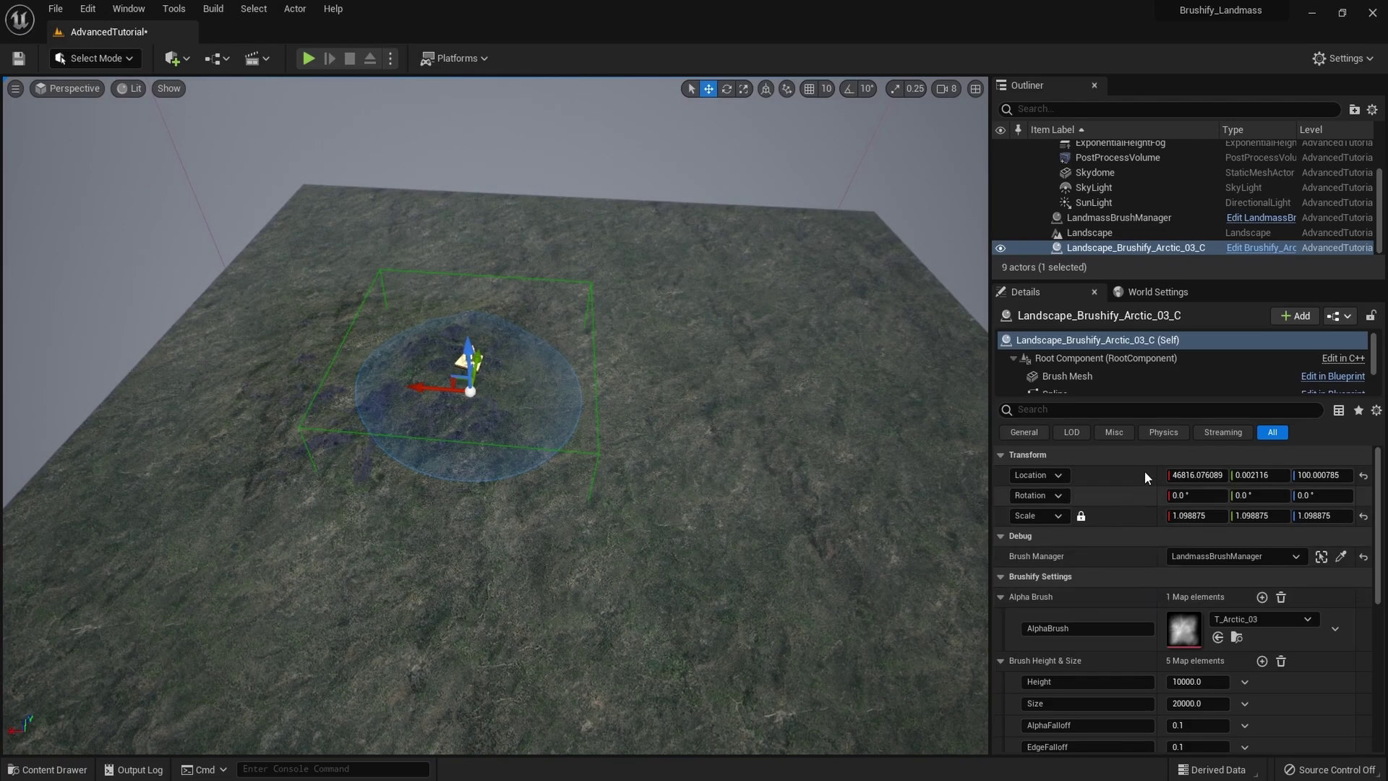
{"action": "scroll", "coordinate": [1113, 574], "scroll_direction": "down", "scroll_amount": 3}
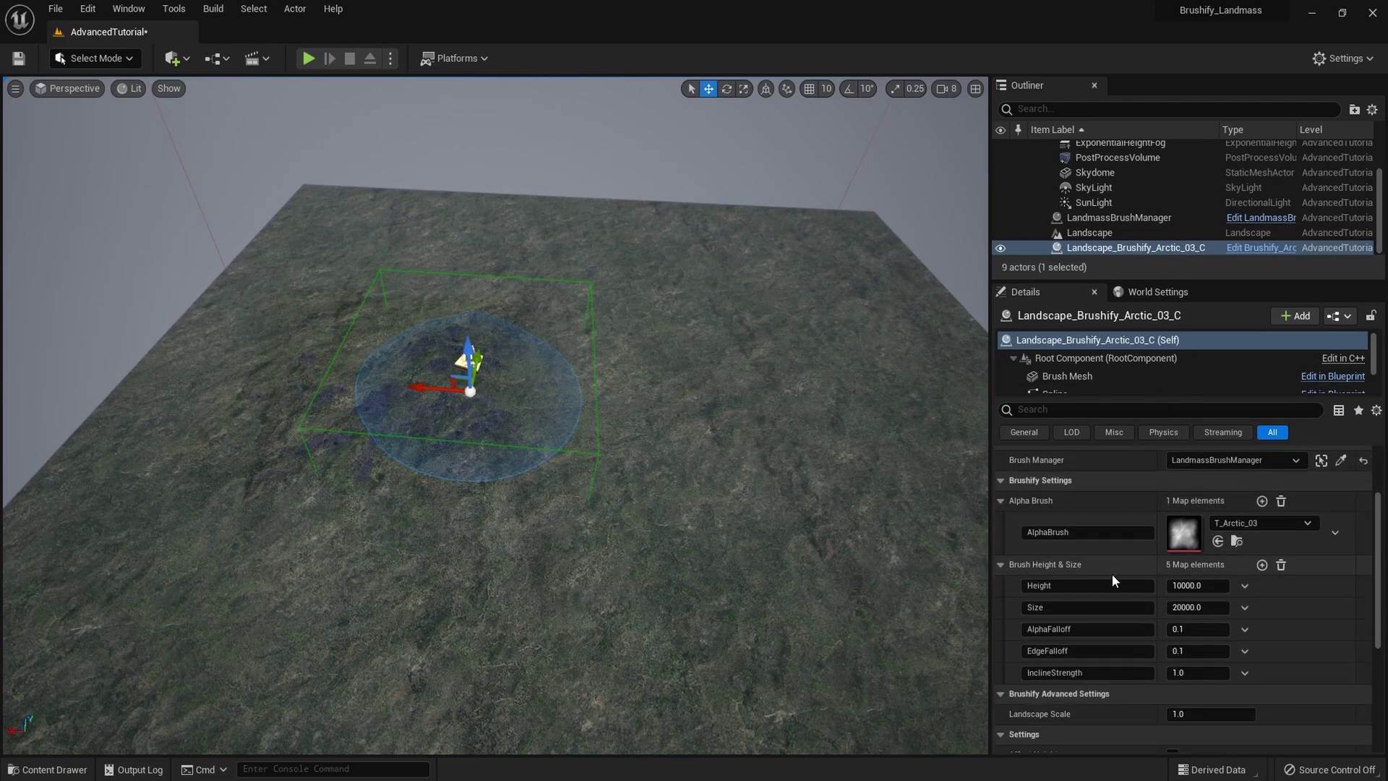
{"action": "scroll", "coordinate": [1112, 574], "scroll_direction": "down", "scroll_amount": 3}
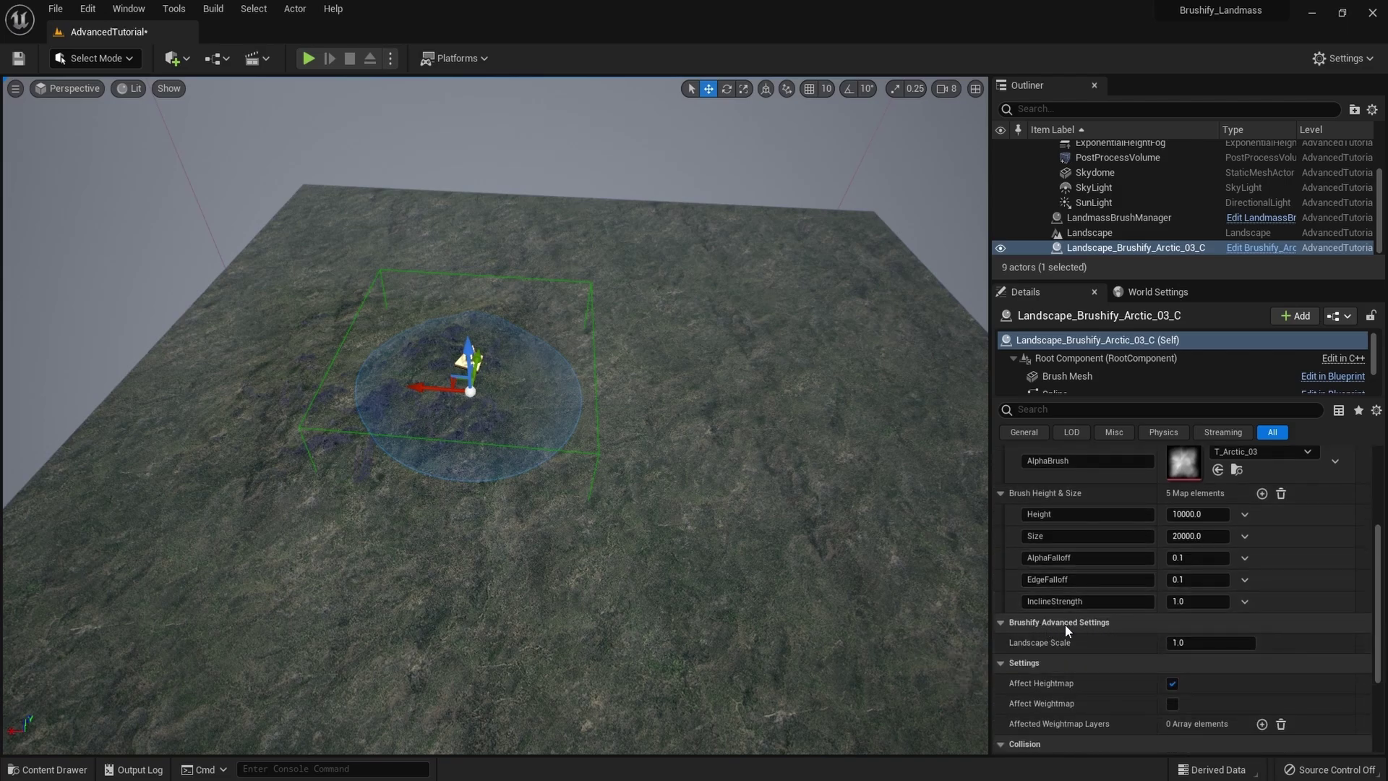
{"action": "scroll", "coordinate": [1099, 642], "scroll_direction": "down", "scroll_amount": 2}
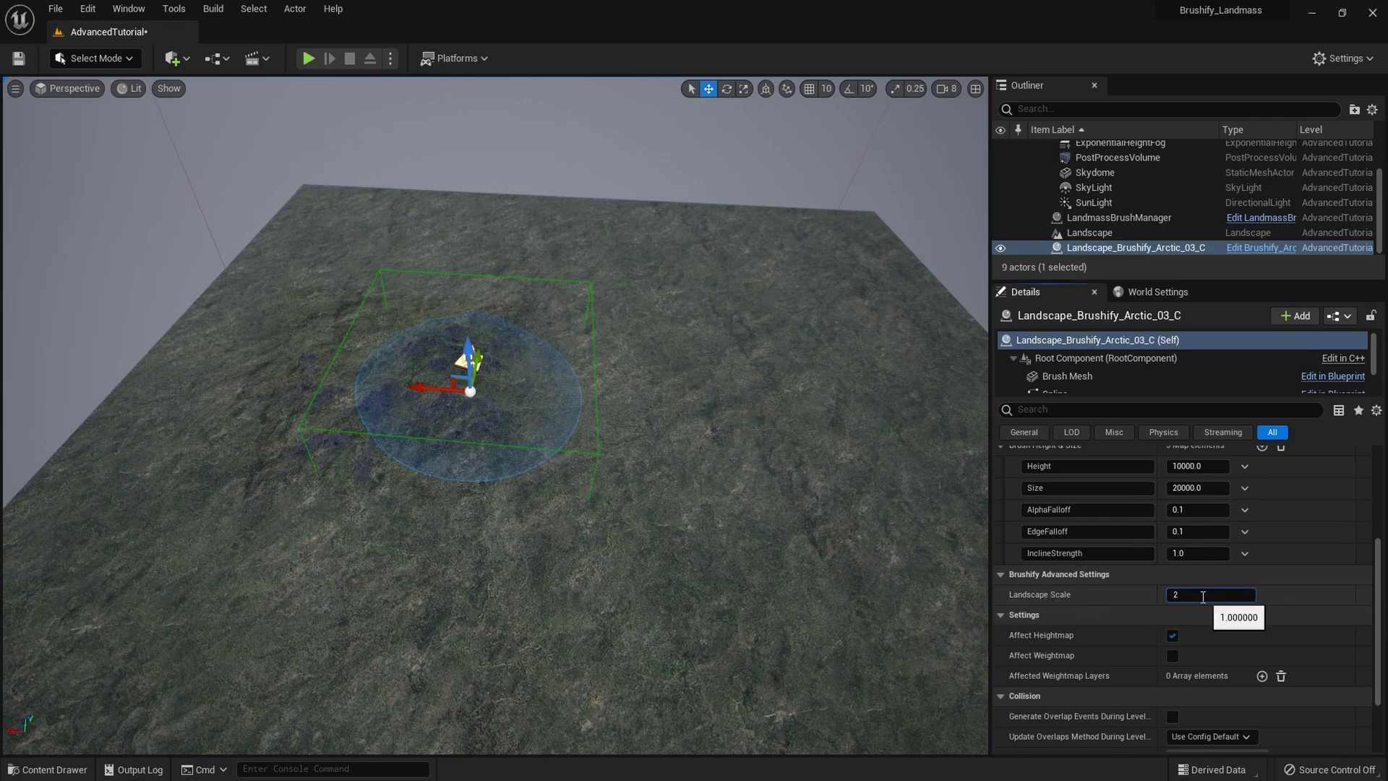
{"action": "type", "text": "2"}
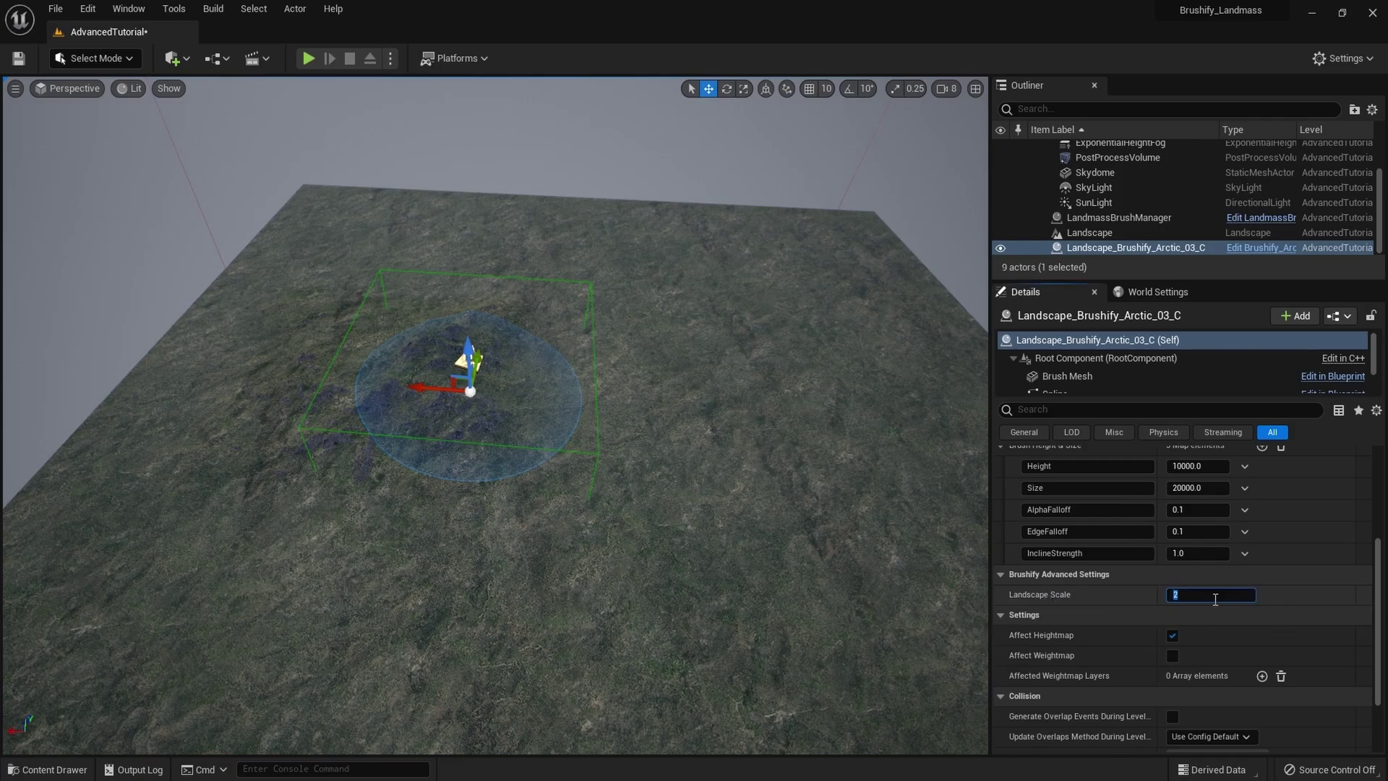
{"action": "key", "text": "Return"}
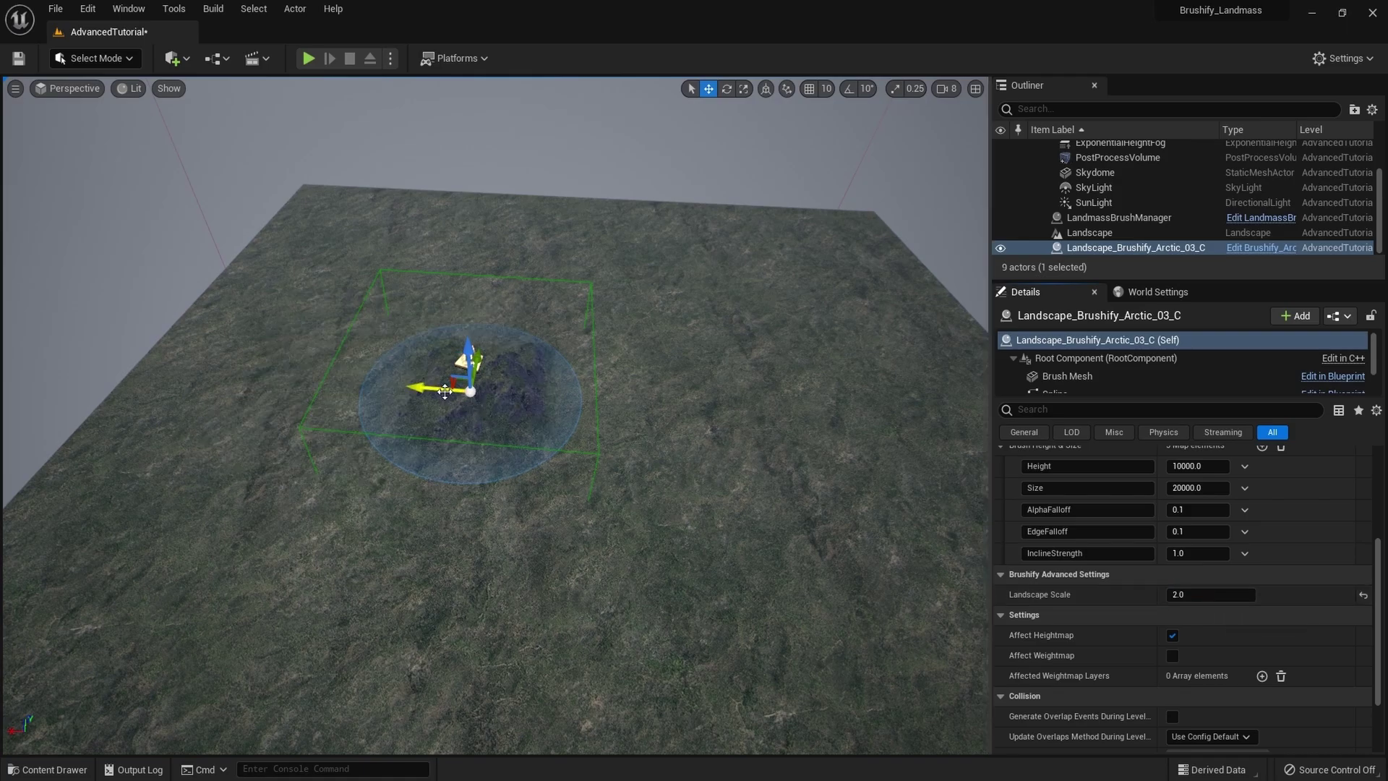
Step: Move the Arctic brush across the landscape to test how the terrain shape follows it
{"action": "mouse_move", "coordinate": [443, 390]}
{"action": "left_mouse_down"}
{"action": "mouse_move", "coordinate": [712, 416]}
{"action": "mouse_move", "coordinate": [313, 415]}
{"action": "left_mouse_up"}
{"action": "right_click_drag", "start_coordinate": [629, 467], "coordinate": [535, 471]}
{"action": "mouse_move", "coordinate": [391, 279]}
{"action": "left_mouse_down"}
{"action": "mouse_move", "coordinate": [452, 403]}
{"action": "mouse_move", "coordinate": [432, 501]}
{"action": "left_mouse_up"}
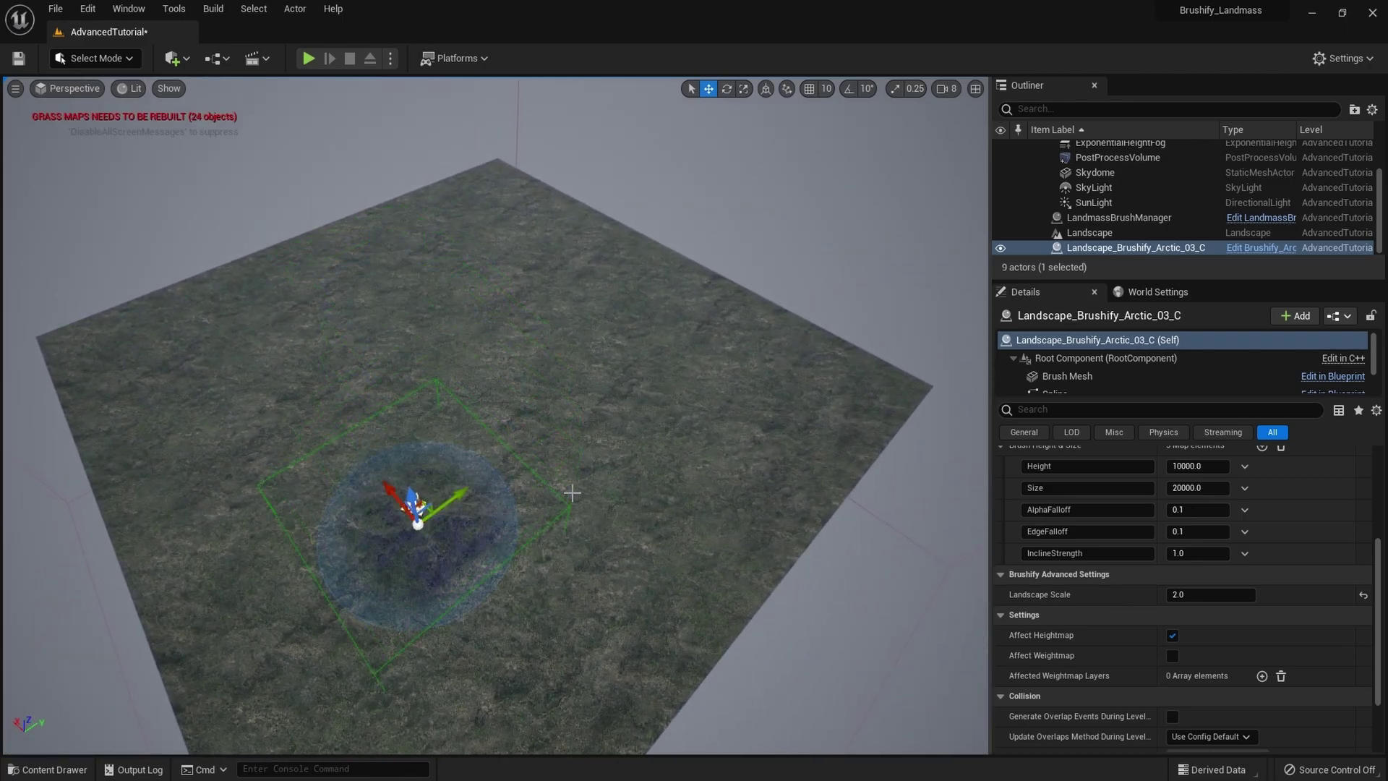
Step: Move the Arctic brush to another spot on the landscape, away from its current position
{"action": "key", "text": "f"}
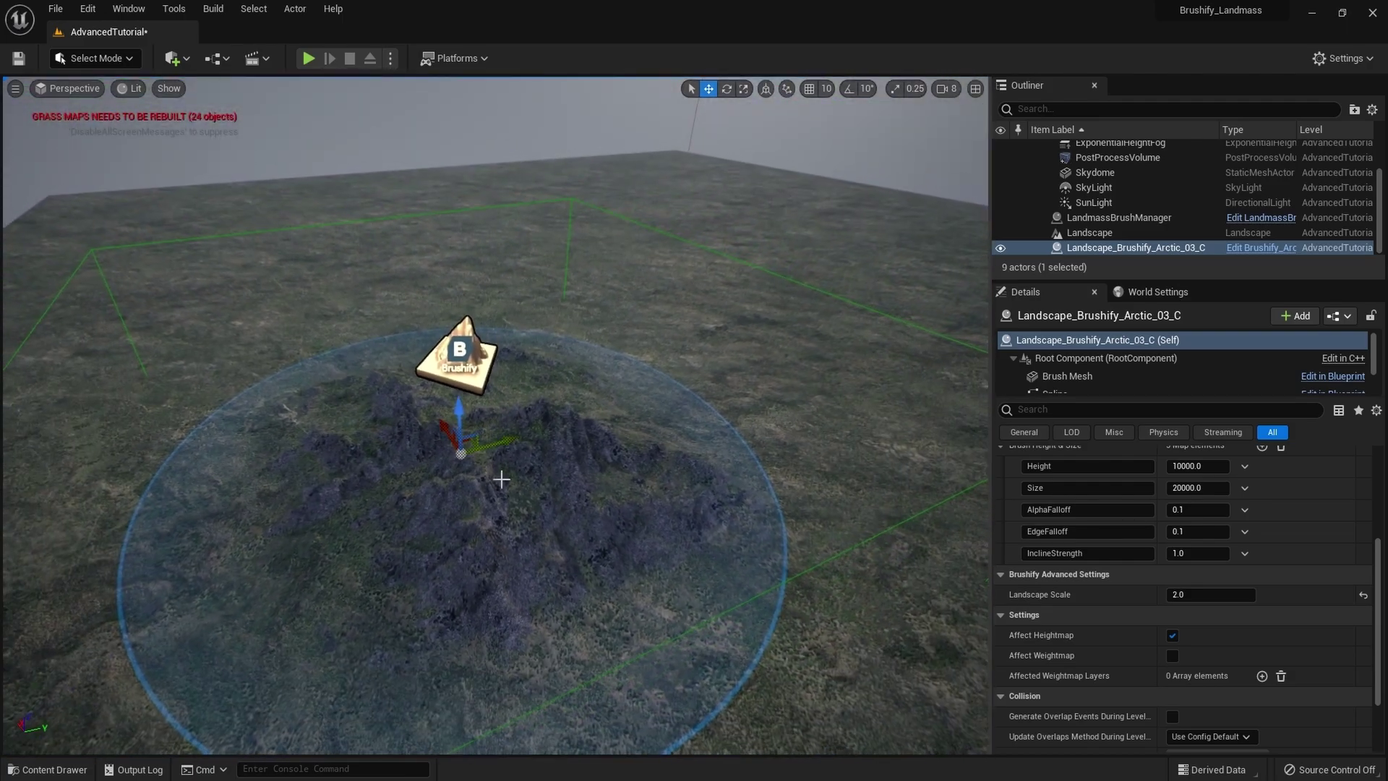
{"action": "left_click_drag", "start_coordinate": [486, 455], "coordinate": [831, 356]}
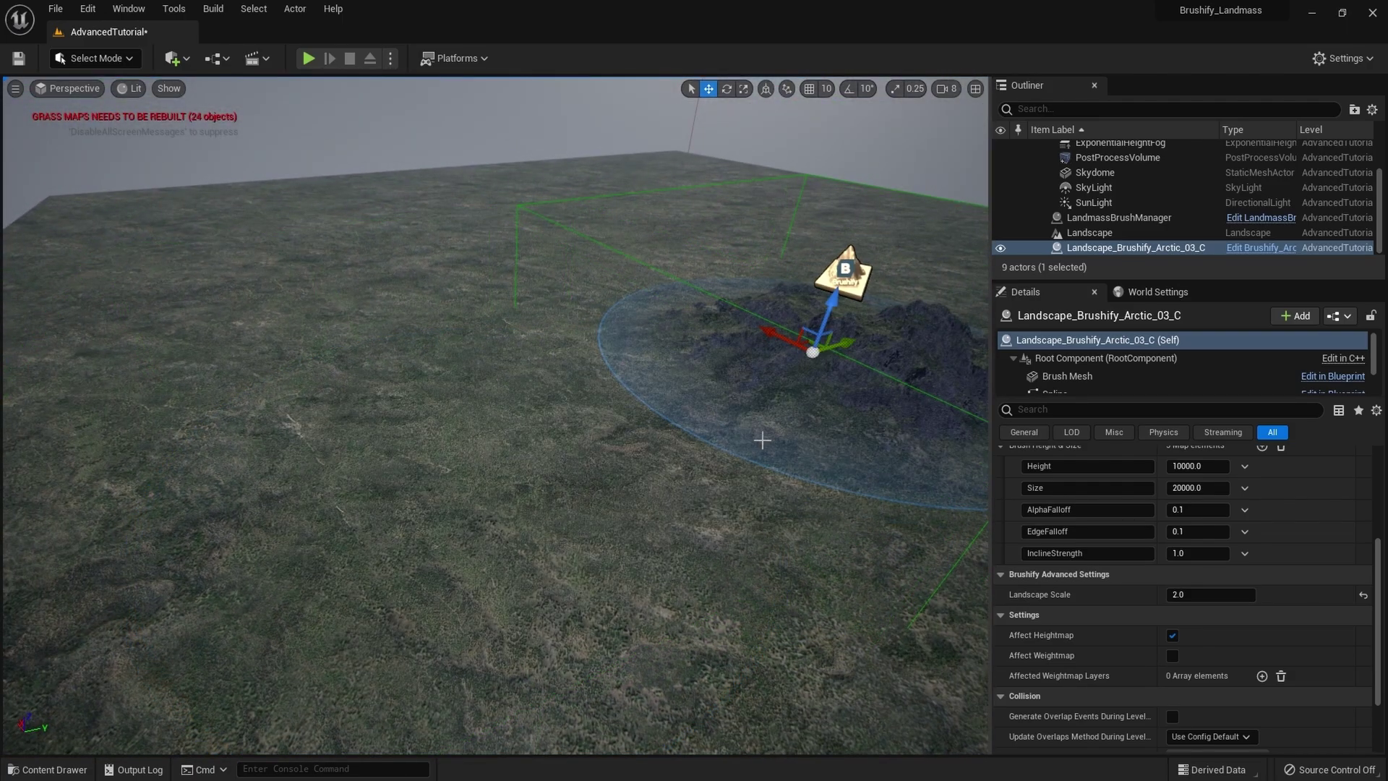
{"action": "mouse_move", "coordinate": [730, 452]}
{"action": "right_mouse_down"}
{"action": "mouse_move", "coordinate": [795, 484]}
{"action": "mouse_move", "coordinate": [752, 492]}
{"action": "right_mouse_up"}
{"action": "right_click_drag", "start_coordinate": [715, 427], "coordinate": [629, 456]}
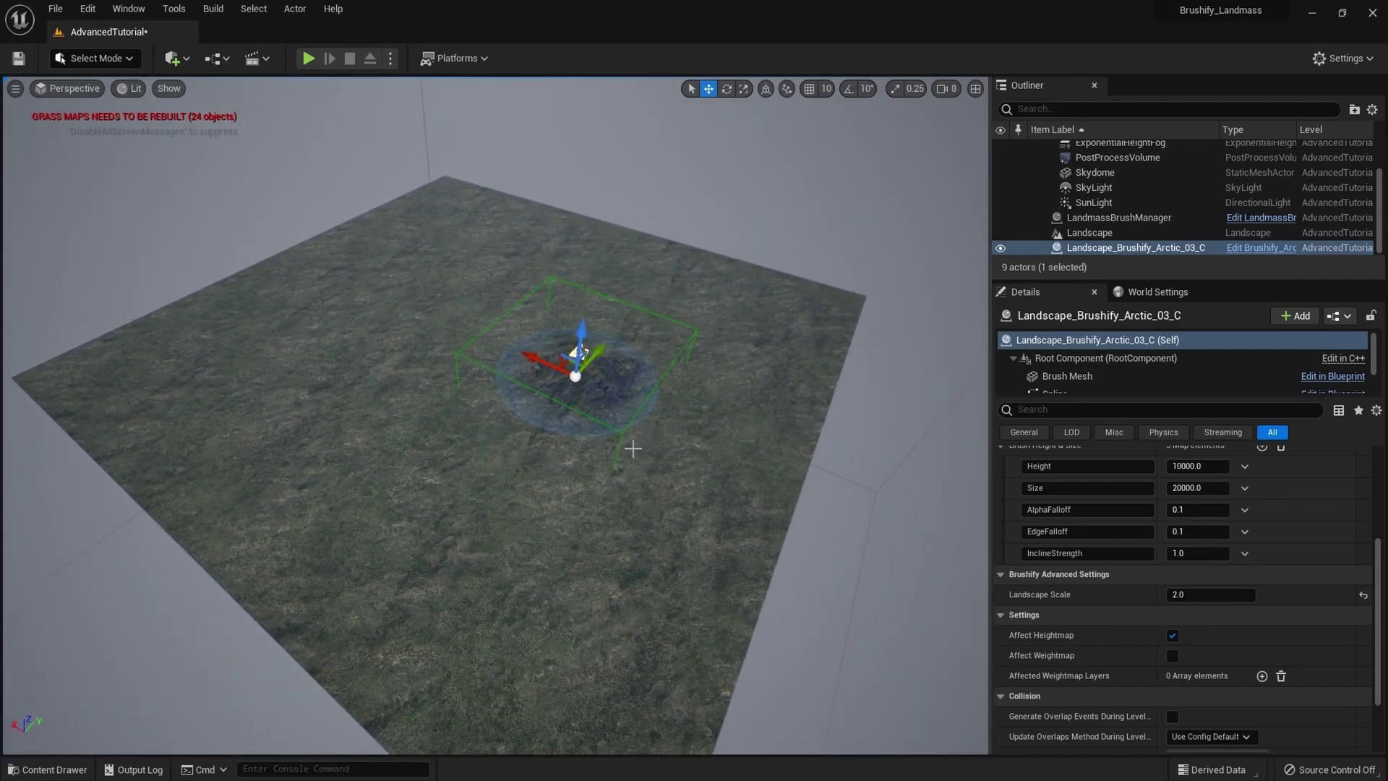
{"action": "mouse_move", "coordinate": [624, 460]}
{"action": "right_mouse_down"}
{"action": "mouse_move", "coordinate": [611, 454]}
{"action": "mouse_move", "coordinate": [624, 460]}
{"action": "right_mouse_up"}
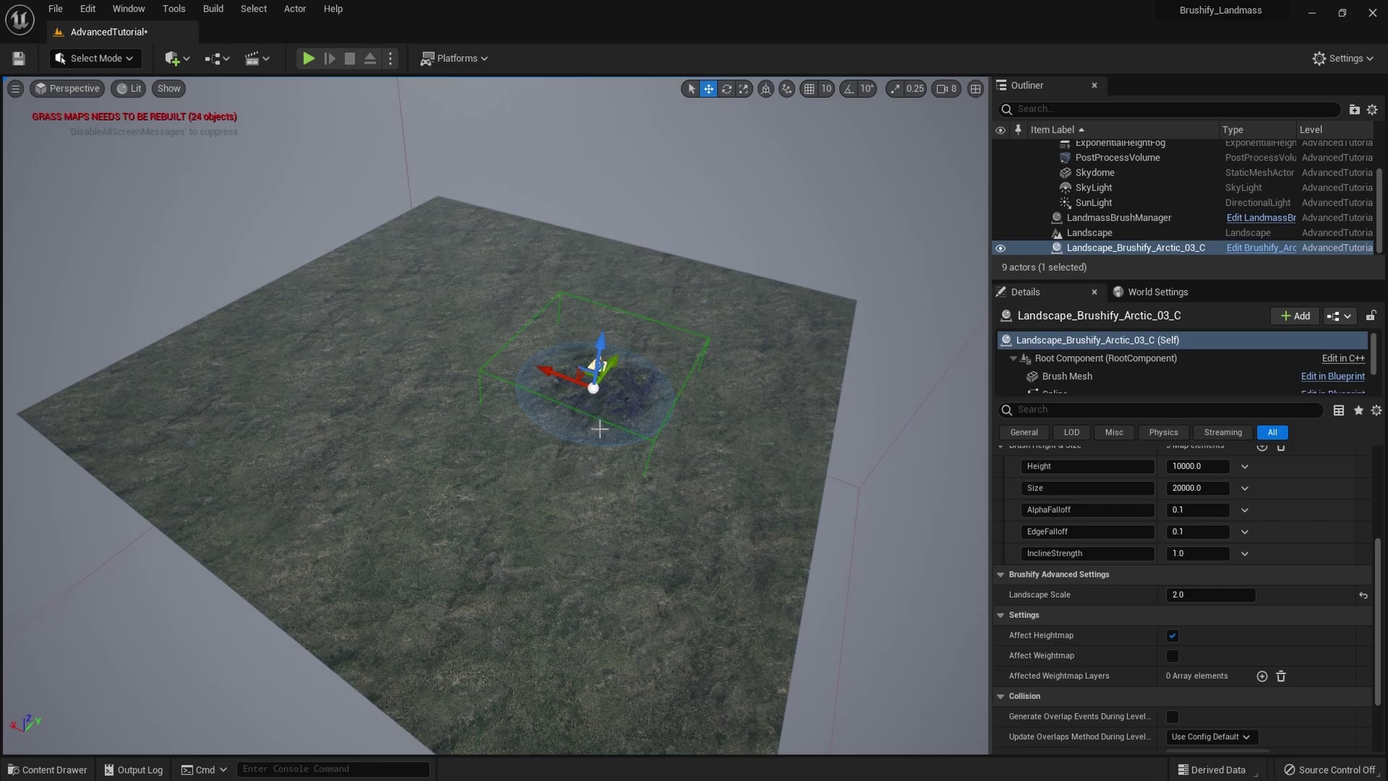
{"action": "mouse_move", "coordinate": [599, 429]}
{"action": "right_mouse_down"}
{"action": "mouse_move", "coordinate": [615, 423]}
{"action": "mouse_move", "coordinate": [597, 431]}
{"action": "right_mouse_up"}
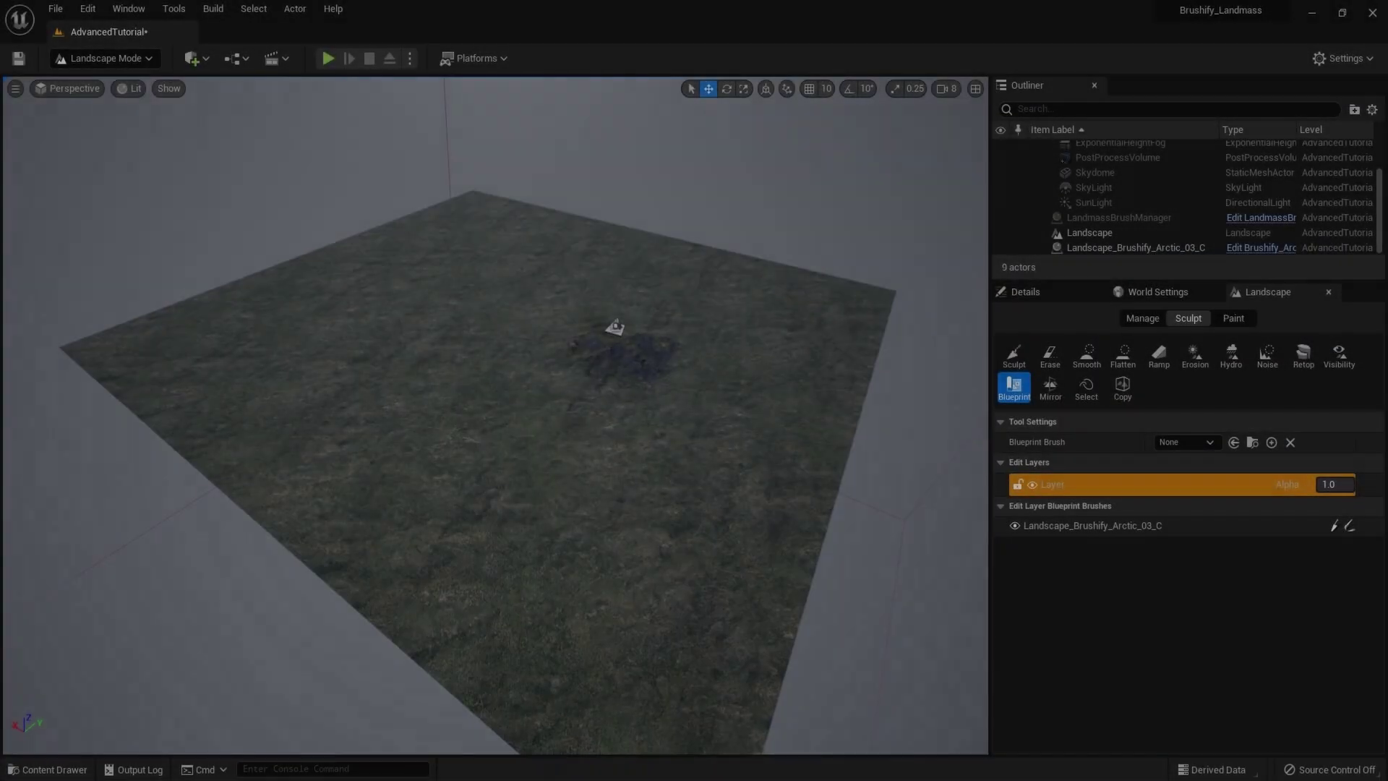
Step: Open the component resize settings for the landscape in Landscape mode
{"action": "right_click_drag", "start_coordinate": [612, 447], "coordinate": [629, 442]}
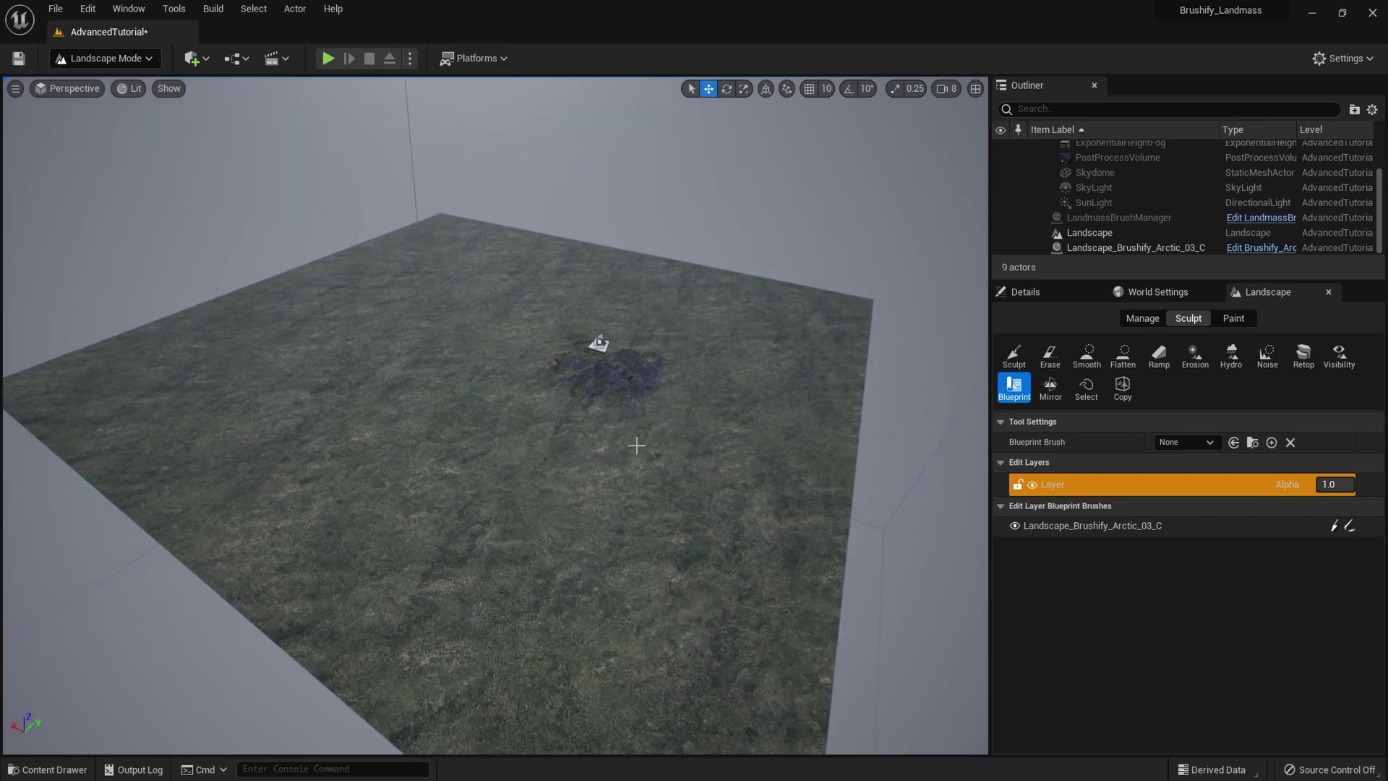
{"action": "right_click_drag", "start_coordinate": [674, 438], "coordinate": [690, 441]}
{"action": "left_click", "coordinate": [145, 57]}
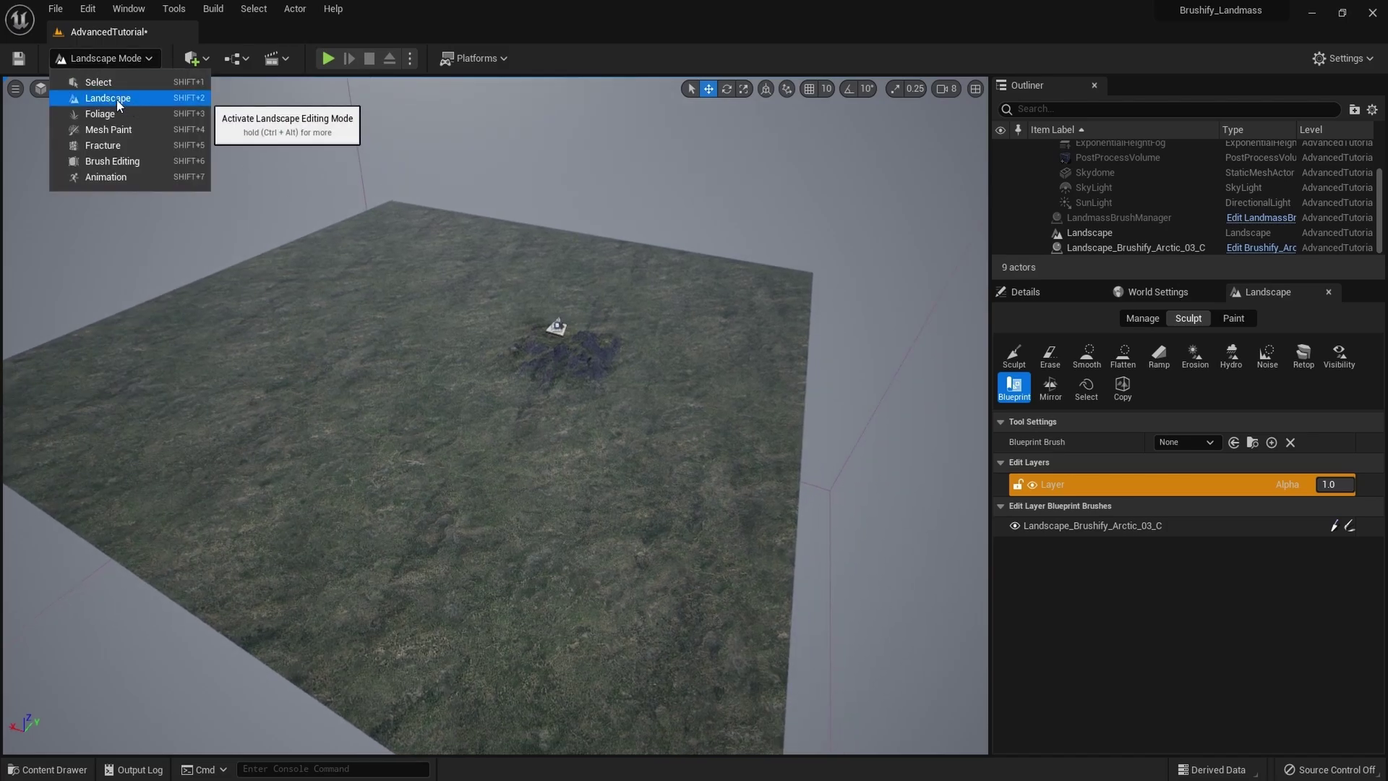
{"action": "left_click", "coordinate": [112, 102]}
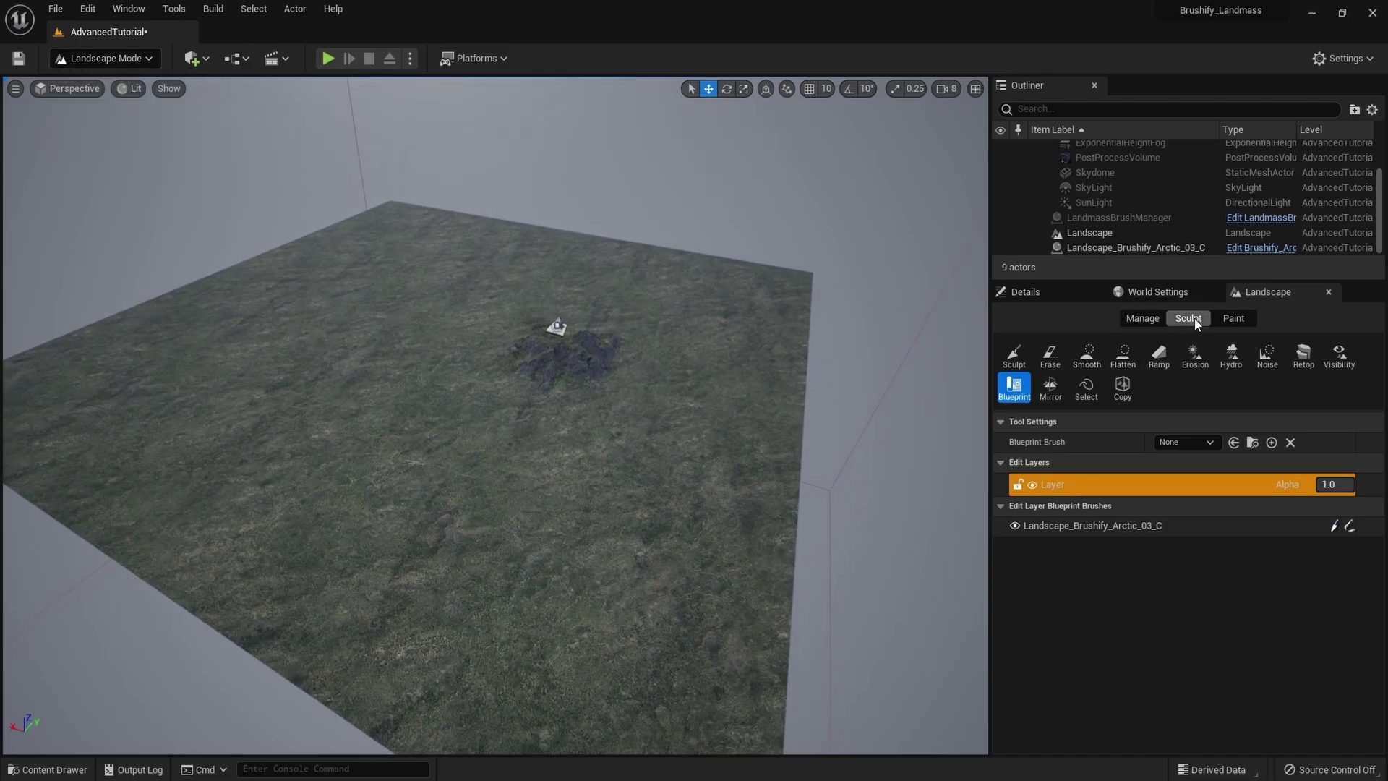
{"action": "left_click", "coordinate": [1142, 318]}
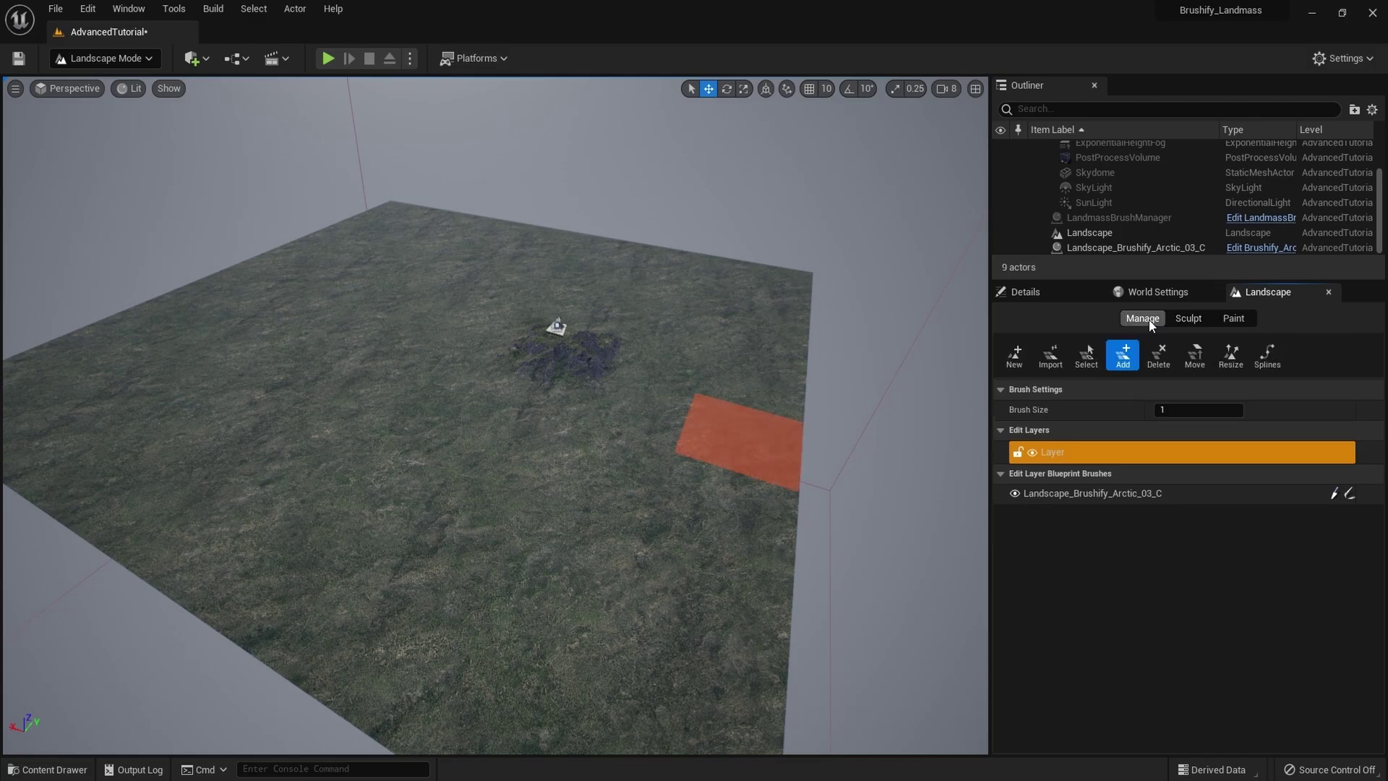
{"action": "left_click", "coordinate": [1238, 365]}
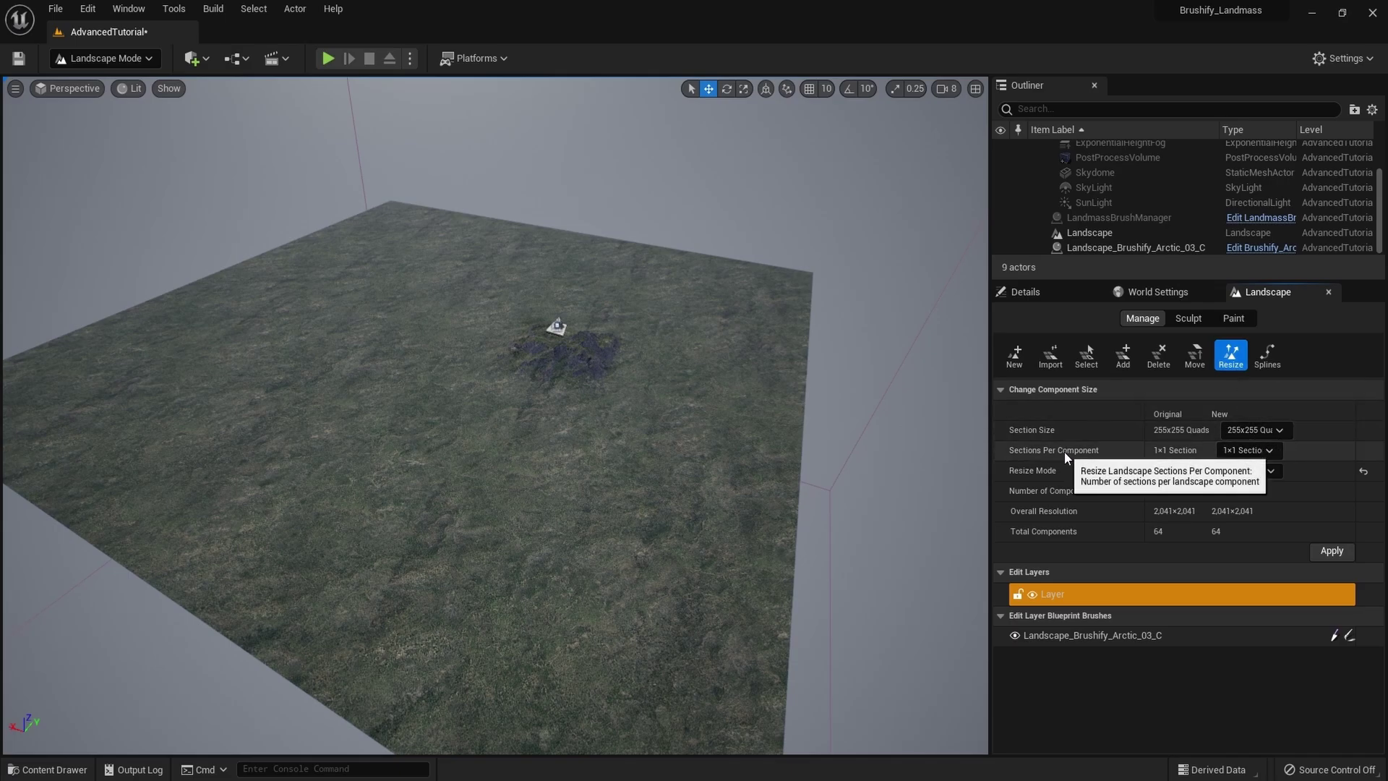
Step: Try 2×2 sections per component and a different section size in the landscape's resize settings
{"action": "left_click", "coordinate": [1237, 455]}
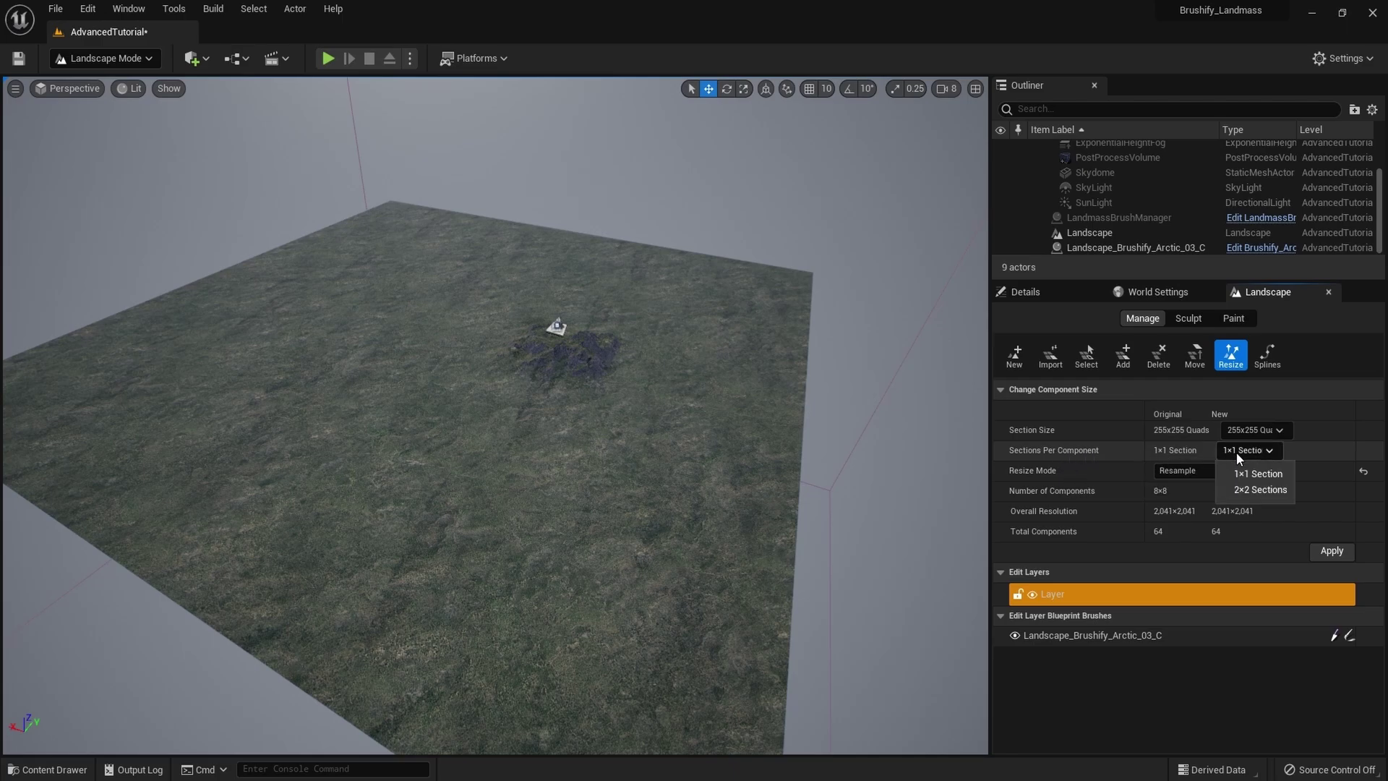
{"action": "left_click", "coordinate": [1245, 490]}
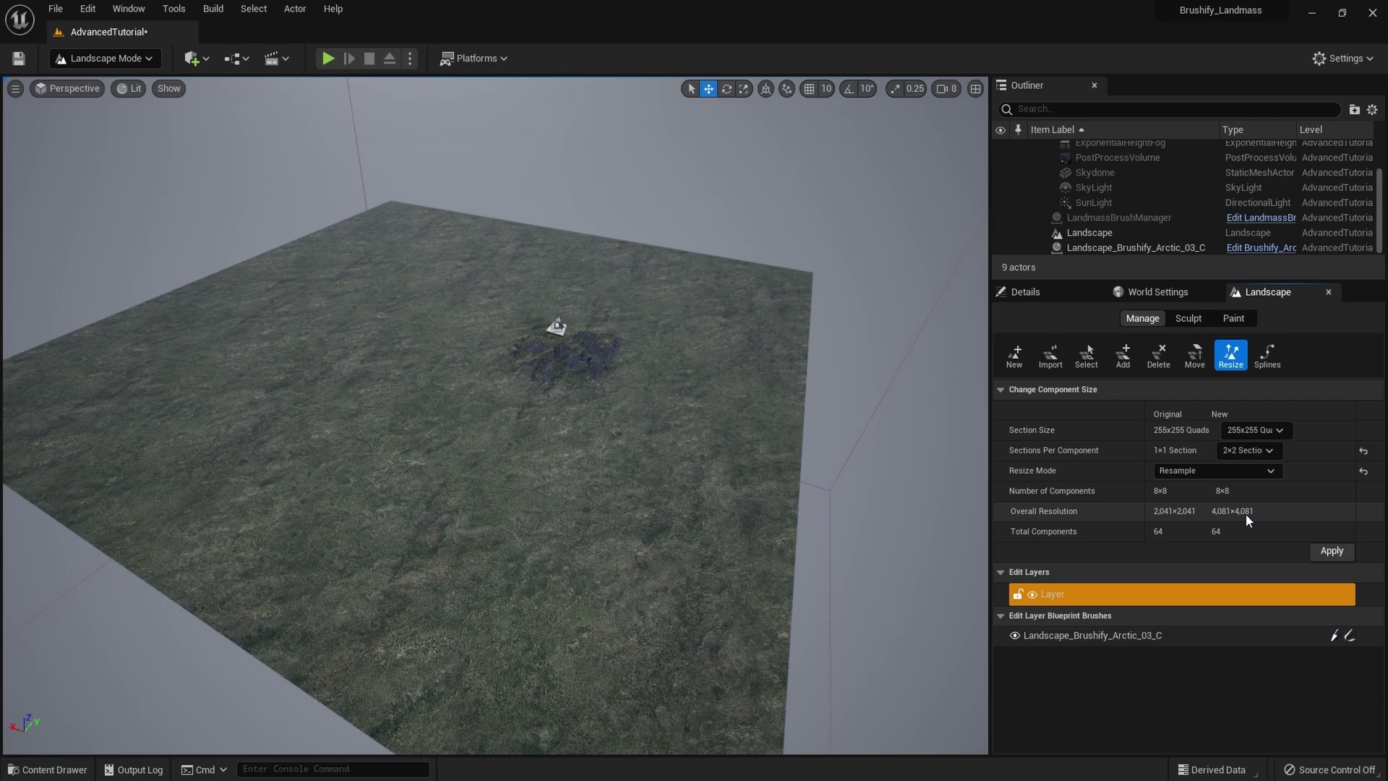
{"action": "left_click", "coordinate": [1252, 432]}
{"action": "left_click", "coordinate": [1256, 516]}
{"action": "left_click", "coordinate": [1248, 431]}
{"action": "left_click", "coordinate": [1251, 533]}
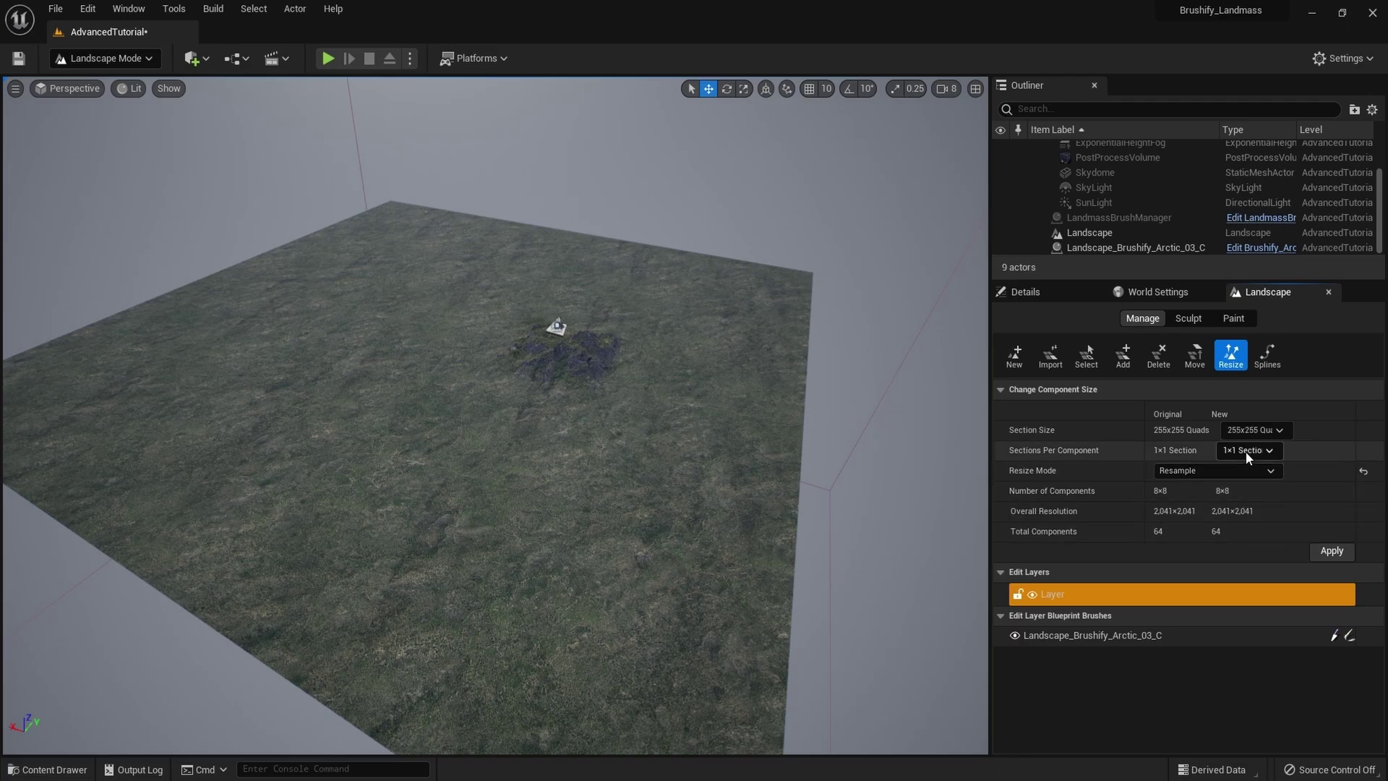
Step: Resample the landscape to 2×2 sections per component, keeping the section size at 255x255 quads
{"action": "left_click", "coordinate": [1247, 450]}
{"action": "left_click", "coordinate": [1247, 489]}
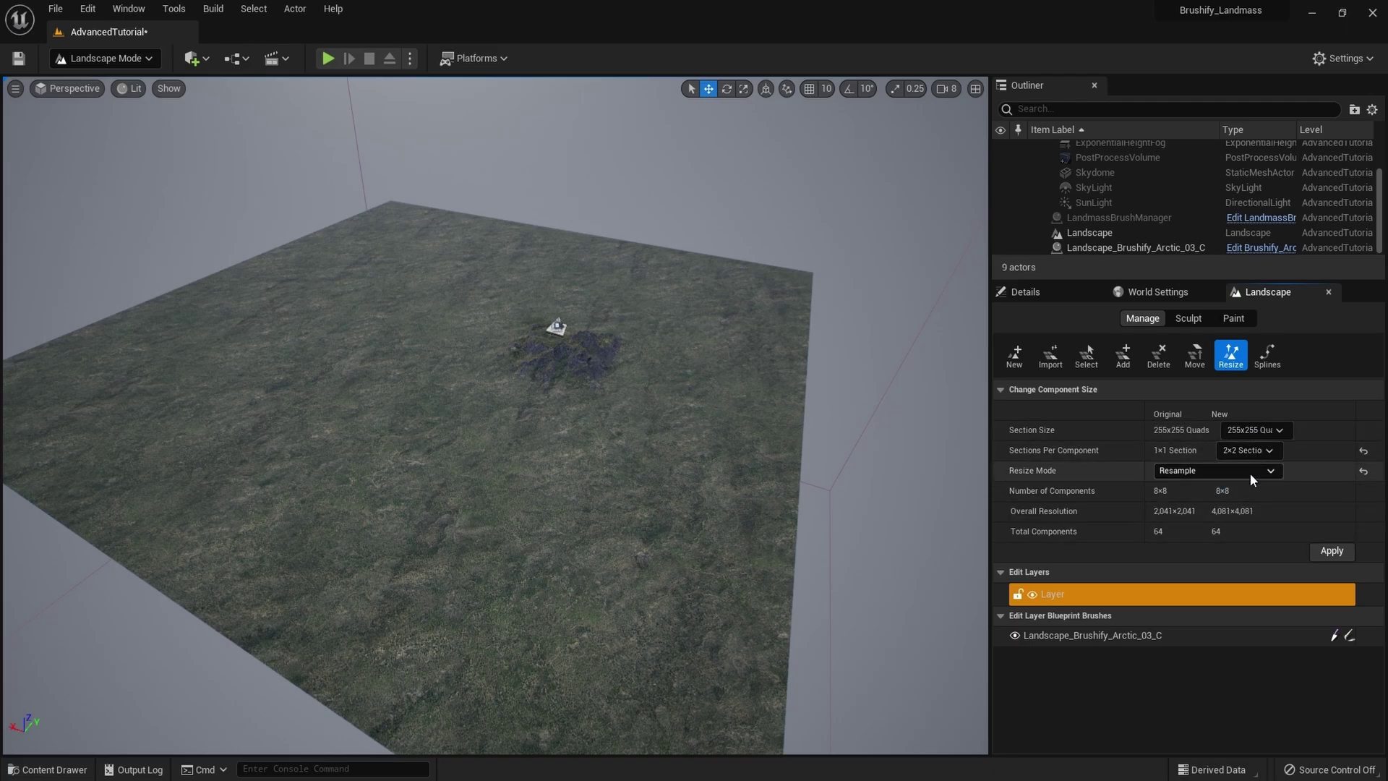
{"action": "left_click", "coordinate": [1331, 551]}
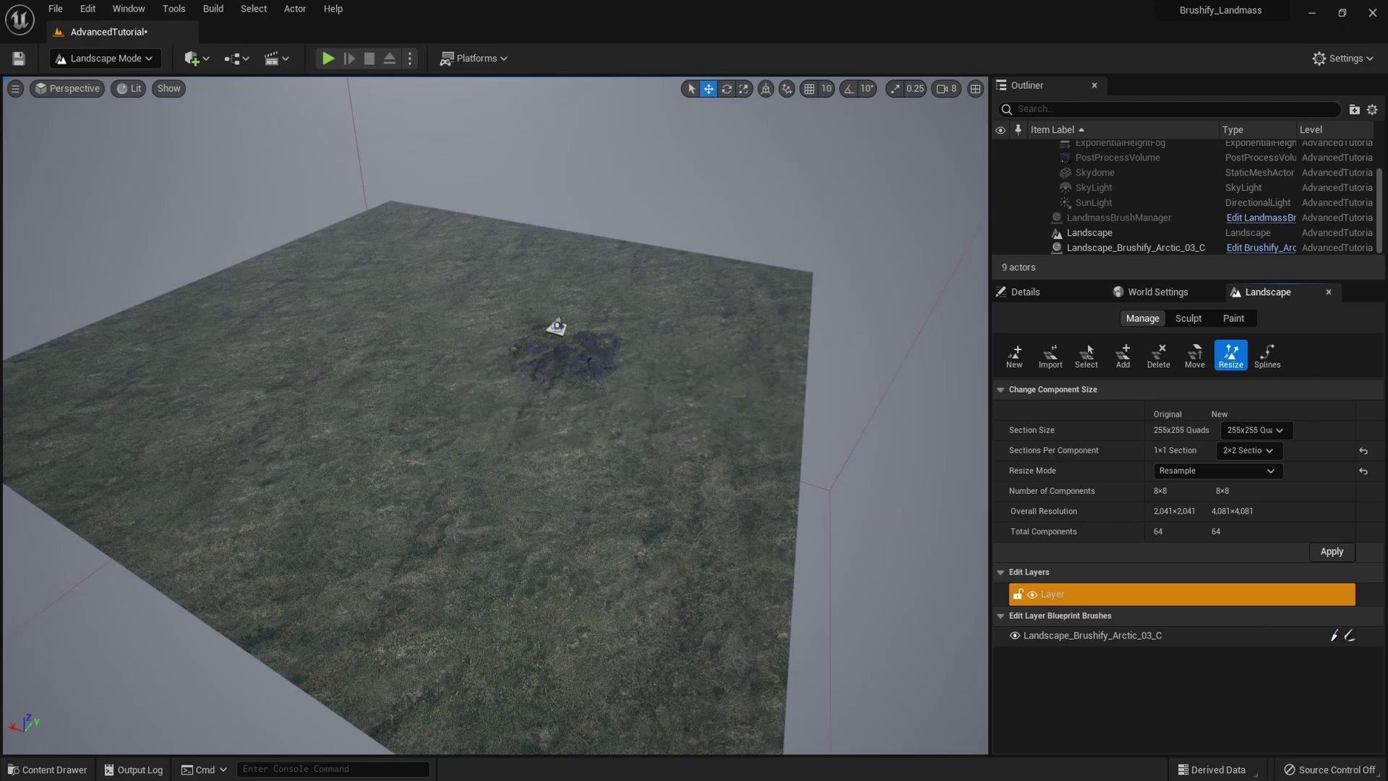
{"action": "right_click_drag", "start_coordinate": [496, 416], "coordinate": [568, 449]}
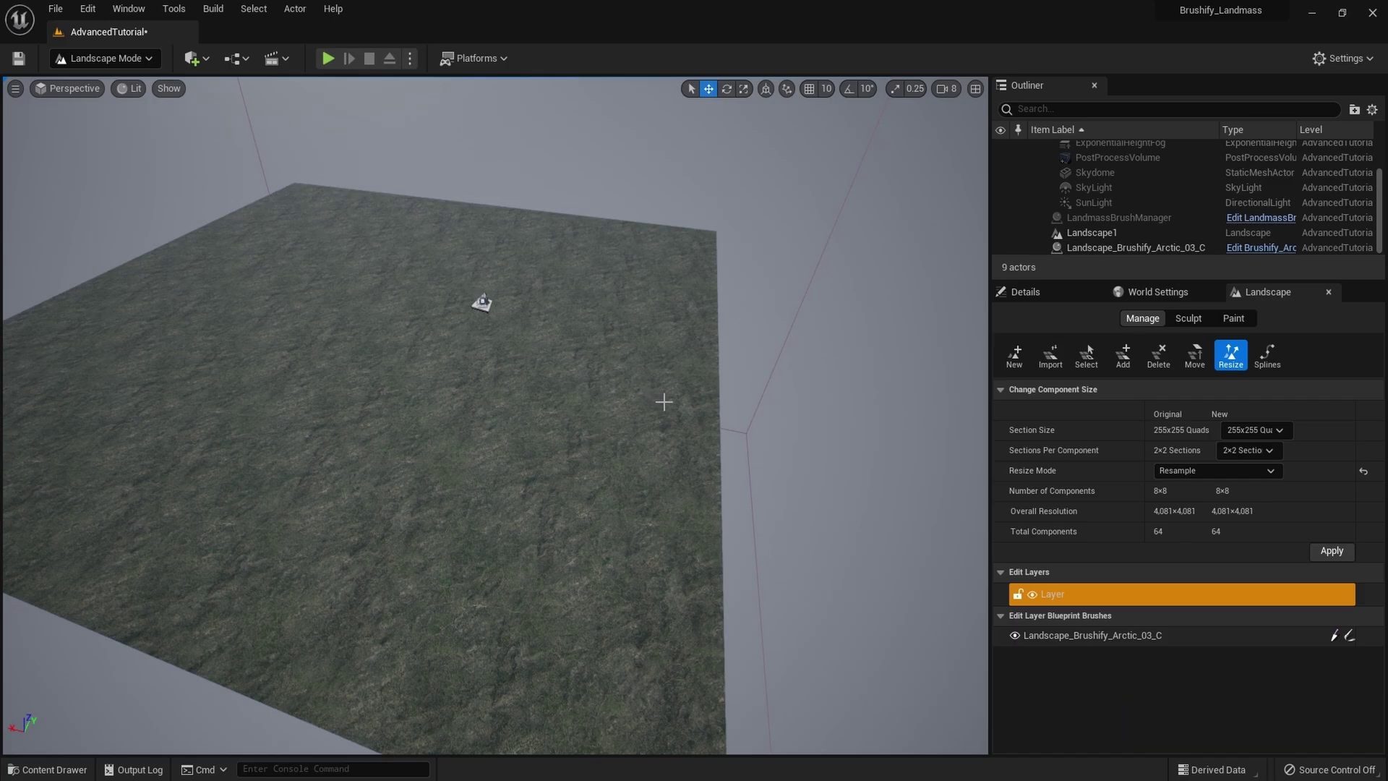
{"action": "mouse_move", "coordinate": [664, 402]}
{"action": "right_mouse_down"}
{"action": "mouse_move", "coordinate": [590, 391]}
{"action": "mouse_move", "coordinate": [651, 394]}
{"action": "right_mouse_up"}
Step: Return to Select mode and select the Arctic brush, framing it in the viewport
{"action": "left_click", "coordinate": [108, 59]}
{"action": "left_click", "coordinate": [87, 76]}
{"action": "left_click", "coordinate": [502, 332]}
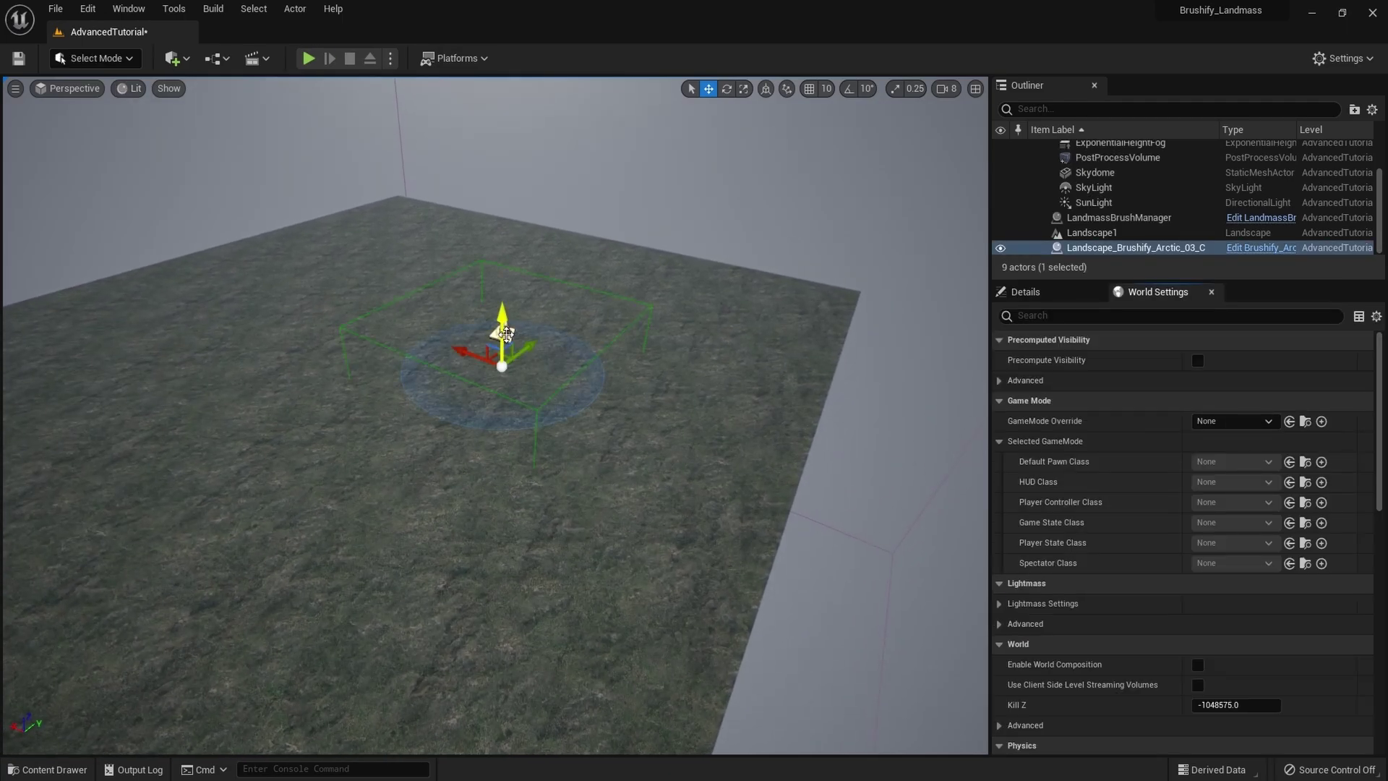
{"action": "key", "text": "f"}
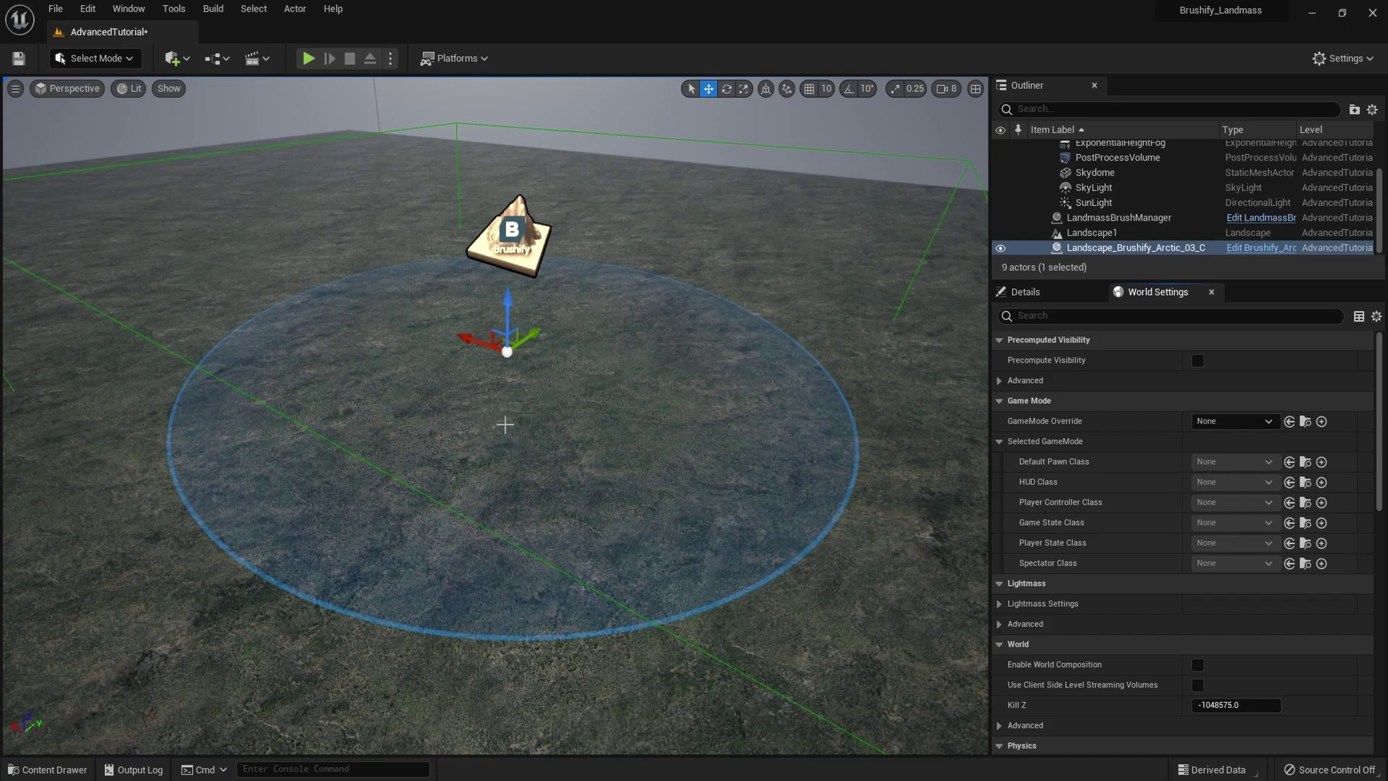
{"action": "right_click_drag", "start_coordinate": [600, 404], "coordinate": [579, 416]}
{"action": "key", "text": "s"}
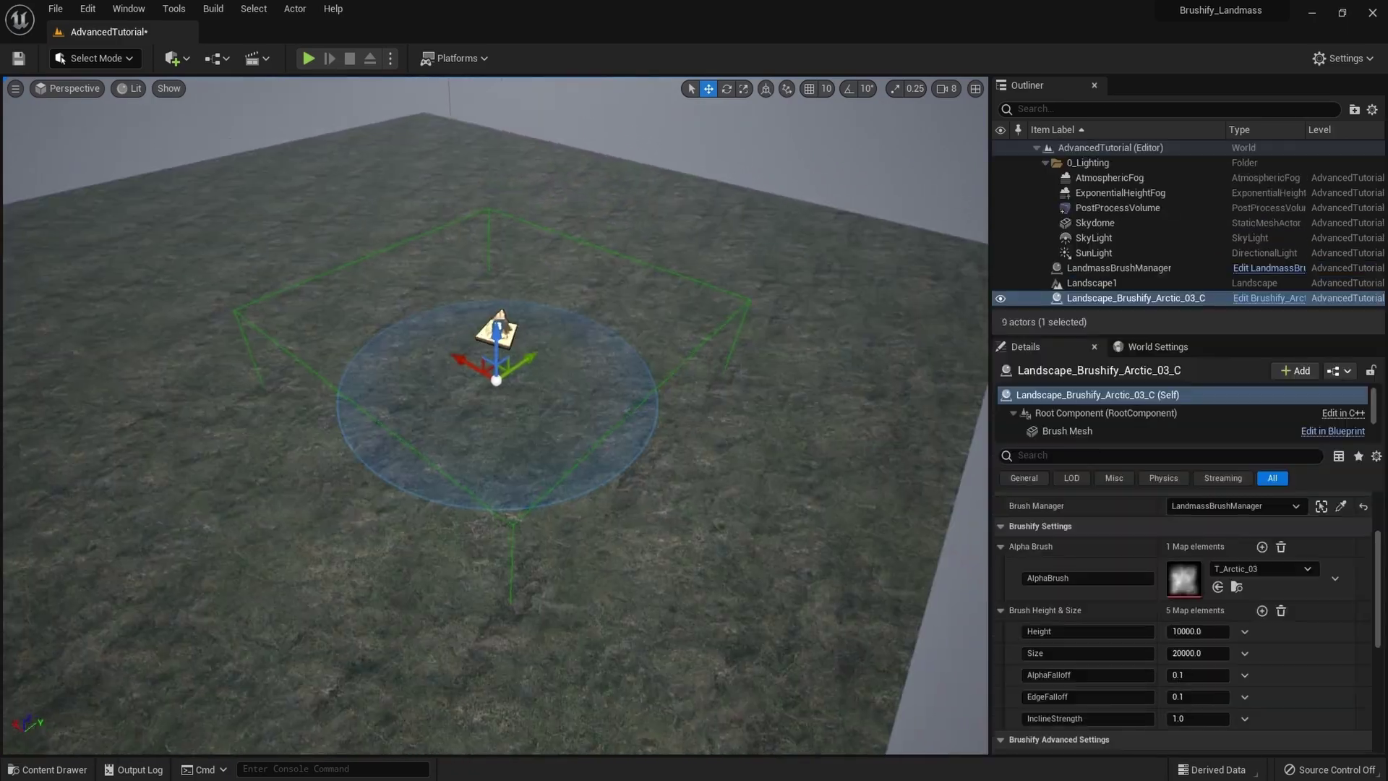
Step: Move the Arctic brush slightly to test whether it shapes the resized landscape
{"action": "right_click_drag", "start_coordinate": [563, 360], "coordinate": [514, 337]}
{"action": "left_click_drag", "start_coordinate": [570, 360], "coordinate": [563, 366]}
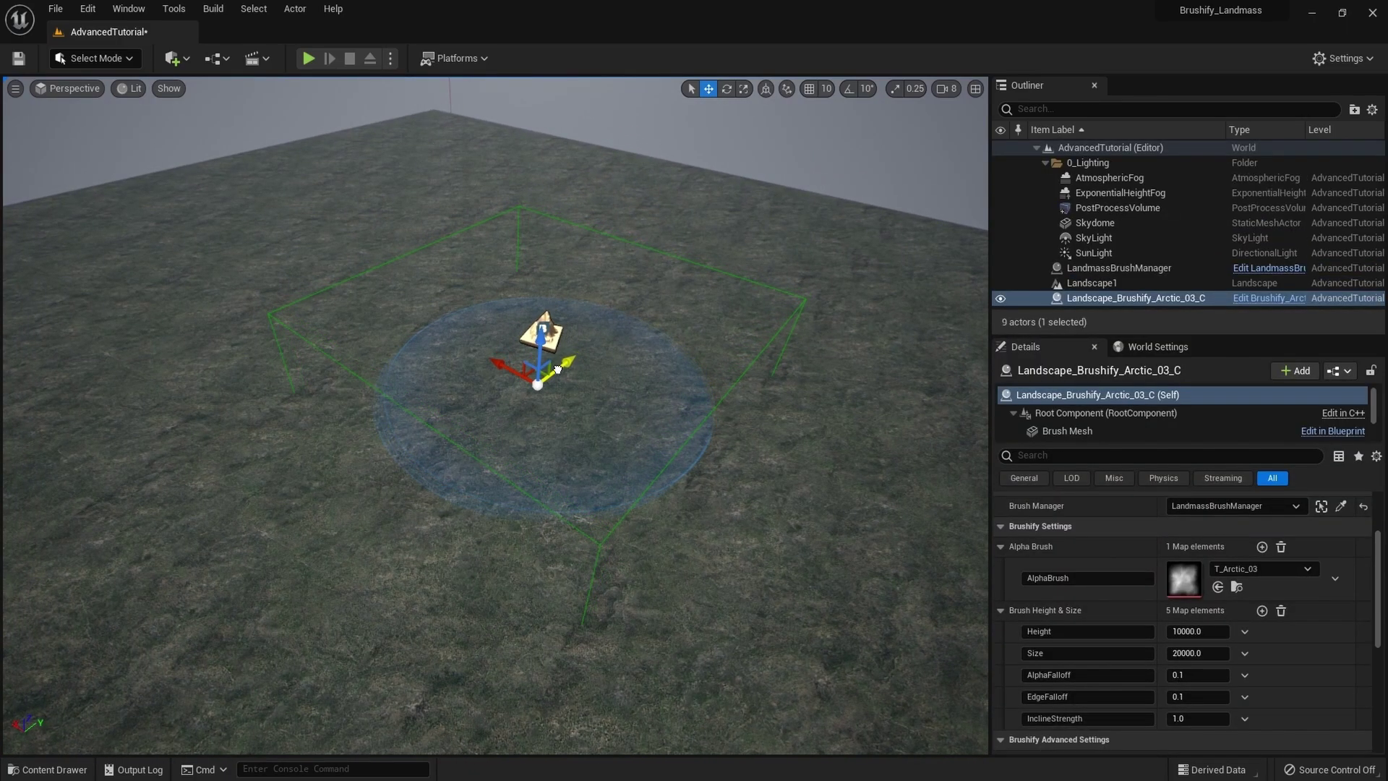
{"action": "left_click_drag", "start_coordinate": [502, 421], "coordinate": [573, 401]}
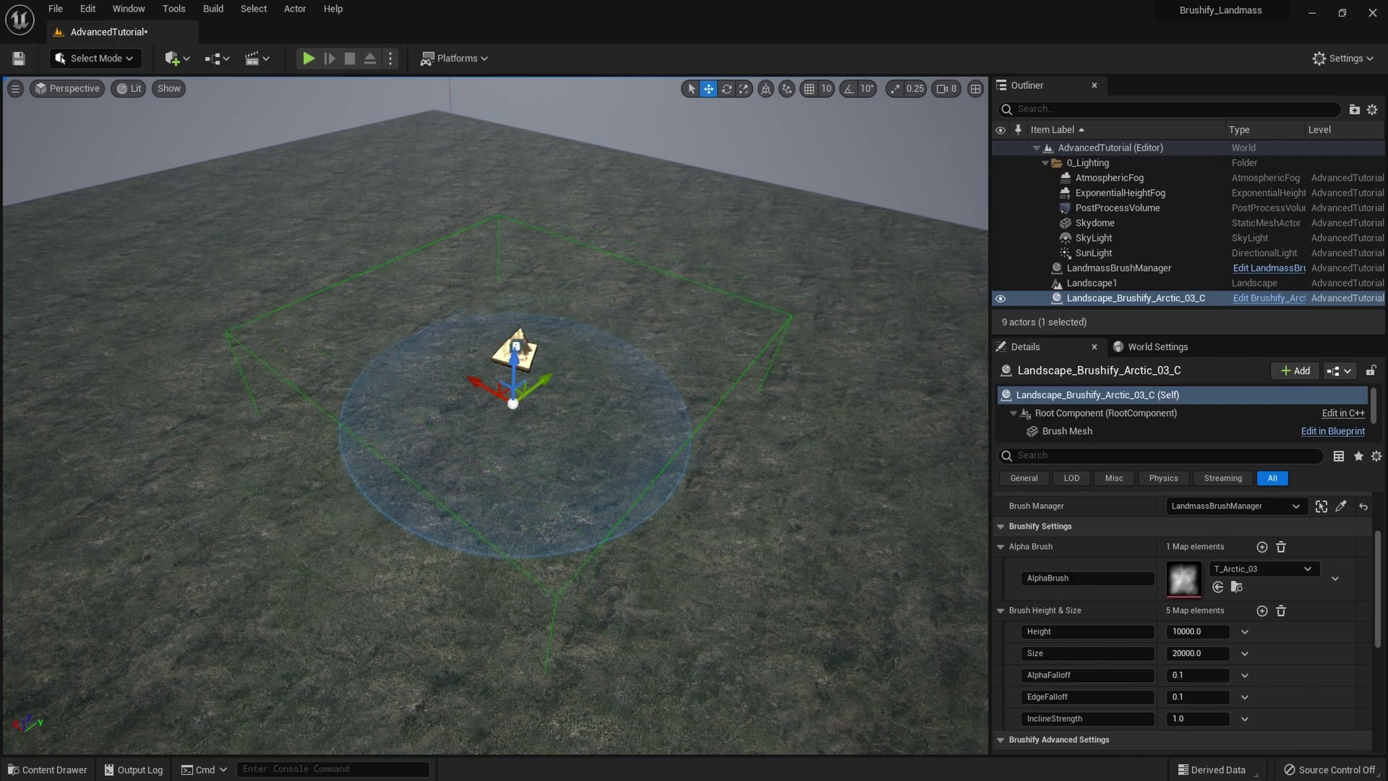
{"action": "key", "text": "s"}
{"action": "mouse_move", "coordinate": [597, 422]}
{"action": "right_mouse_down"}
{"action": "mouse_move", "coordinate": [575, 431]}
{"action": "mouse_move", "coordinate": [597, 422]}
{"action": "right_mouse_up"}
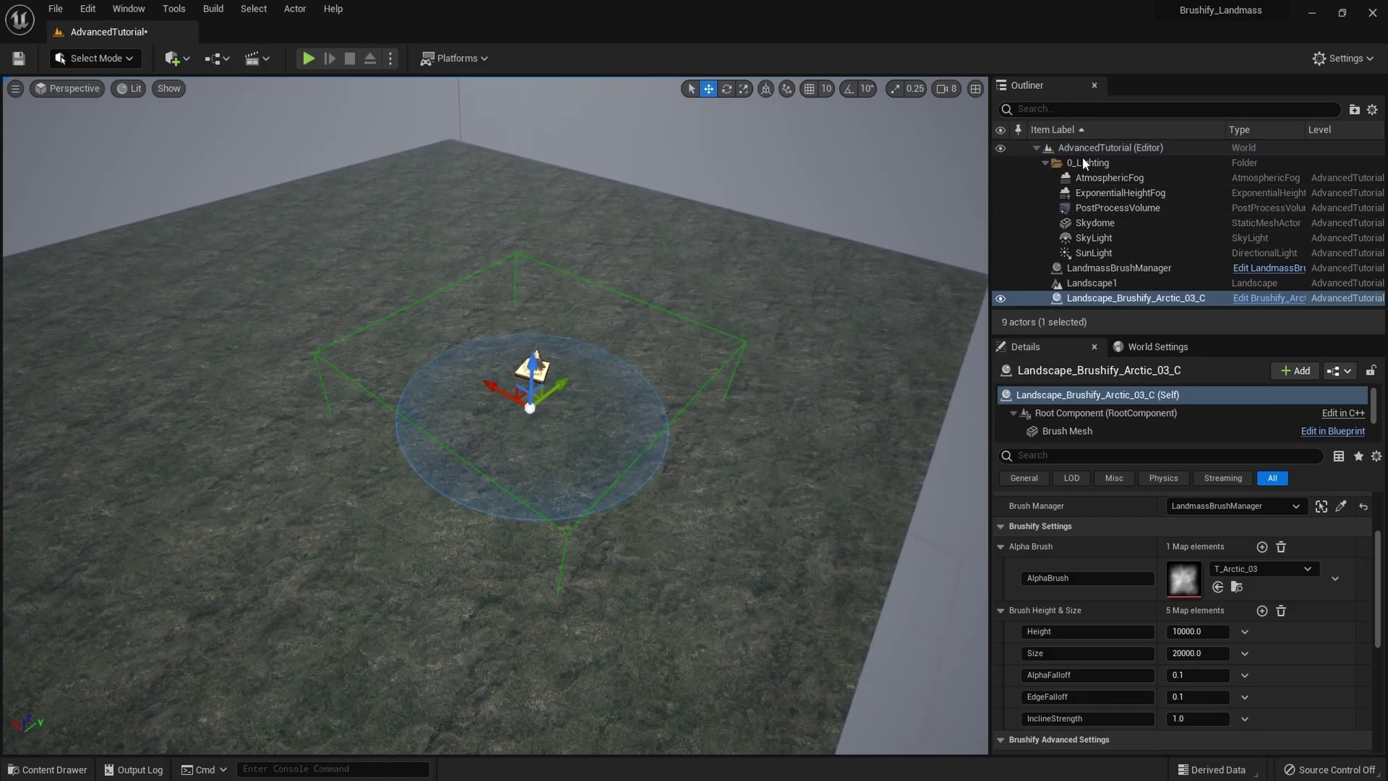
Step: Set the LandmassBrushManager's Landscape RT Res to 4096 by 4096
{"action": "left_click", "coordinate": [1104, 272]}
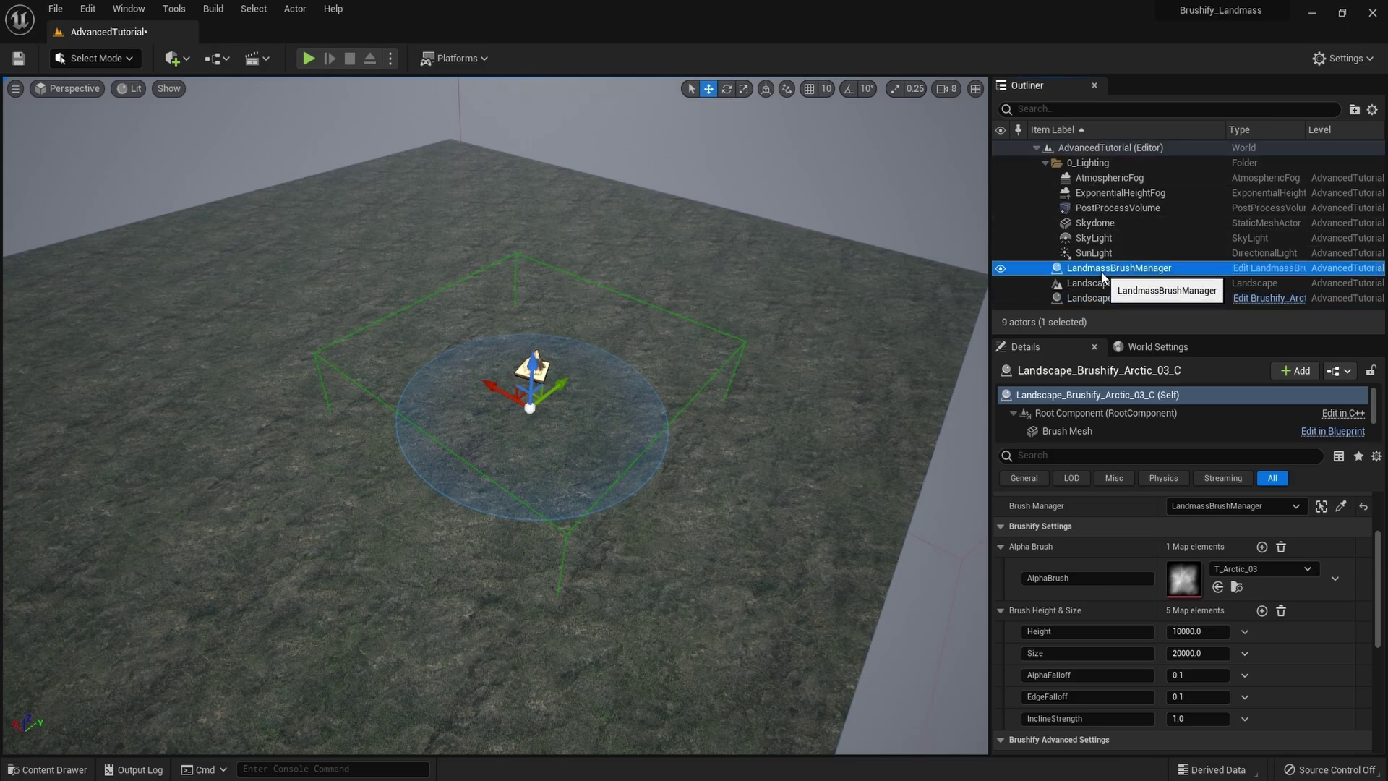
{"action": "scroll", "coordinate": [1117, 578], "scroll_direction": "up", "scroll_amount": 3}
{"action": "scroll", "coordinate": [1118, 579], "scroll_direction": "down", "scroll_amount": 3}
{"action": "scroll", "coordinate": [1118, 579], "scroll_direction": "up", "scroll_amount": 1}
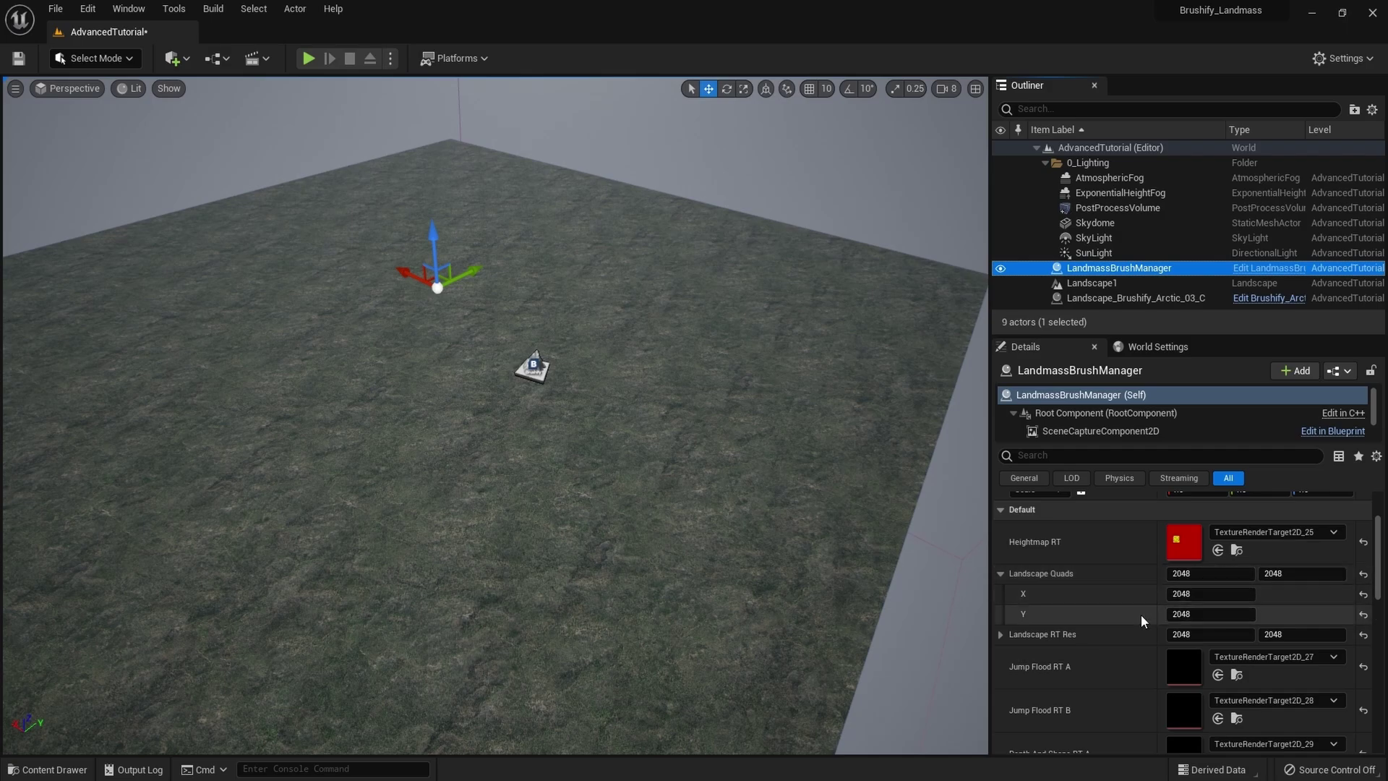
{"action": "scroll", "coordinate": [1144, 624], "scroll_direction": "down", "scroll_amount": 1}
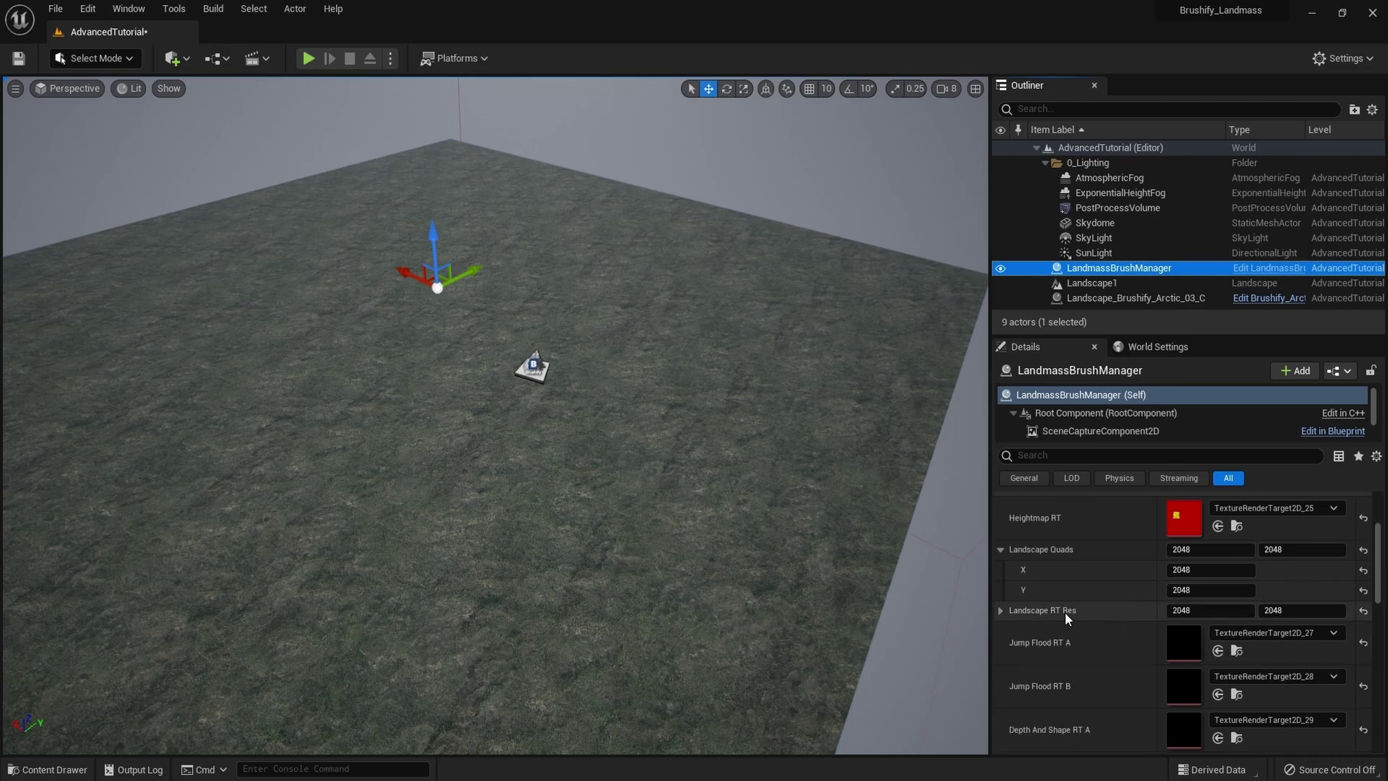
{"action": "left_click", "coordinate": [1182, 611]}
{"action": "type", "text": "4096"}
{"action": "key", "text": "Return"}
{"action": "key", "text": "Tab"}
{"action": "type", "text": "4096"}
{"action": "key", "text": "Return"}
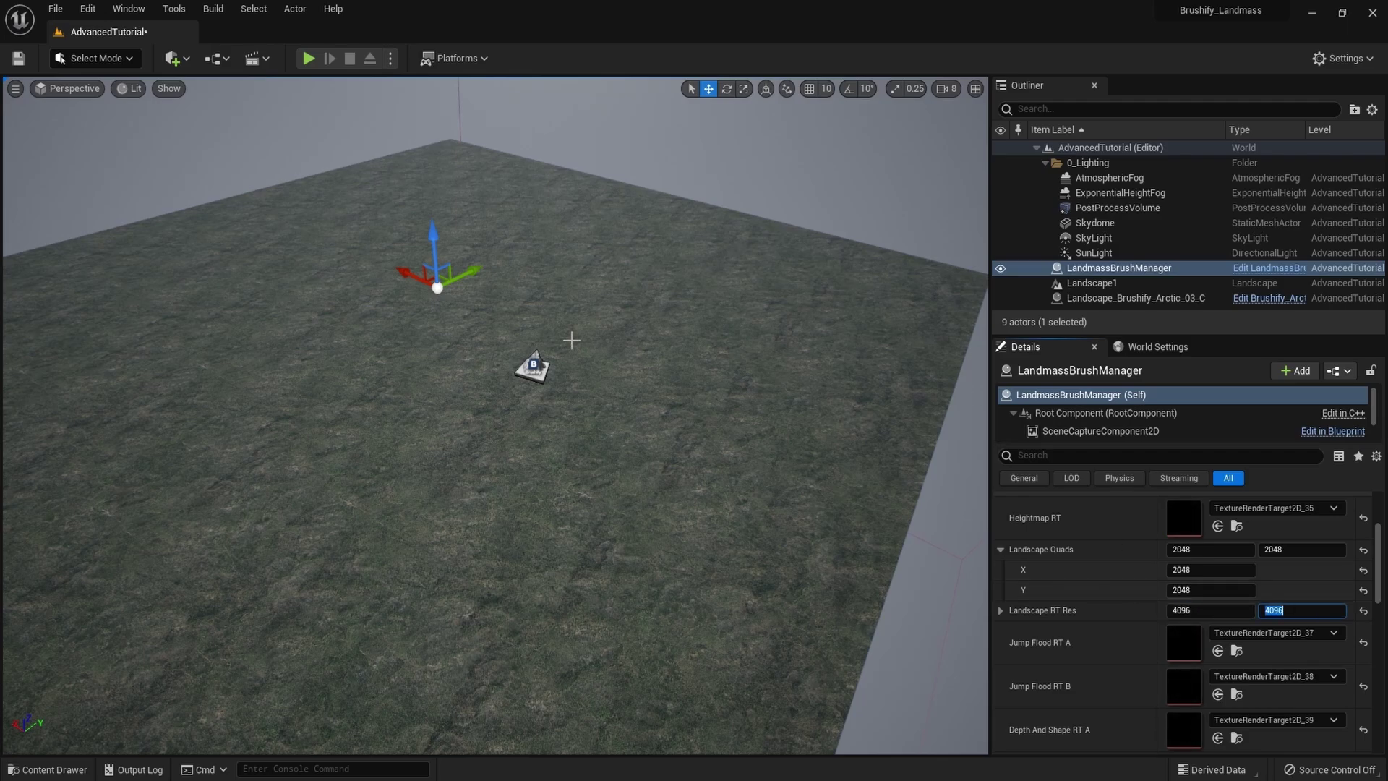
Step: Select the Arctic brush and nudge it slightly to refresh the terrain, examining the result up close
{"action": "left_click", "coordinate": [534, 365]}
{"action": "left_click_drag", "start_coordinate": [563, 385], "coordinate": [565, 384]}
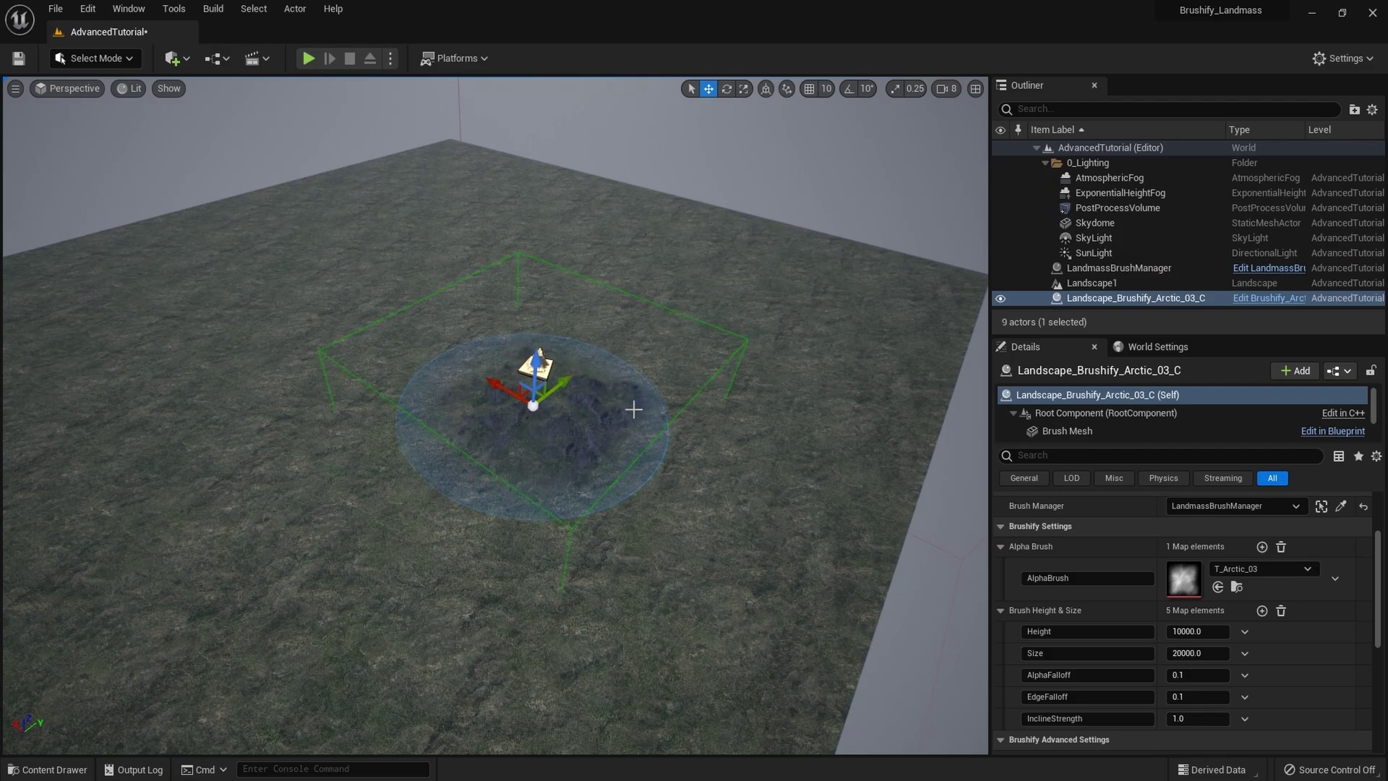
{"action": "key", "text": "d"}
{"action": "mouse_move", "coordinate": [643, 415]}
{"action": "right_mouse_down"}
{"action": "mouse_move", "coordinate": [579, 421]}
{"action": "mouse_move", "coordinate": [661, 414]}
{"action": "right_mouse_up"}
{"action": "key", "text": "w"}
{"action": "key", "text": "s"}
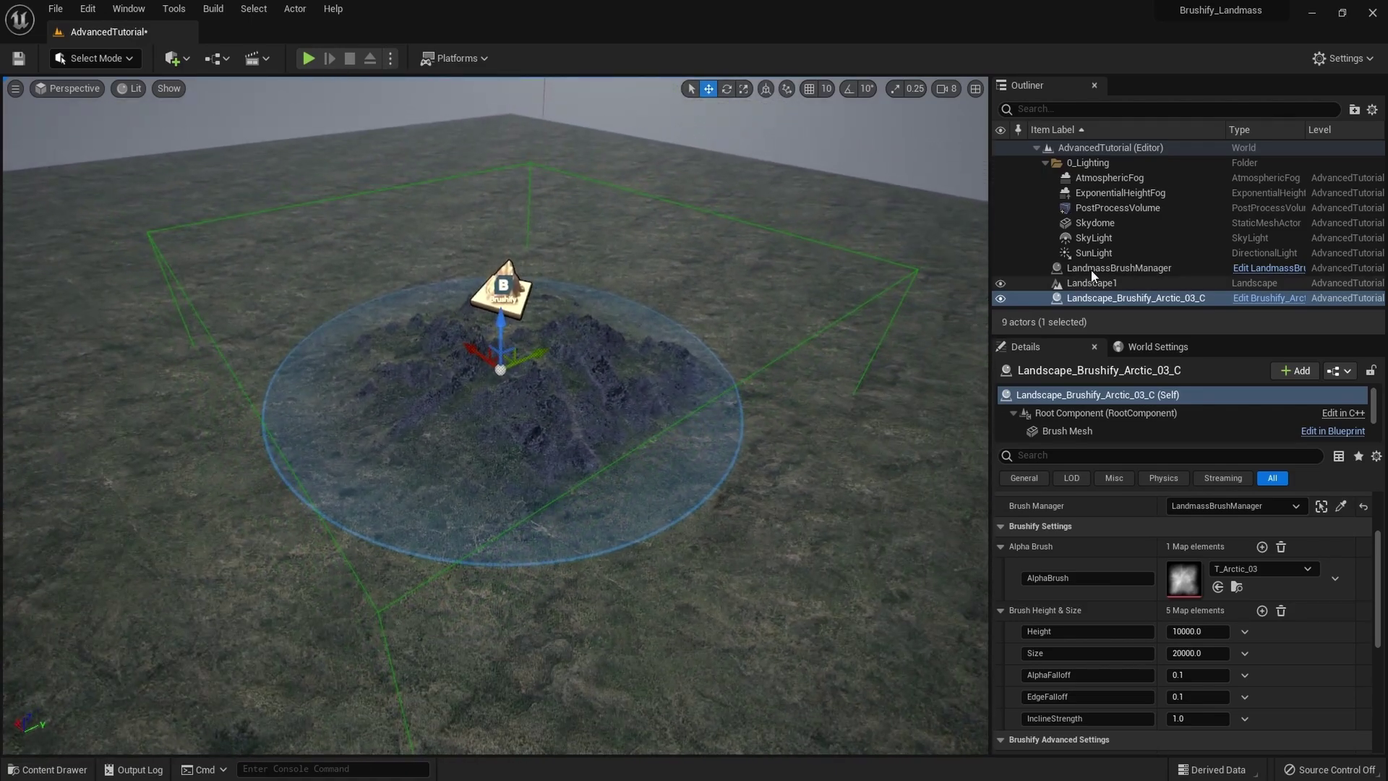
Step: Examine the LandmassBrushManager's Landscape RT Res values and the terrain across the whole landscape
{"action": "left_click", "coordinate": [1120, 268]}
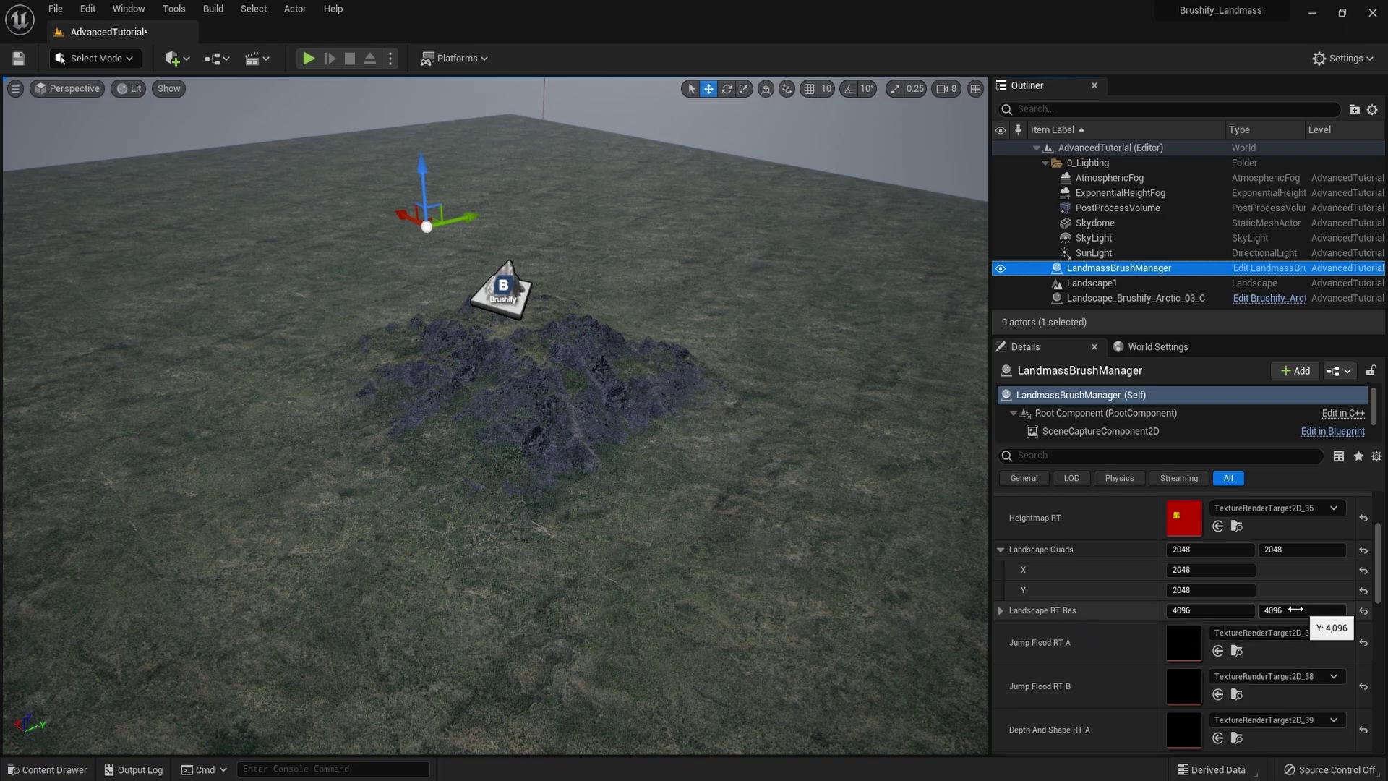
{"action": "right_click_drag", "start_coordinate": [723, 470], "coordinate": [730, 499]}
{"action": "key", "text": "s"}
{"action": "key", "text": "a"}
{"action": "right_click_drag", "start_coordinate": [579, 362], "coordinate": [611, 358]}
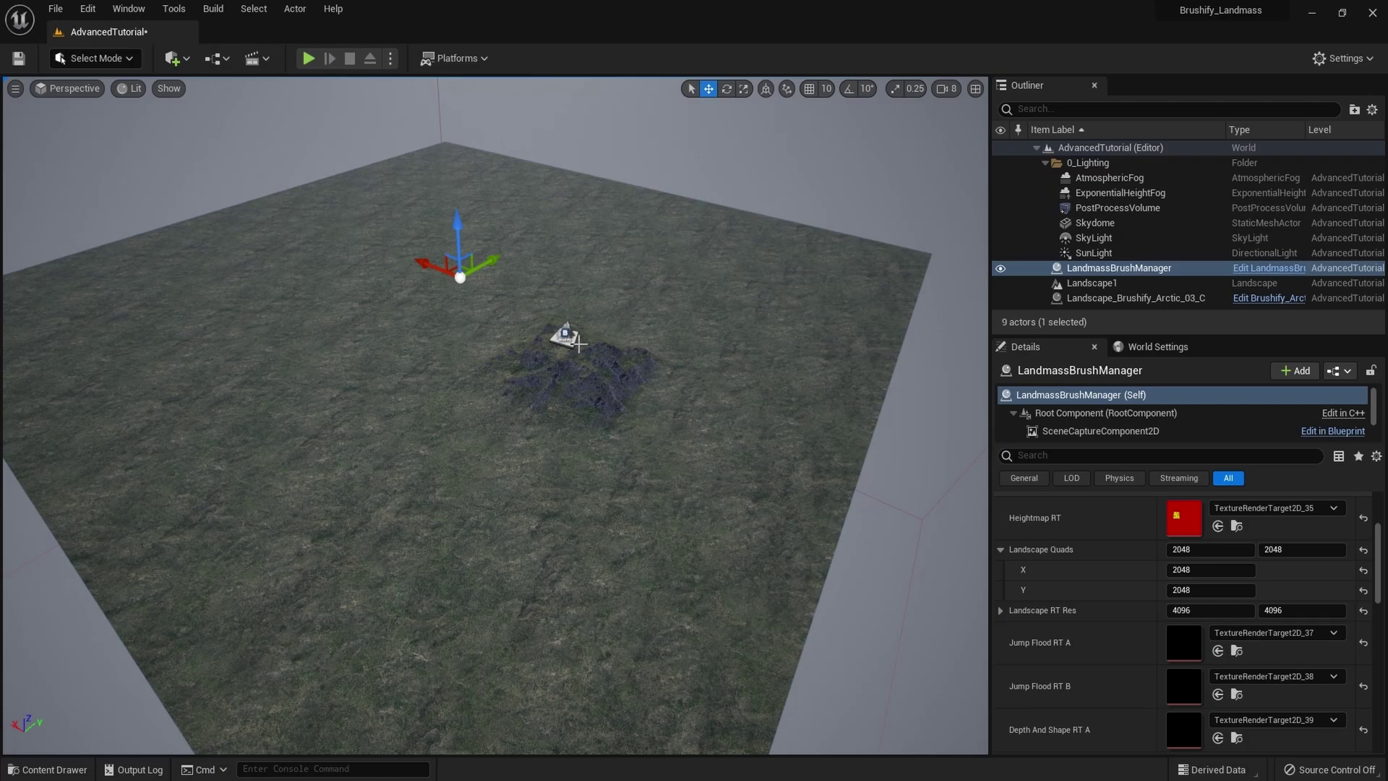
{"action": "mouse_move", "coordinate": [640, 391]}
{"action": "right_mouse_down"}
{"action": "mouse_move", "coordinate": [669, 380]}
{"action": "mouse_move", "coordinate": [651, 368]}
{"action": "mouse_move", "coordinate": [694, 376]}
{"action": "mouse_move", "coordinate": [637, 391]}
{"action": "mouse_move", "coordinate": [633, 415]}
{"action": "right_mouse_up"}
{"action": "key", "text": "a"}
{"action": "key", "text": "d"}
{"action": "key", "text": "a"}
{"action": "left_click", "coordinate": [633, 416]}
{"action": "key", "text": "a"}
Step: Set the Arctic brush's X and Y location to 0
{"action": "left_click", "coordinate": [514, 313]}
{"action": "right_click_drag", "start_coordinate": [514, 313], "coordinate": [514, 313]}
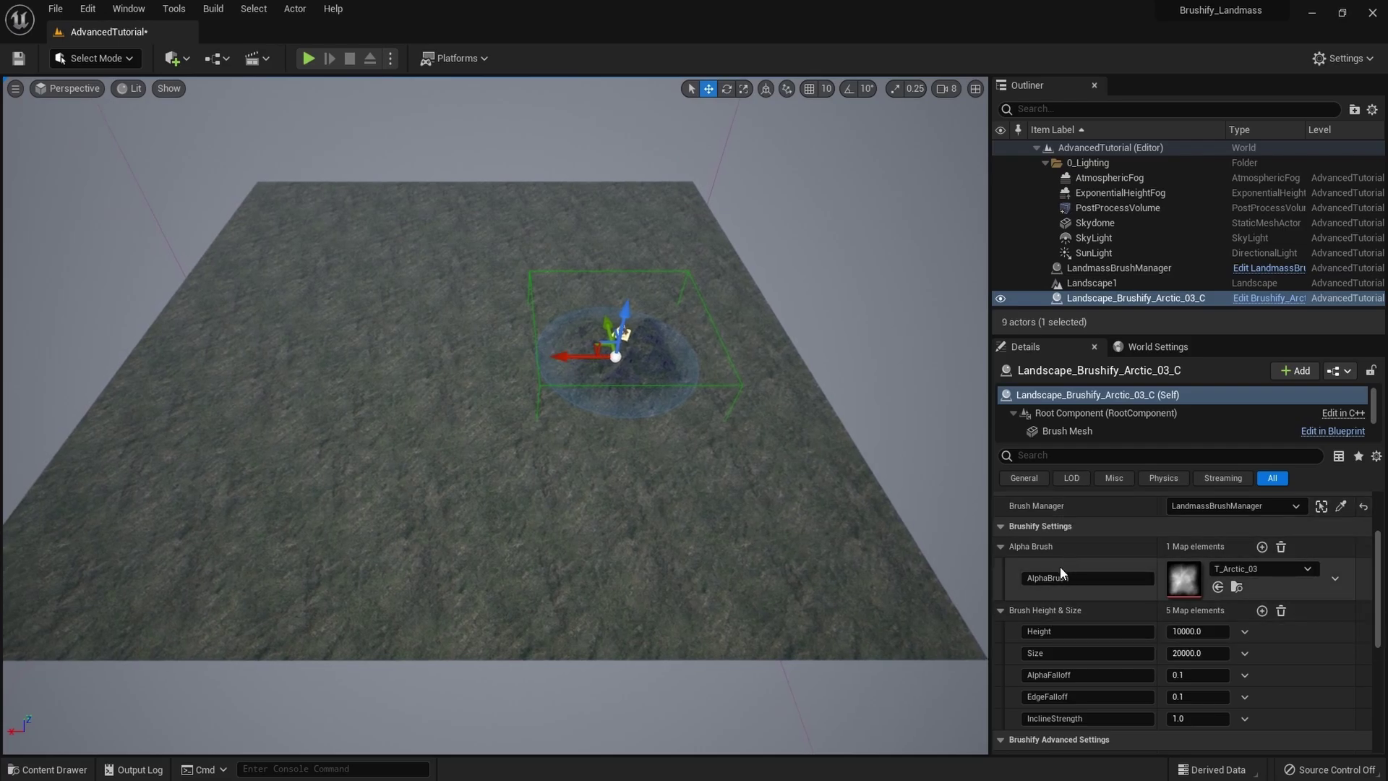
{"action": "right_click_drag", "start_coordinate": [716, 470], "coordinate": [716, 469]}
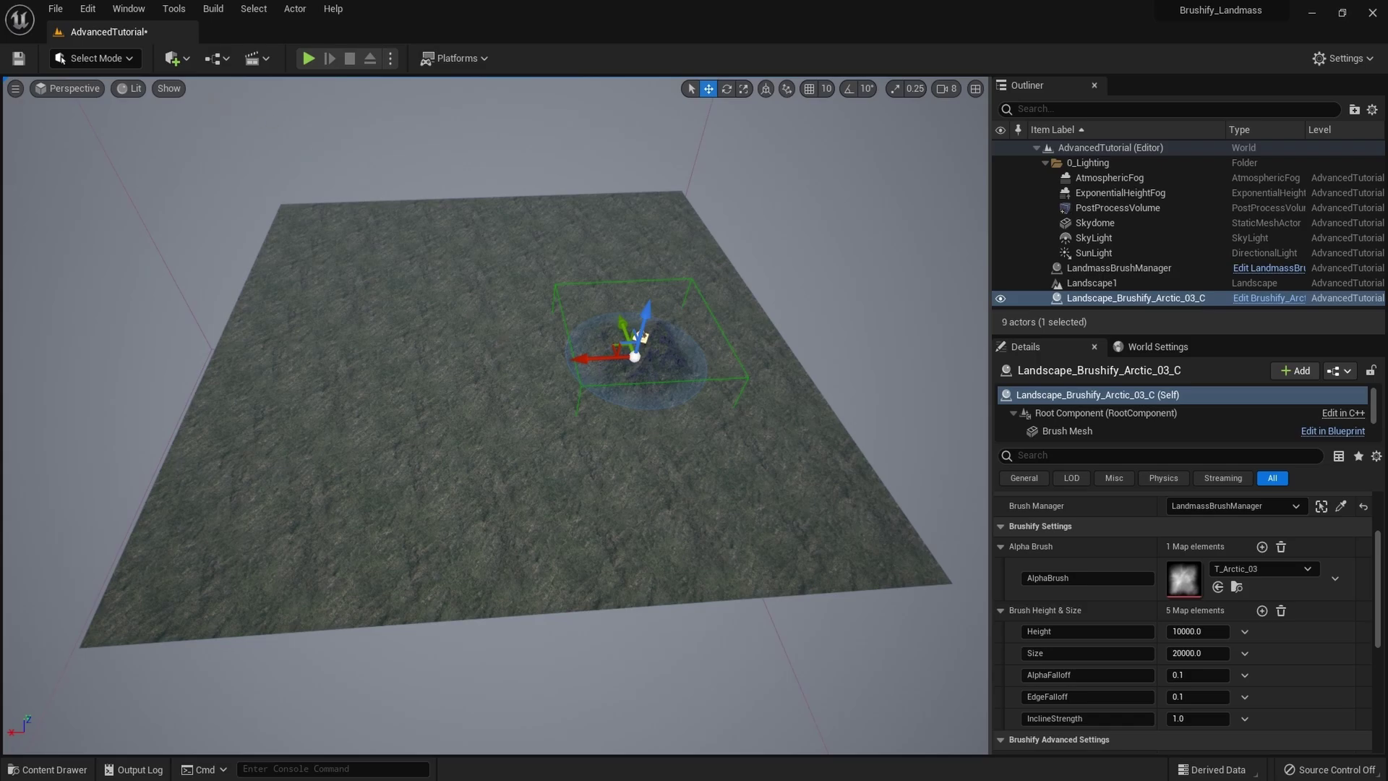
{"action": "left_click", "coordinate": [115, 58]}
{"action": "left_click", "coordinate": [119, 80]}
{"action": "scroll", "coordinate": [1103, 539], "scroll_direction": "up", "scroll_amount": 3}
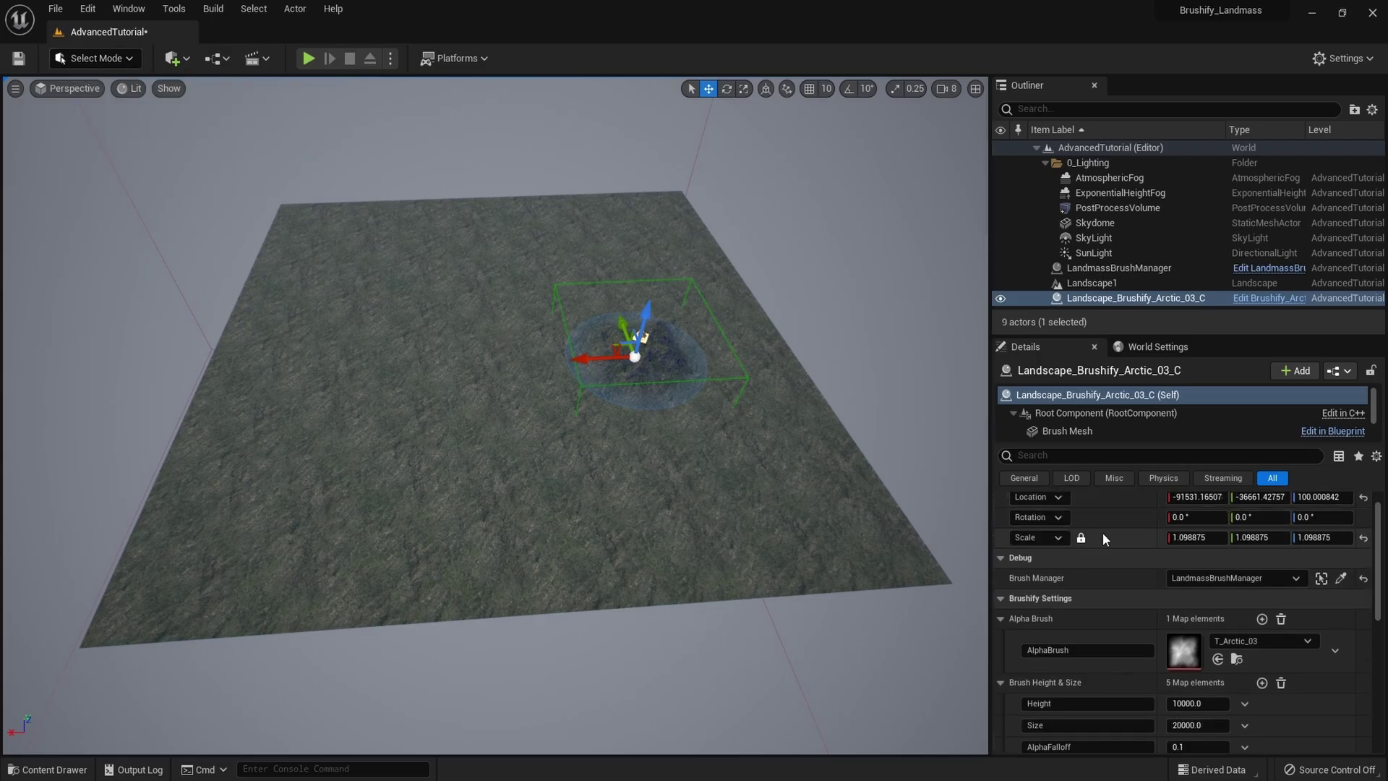
{"action": "scroll", "coordinate": [1104, 538], "scroll_direction": "up", "scroll_amount": 1}
{"action": "left_click", "coordinate": [1198, 521]}
{"action": "type", "text": "0"}
{"action": "key", "text": "Return"}
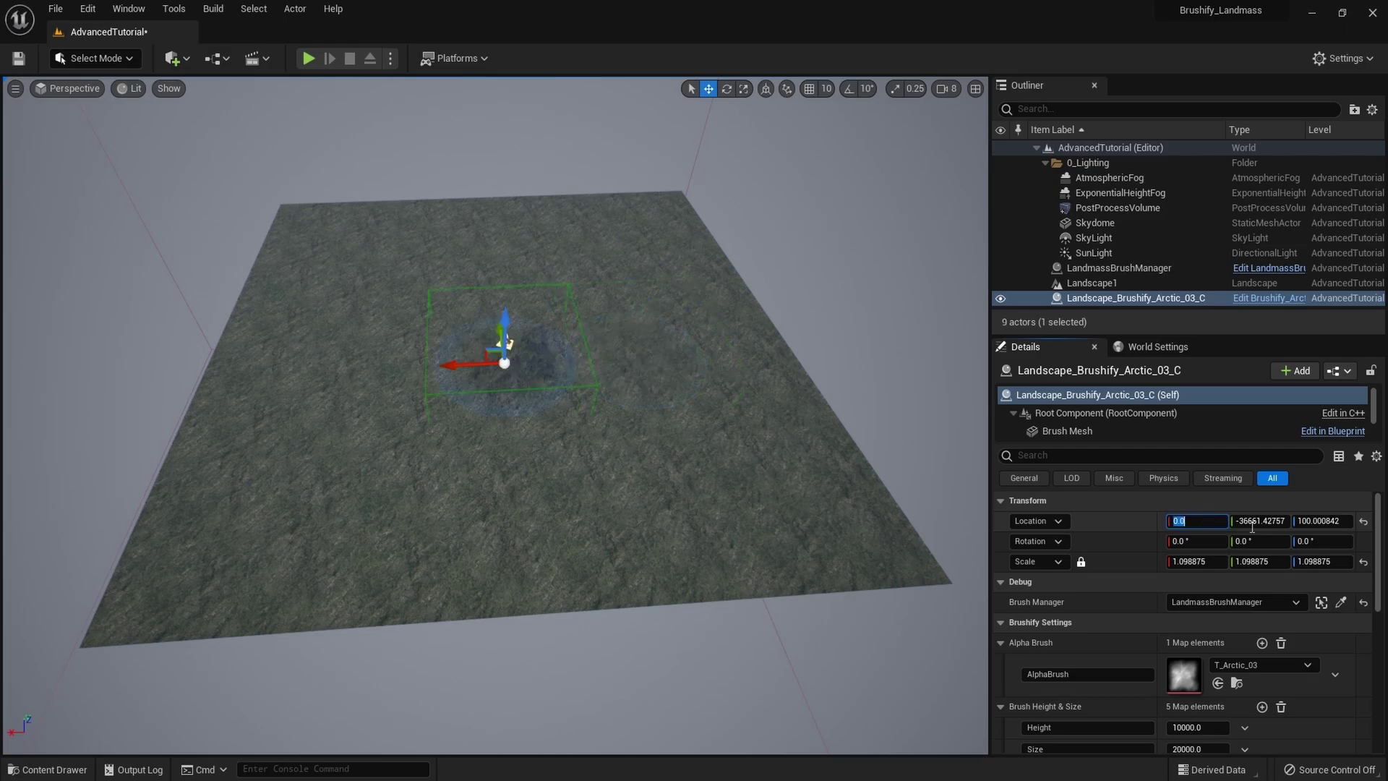
{"action": "left_click", "coordinate": [1262, 521]}
{"action": "type", "text": "0"}
{"action": "key", "text": "Return"}
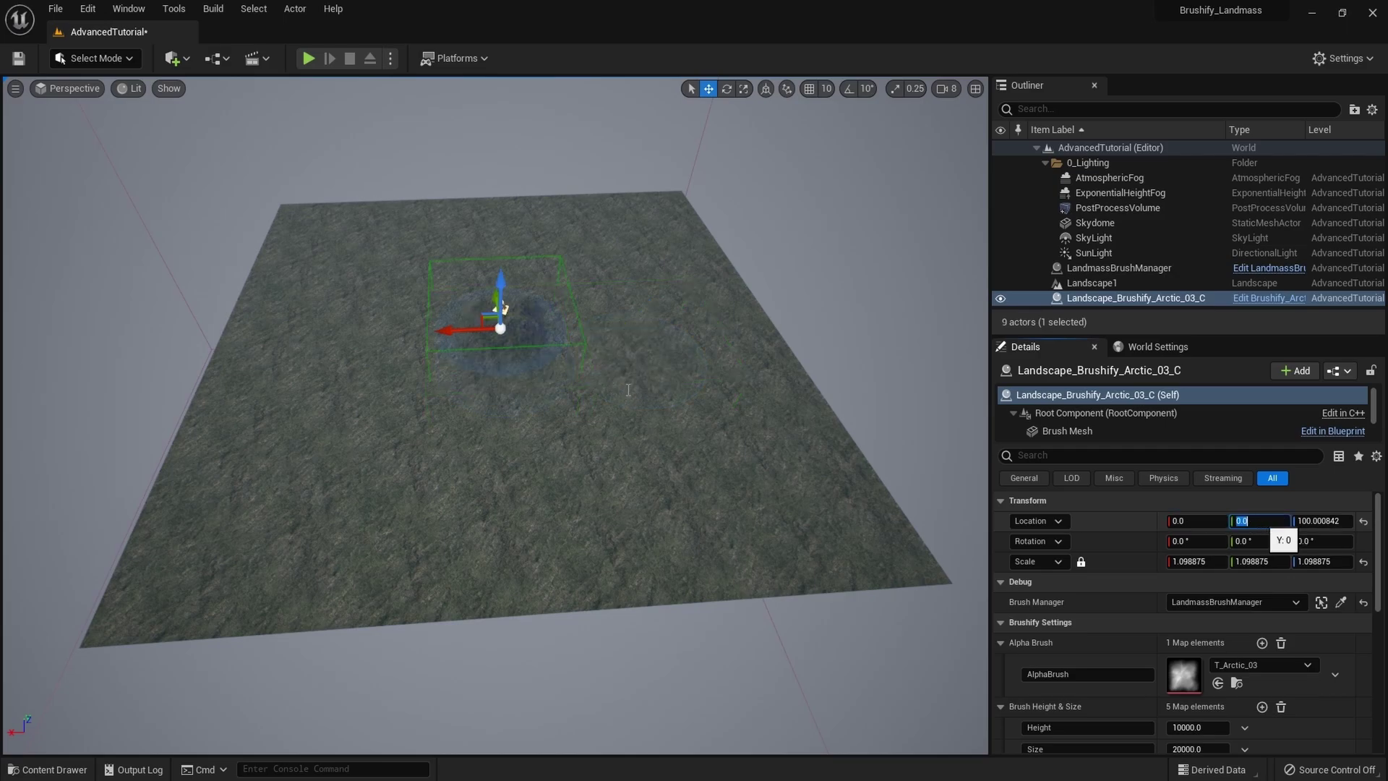